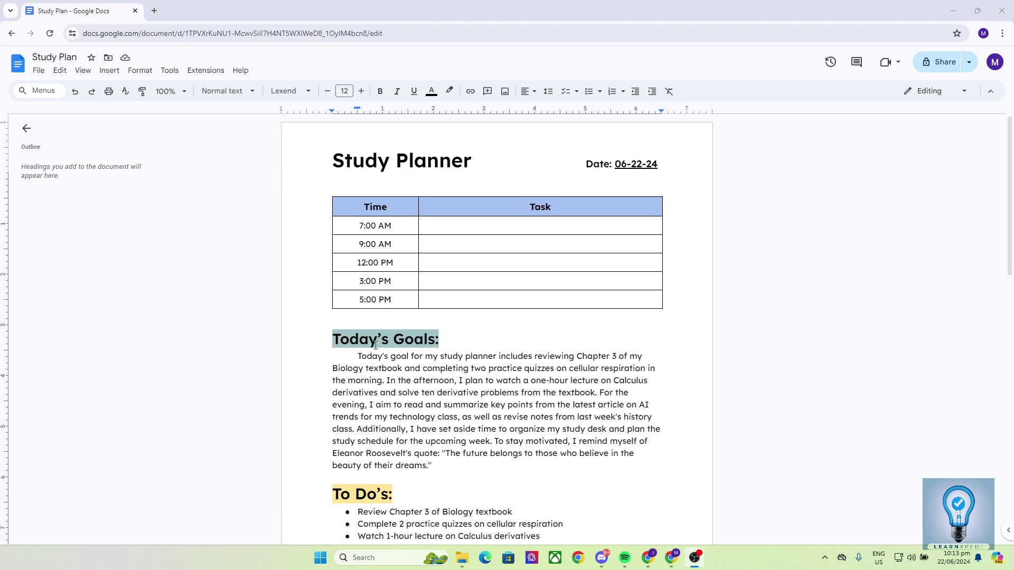
Step: Look through the Study Planner document's schedule table, goals, to-do list and the reminder on its second page
scroll(399, 344, down, 11)
scroll(400, 344, up, 11)
click(444, 265)
click(452, 214)
click(423, 392)
scroll(425, 391, down, 6)
click(430, 255)
scroll(405, 345, down, 3)
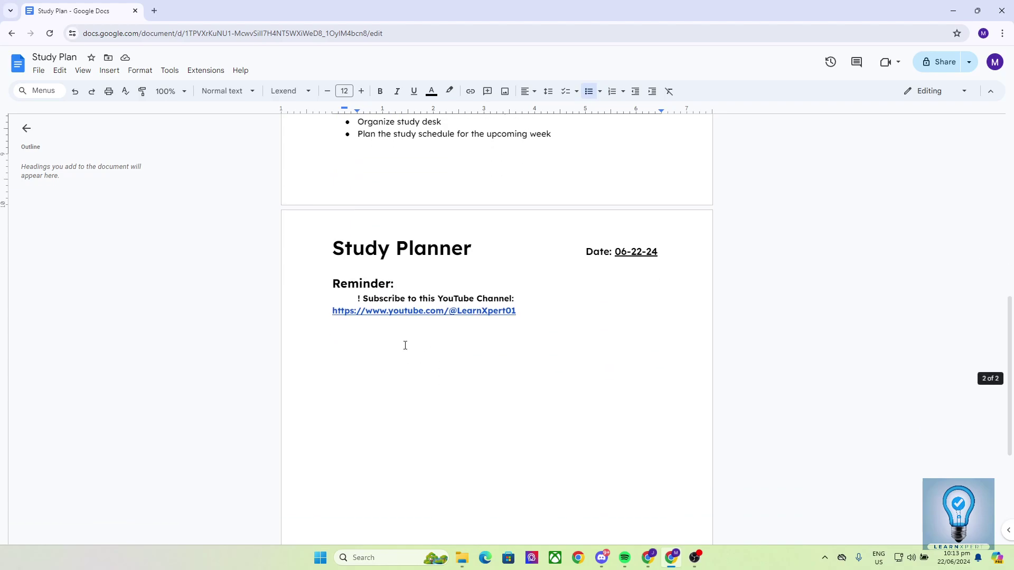
Step: View the YouTube channel linked under the reminder, return to the Study Plan document and close the channel page
click(486, 313)
click(427, 328)
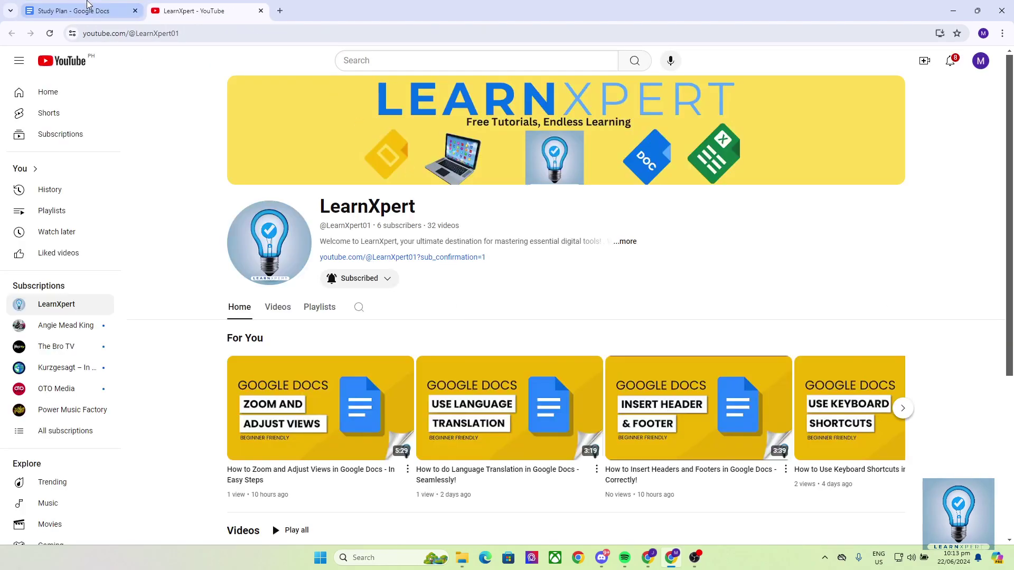
click(83, 10)
scroll(352, 215, up, 5)
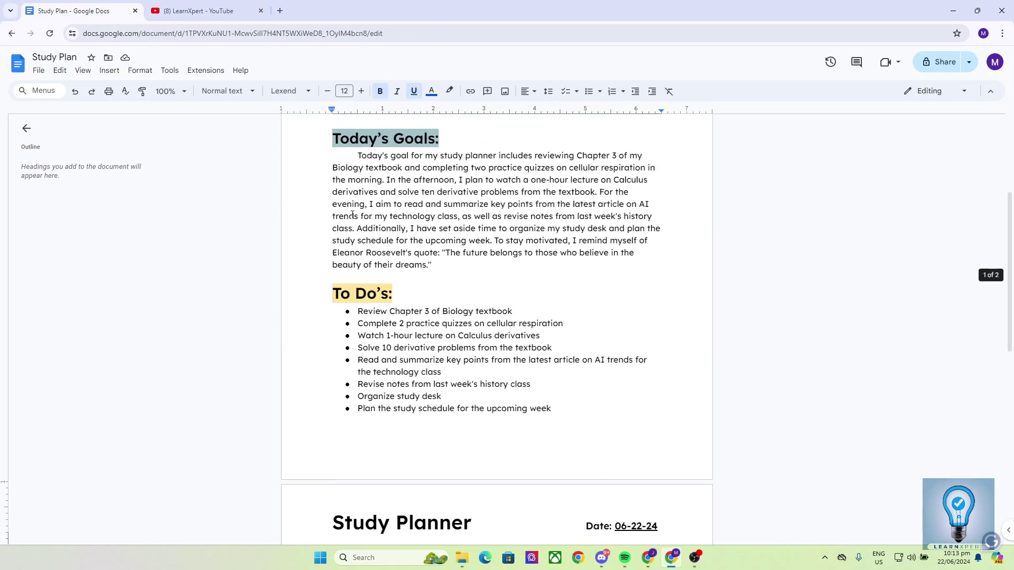
scroll(352, 215, up, 4)
click(457, 368)
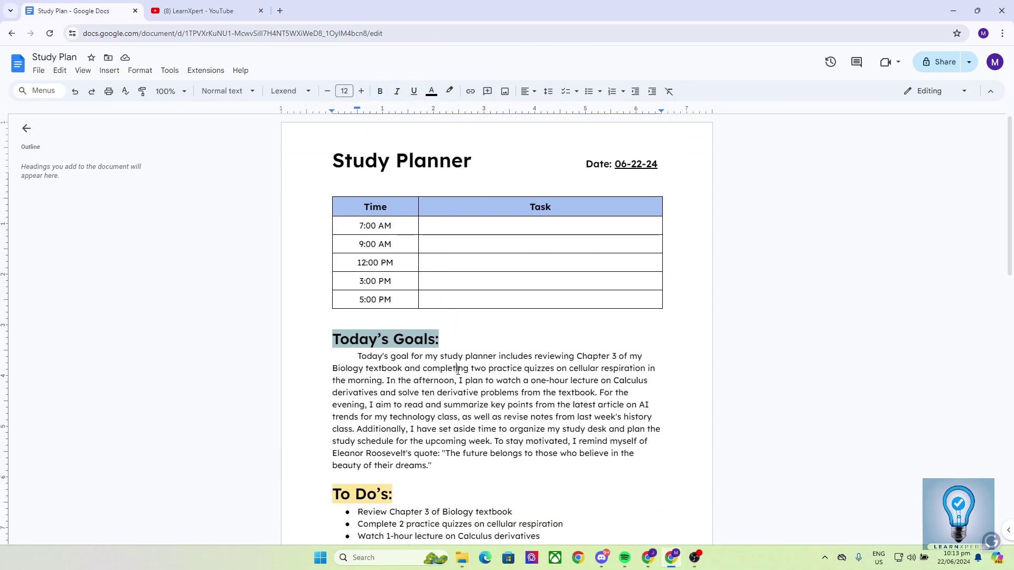
click(257, 14)
click(261, 10)
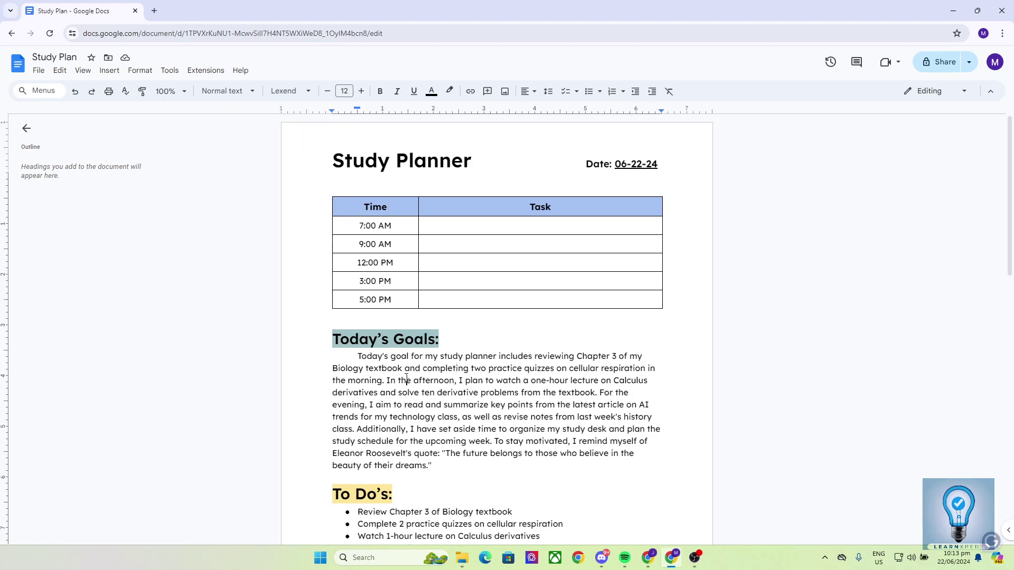
click(156, 12)
text(docs)
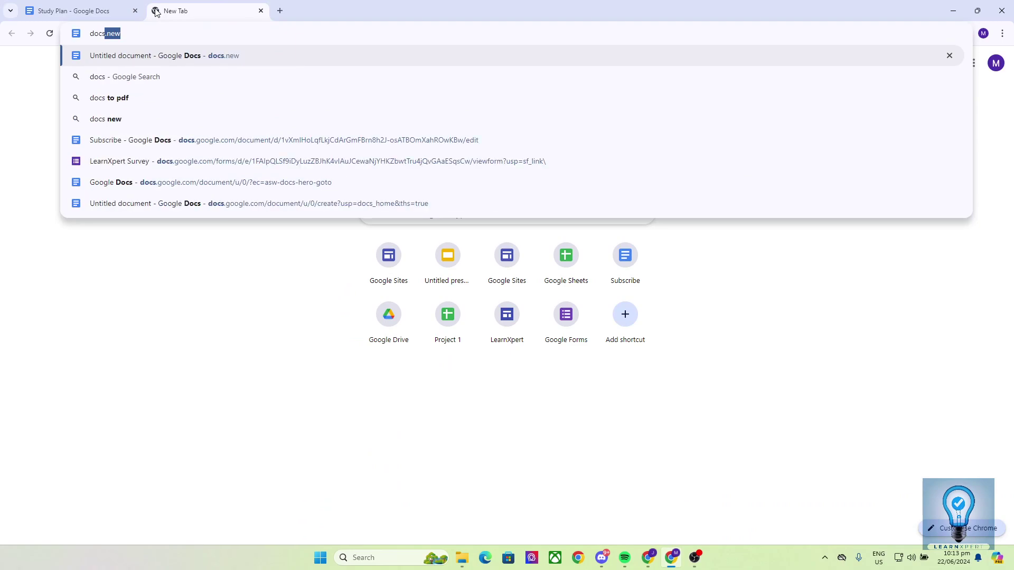
text(.google.com)
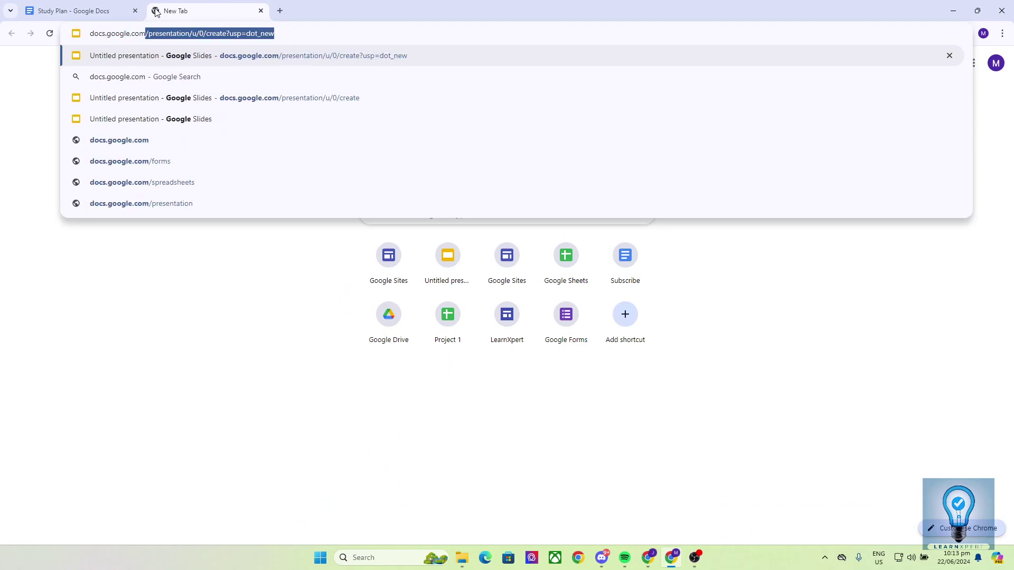
key(Return)
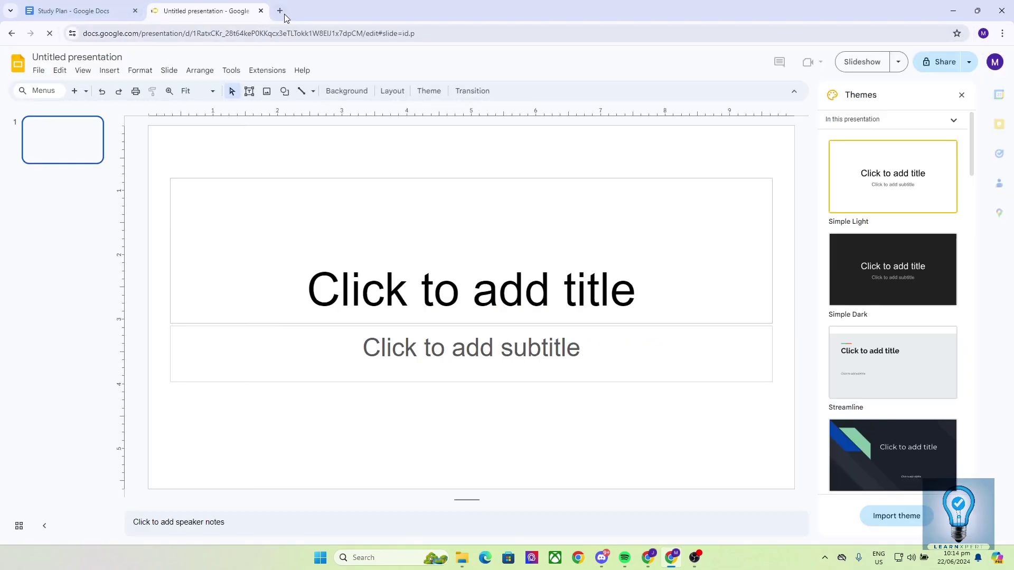
key(ctrl+t)
click(261, 11)
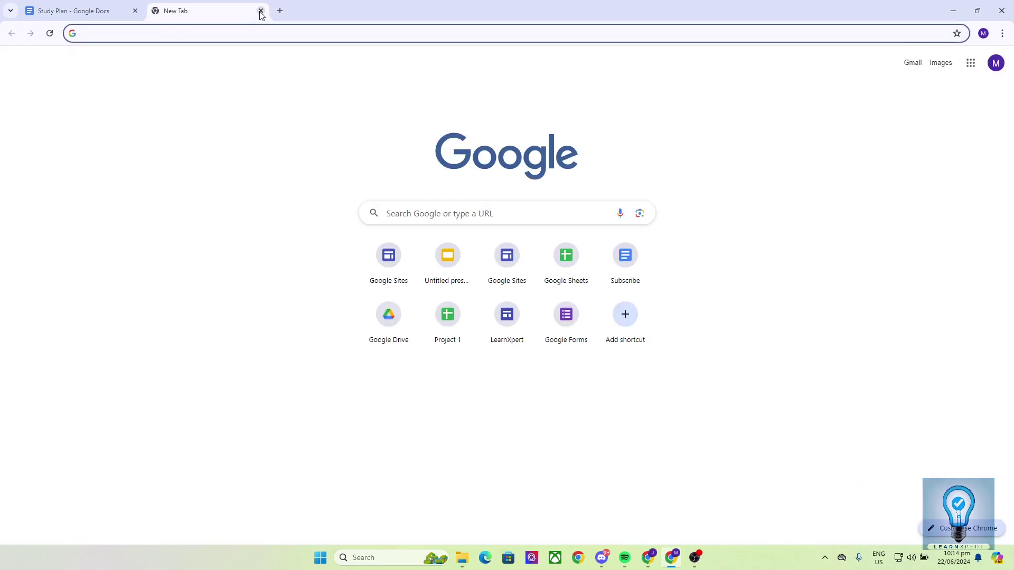
Step: Open the Google Docs home page at docs.google.com in the new browser tab
text(dopc)
key(BackSpace)
key(BackSpace)
text(cs.)
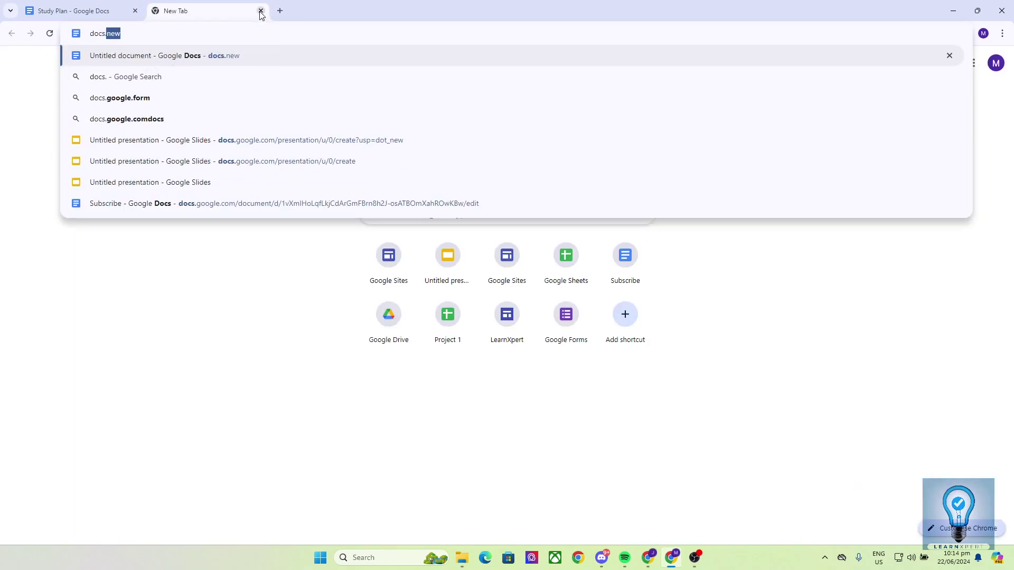
text(google.com)
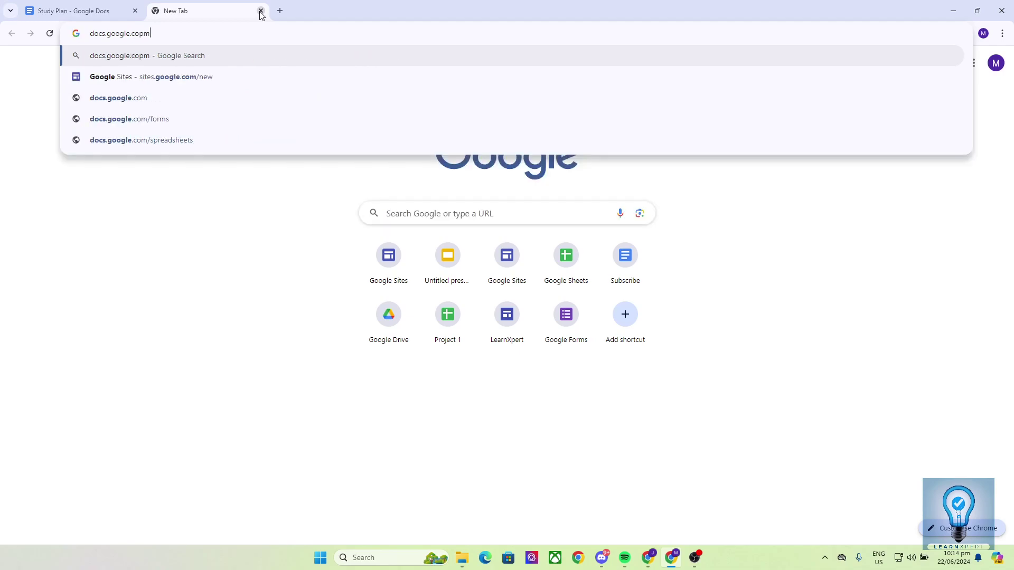
key(Return)
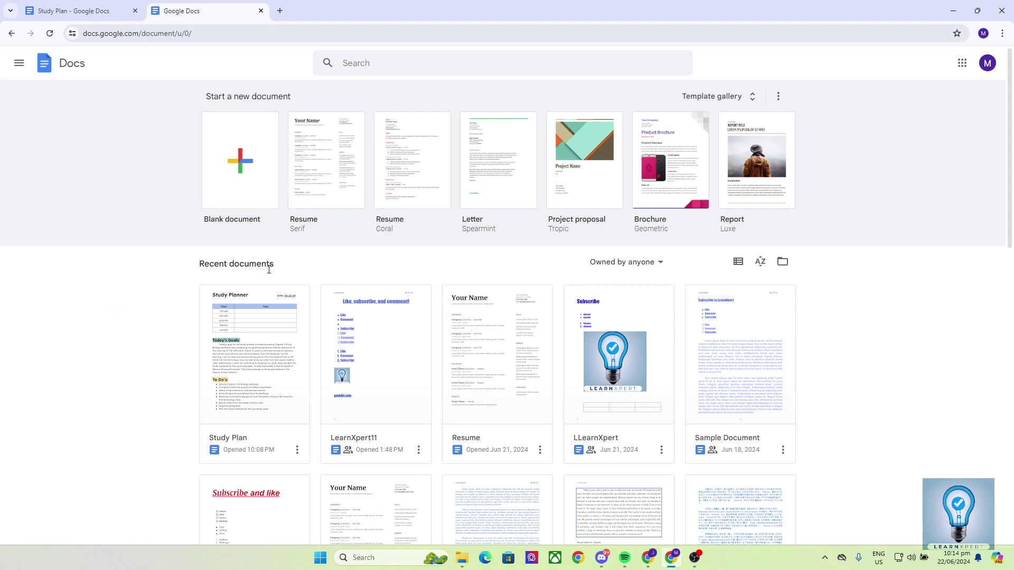
Step: Browse the recent documents and the template gallery, and return to the Docs home page
scroll(129, 382, down, 3)
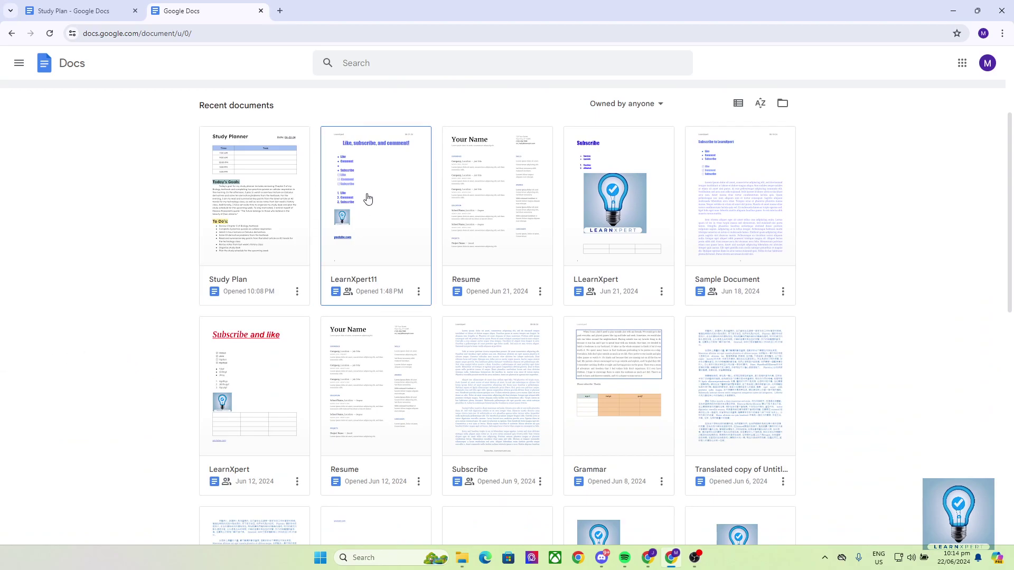
scroll(319, 200, up, 2)
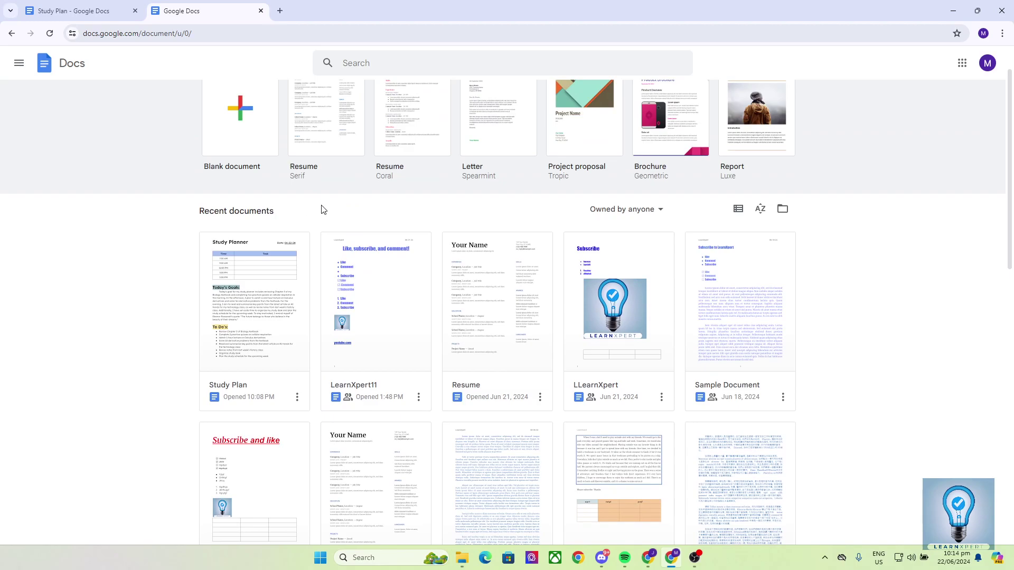
scroll(316, 217, up, 1)
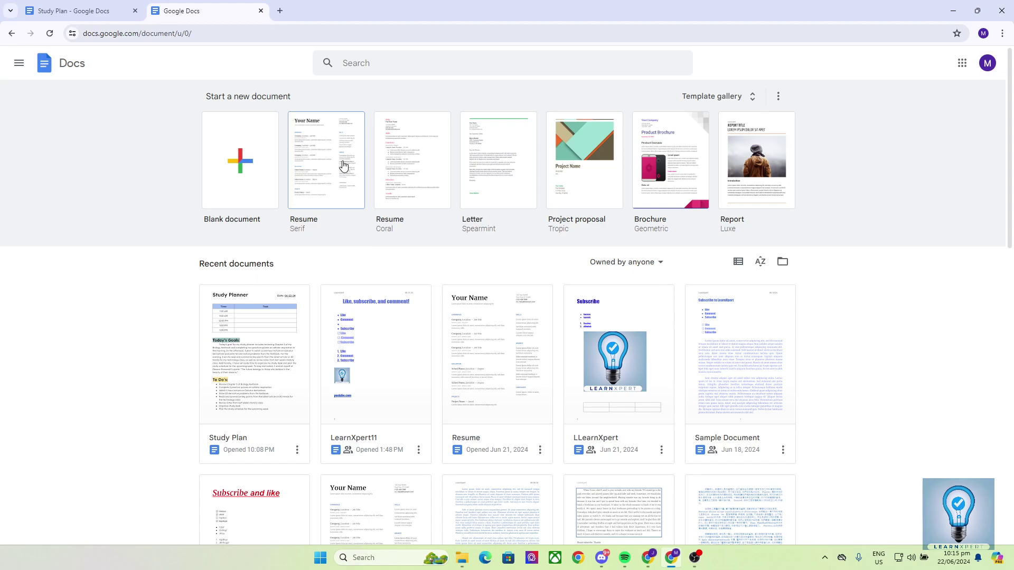
click(716, 96)
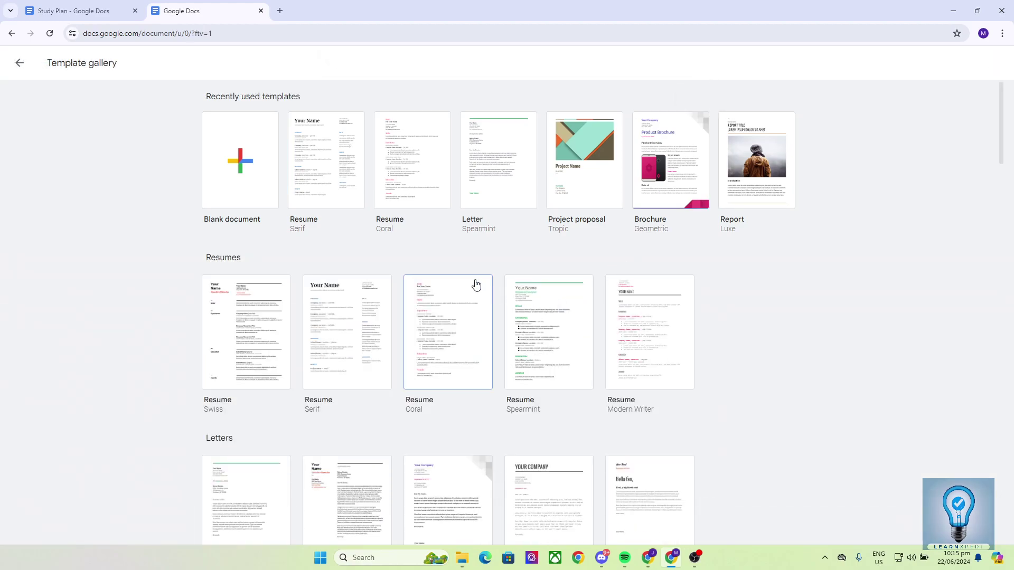
scroll(475, 294, down, 7)
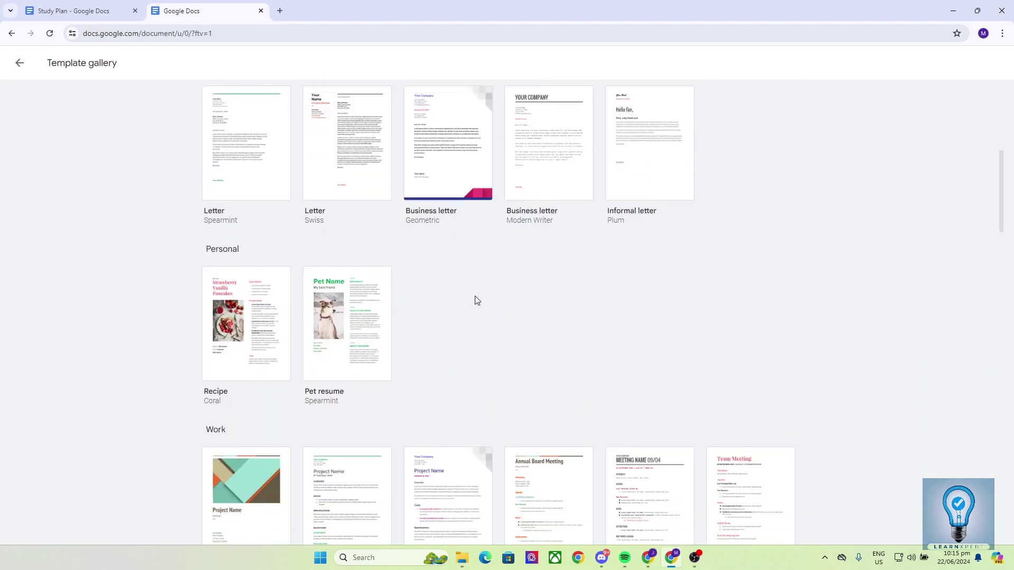
scroll(475, 299, up, 7)
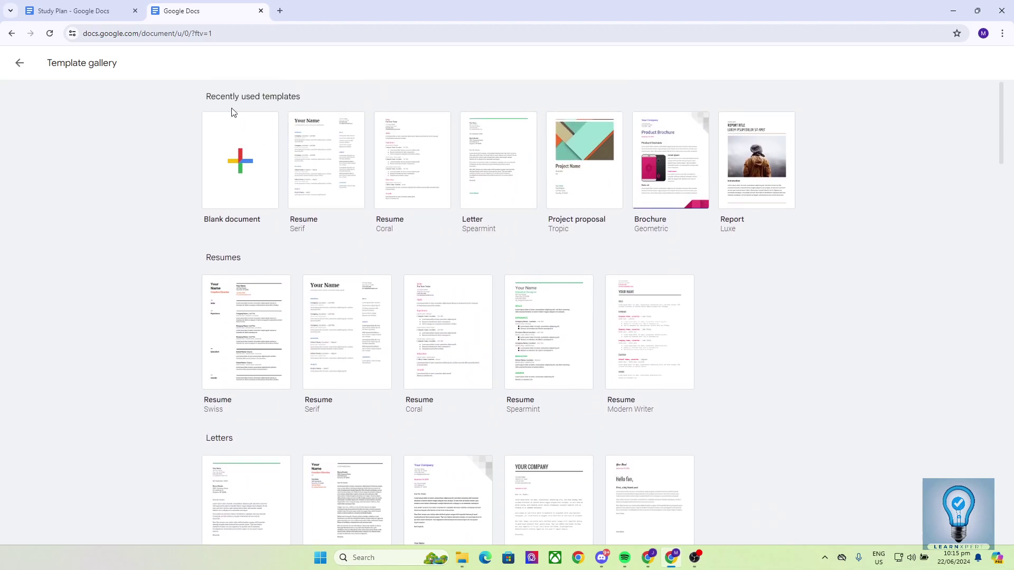
click(19, 63)
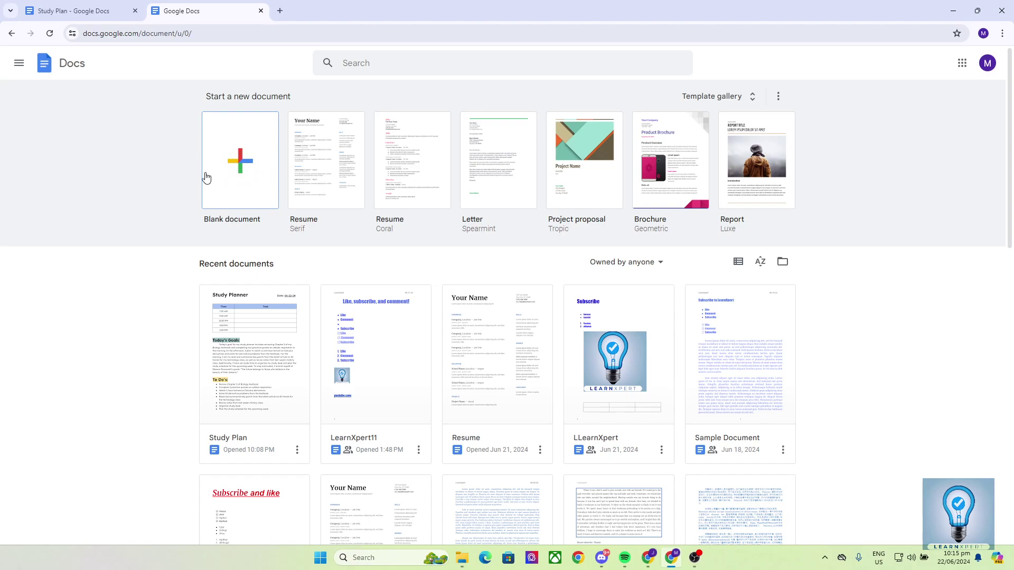
Step: Create a blank document and name it "Project 7"
click(242, 165)
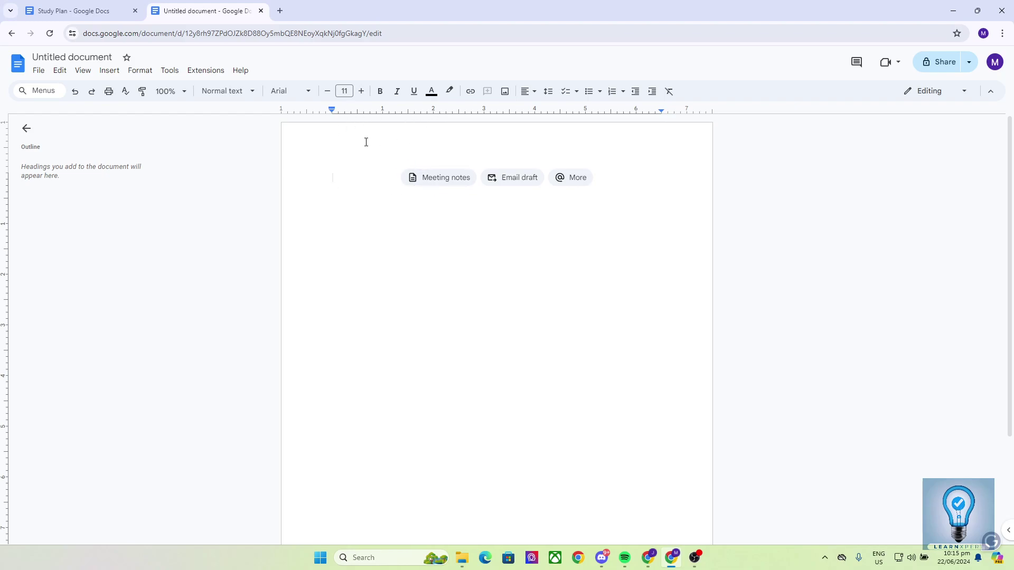
click(77, 56)
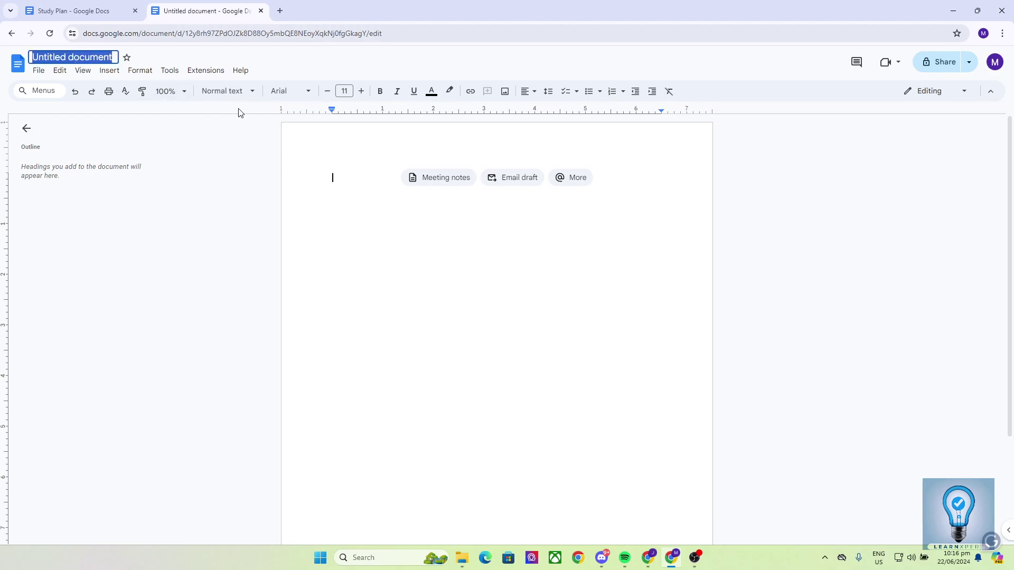
text(Prokect)
key(BackSpace)
key(BackSpace)
key(BackSpace)
key(BackSpace)
text(ject 7)
key(Return)
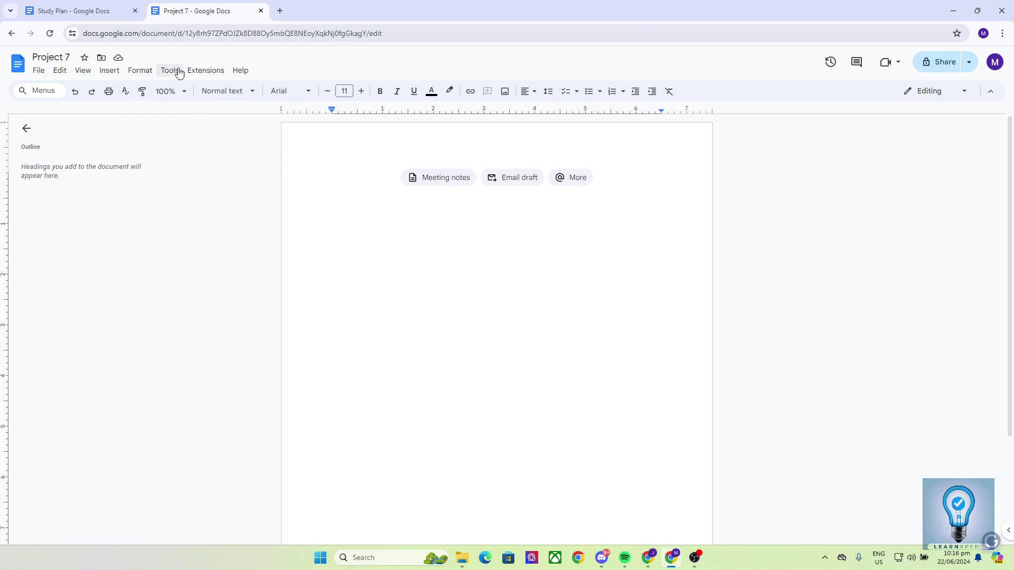
Step: Move the Project 7 document from My Drive into the LearnXpert folder
click(103, 56)
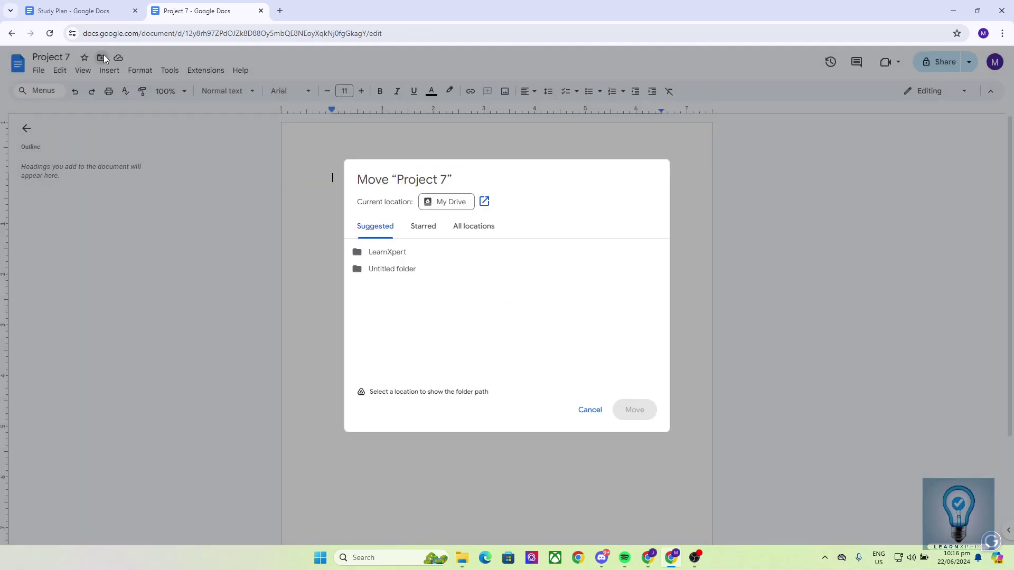
mouse_move(392, 273)
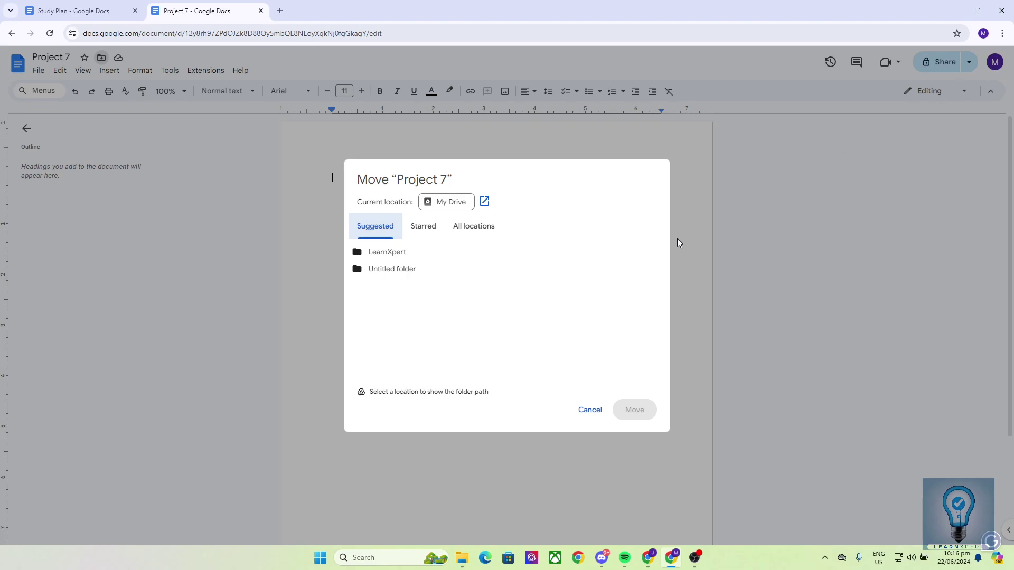
click(397, 255)
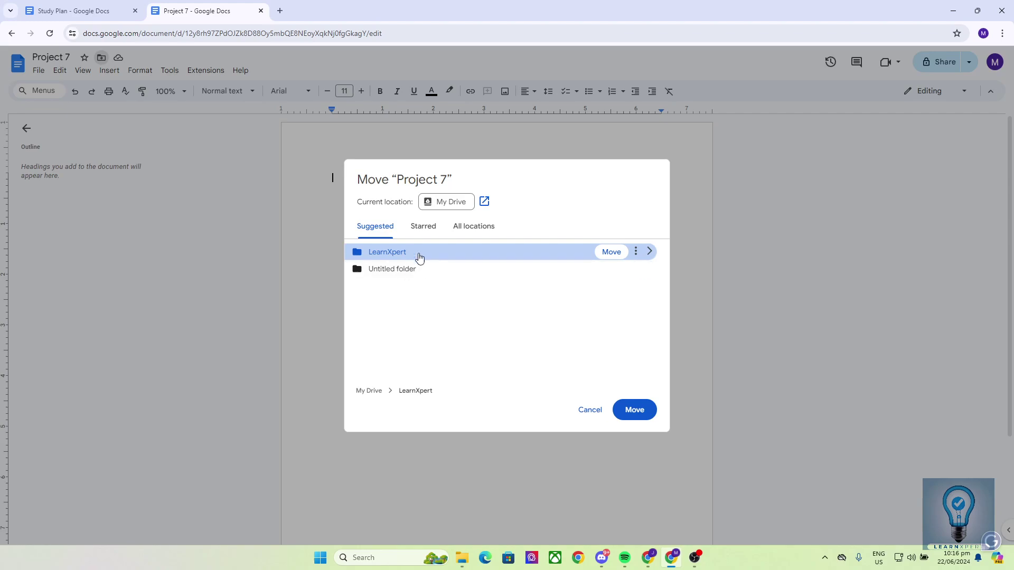
click(633, 411)
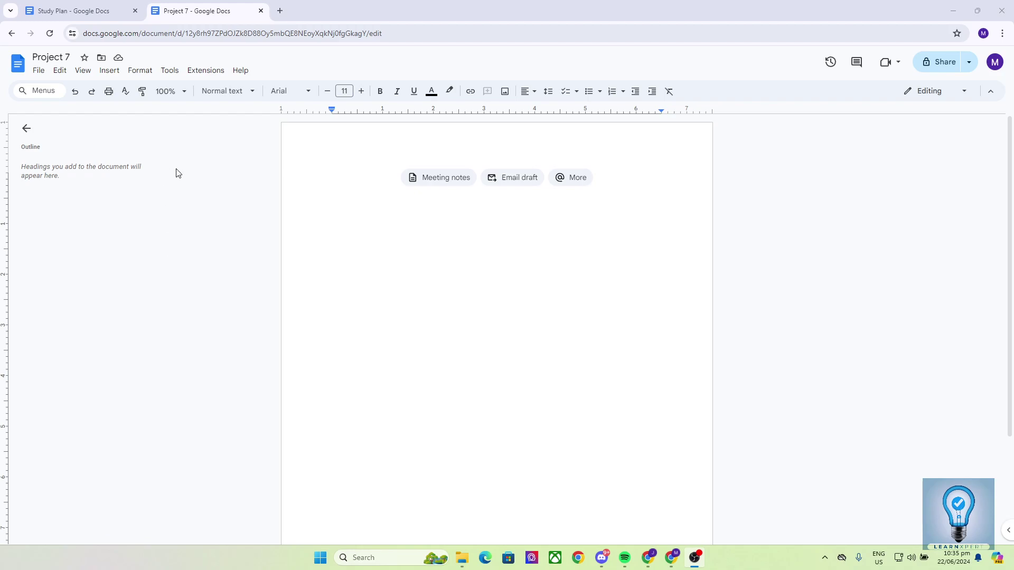
Step: Review both pages of the finished Study Plan document as a reference, and return to Project 7
click(69, 7)
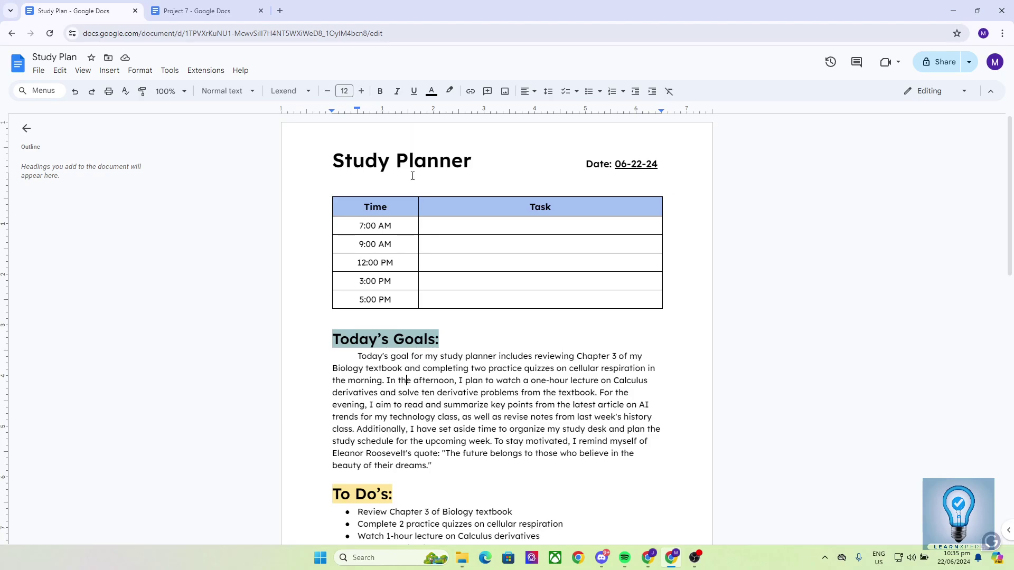
scroll(401, 177, down, 15)
scroll(416, 240, up, 8)
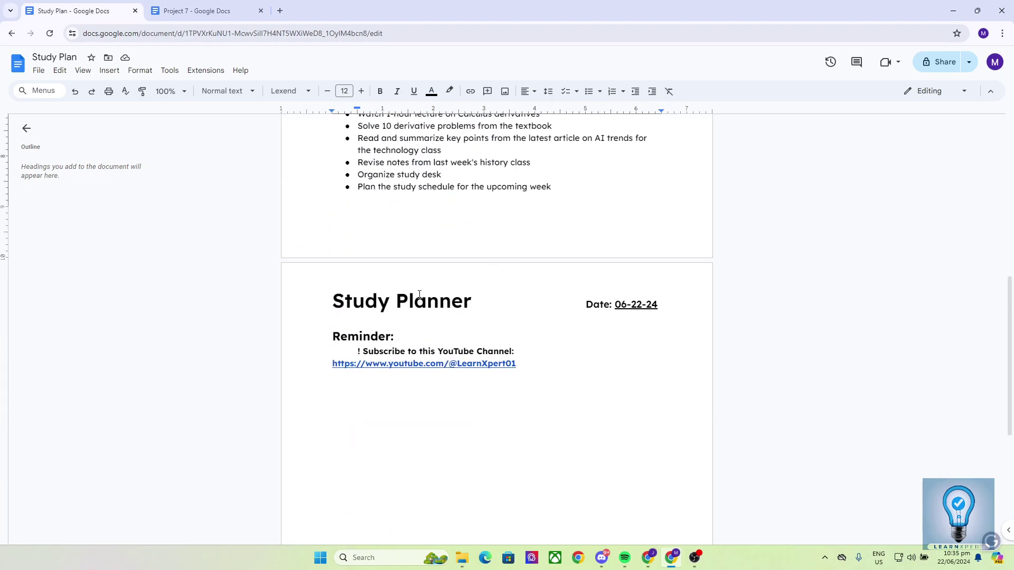
scroll(461, 249, up, 8)
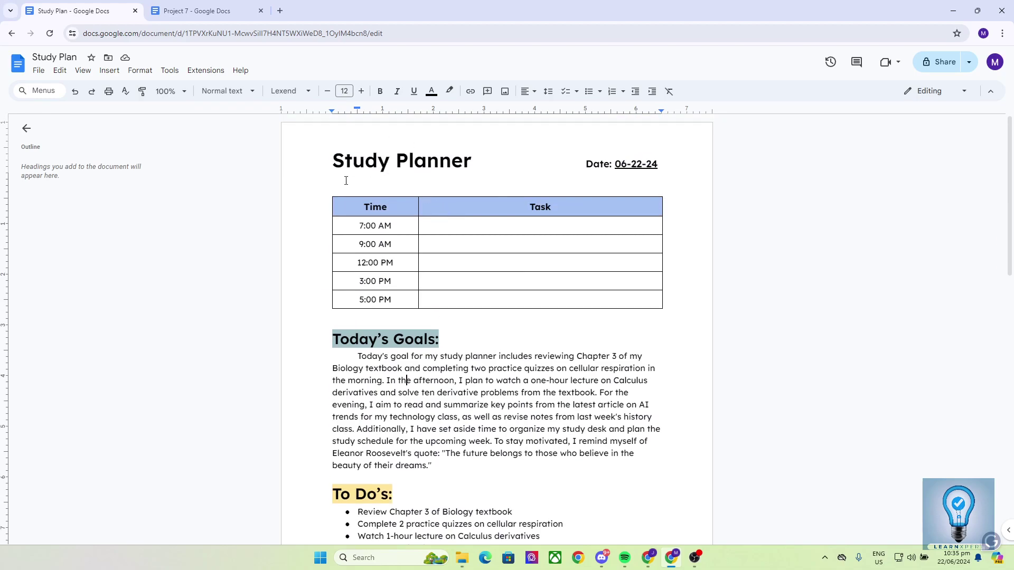
click(222, 10)
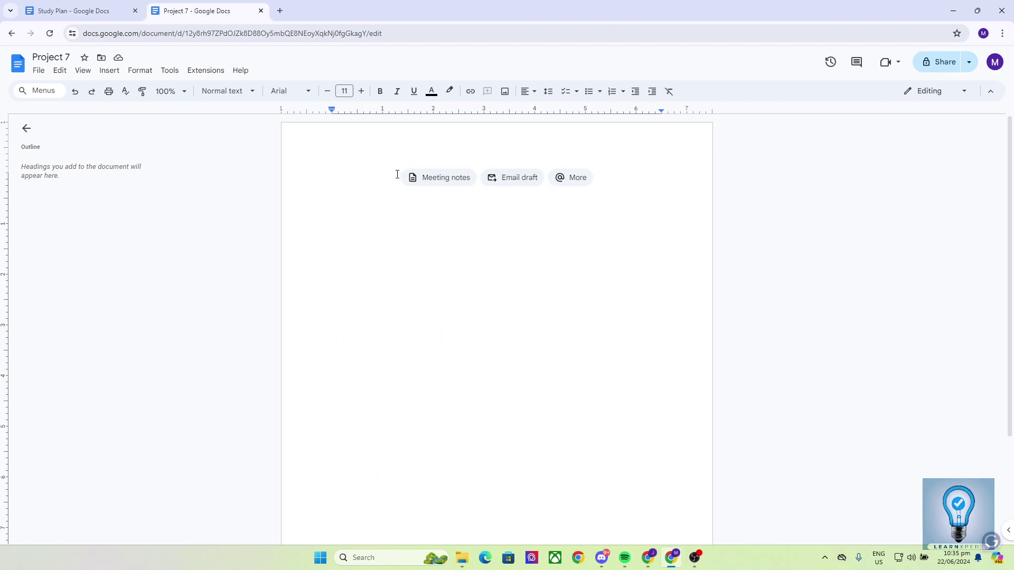
Step: Open the page header and footer of Project 7 for editing, and place the text cursor in the header
click(359, 149)
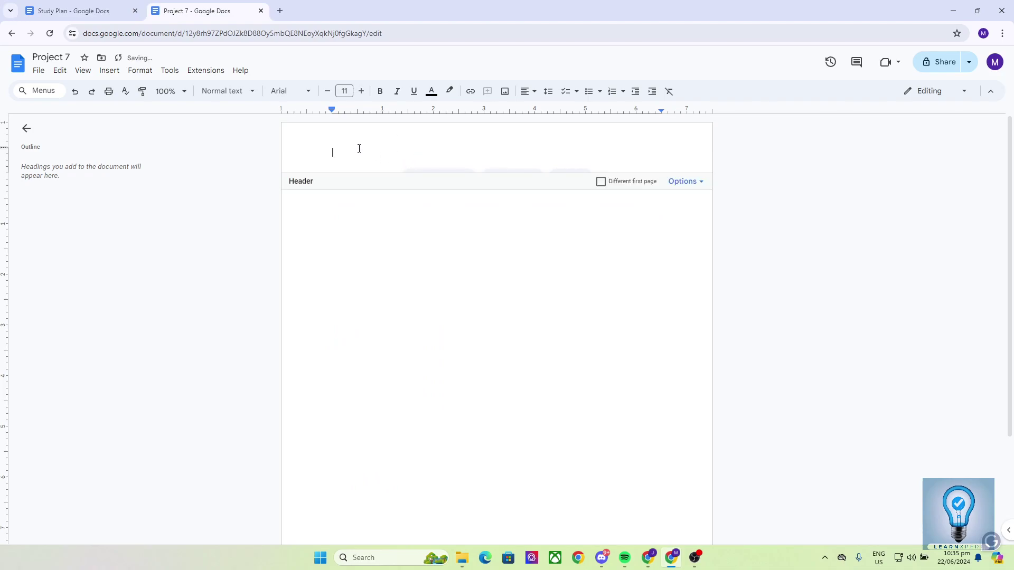
scroll(376, 221, down, 3)
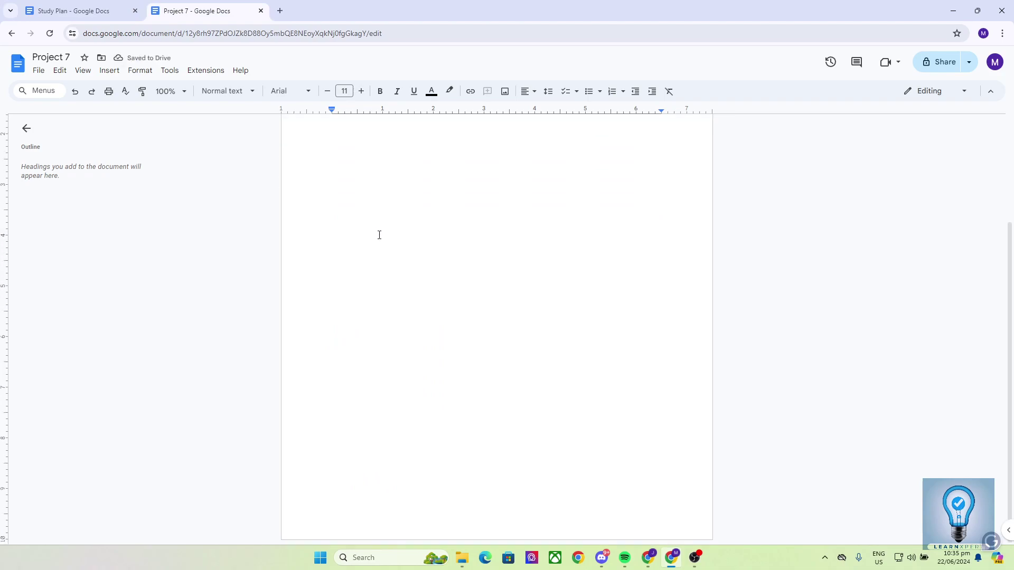
click(346, 505)
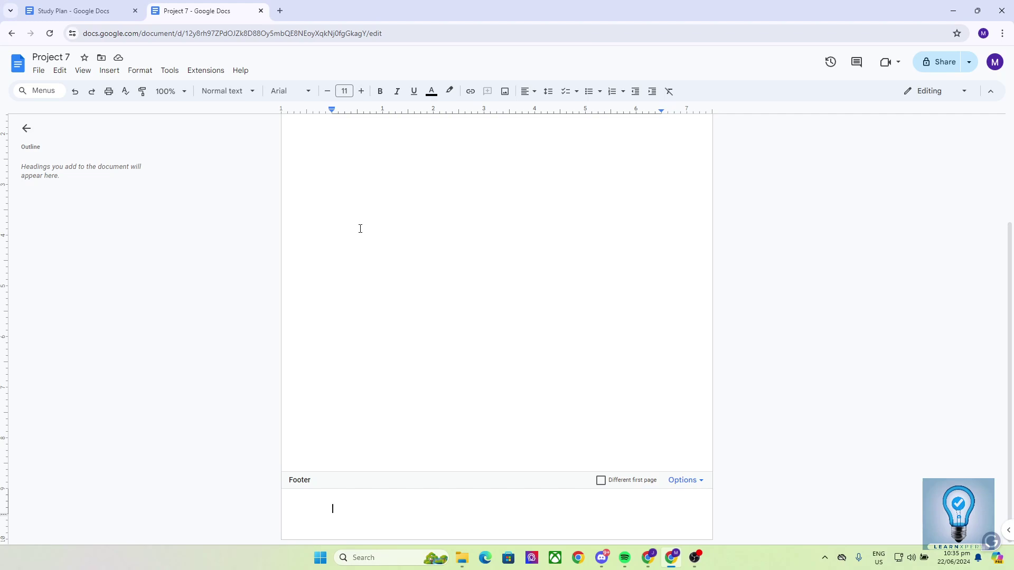
scroll(356, 229, up, 3)
click(364, 149)
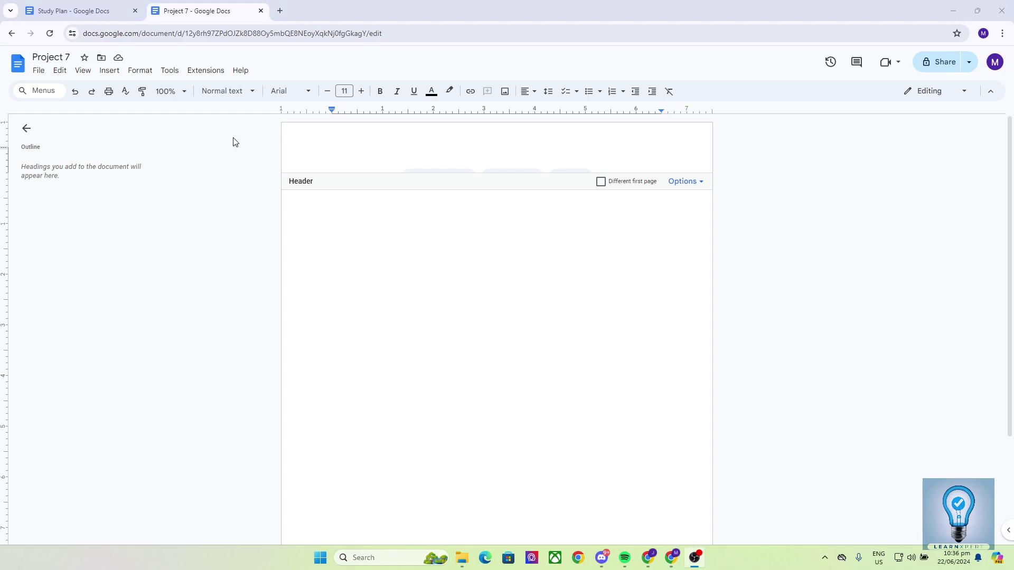
click(74, 9)
click(186, 5)
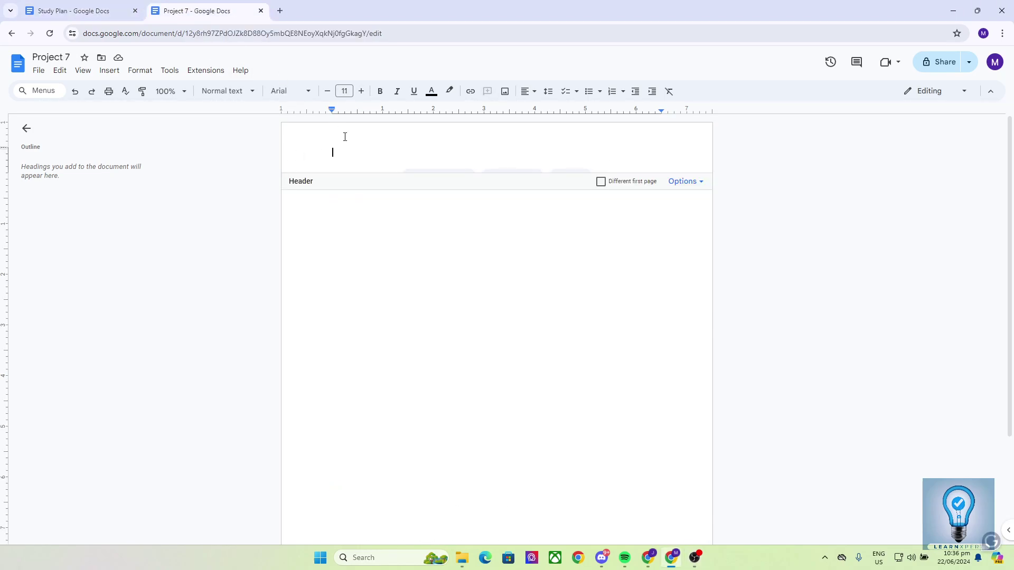
Step: Check the header title's formatting in the Study Plan document, and set the Project 7 header's font size to 28
click(68, 9)
click(334, 180)
double_click(402, 165)
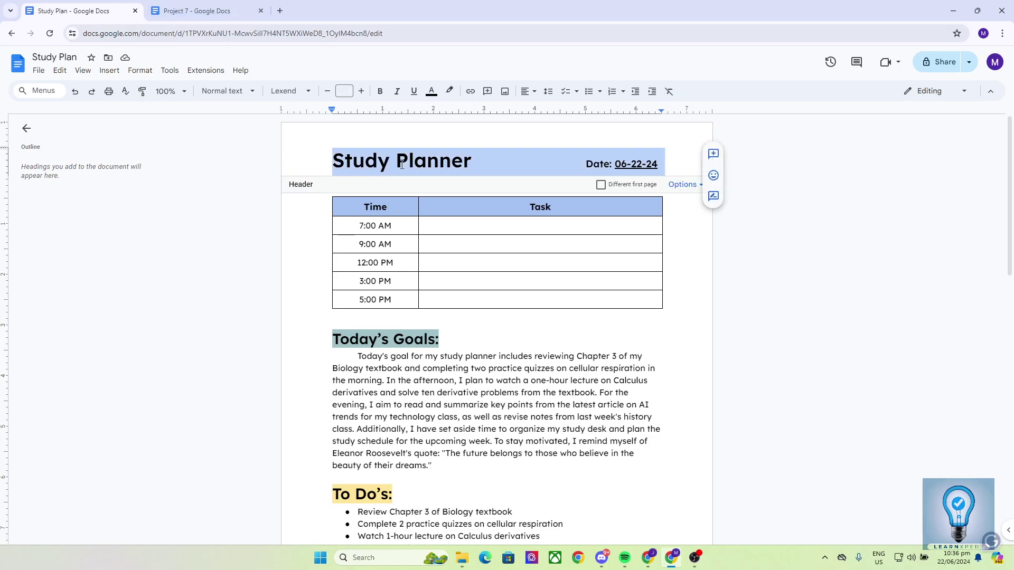
click(169, 5)
click(346, 91)
click(394, 135)
click(341, 92)
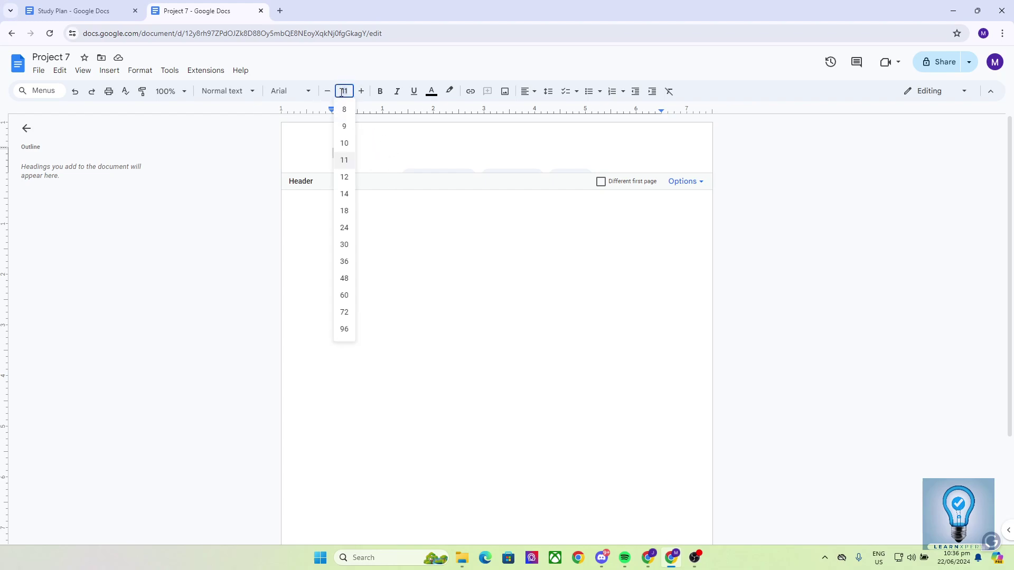
text(28)
key(Return)
Step: Set the header's font to Lexend Bold
click(341, 92)
click(305, 111)
click(298, 92)
mouse_move(321, 213)
mouse_move(377, 159)
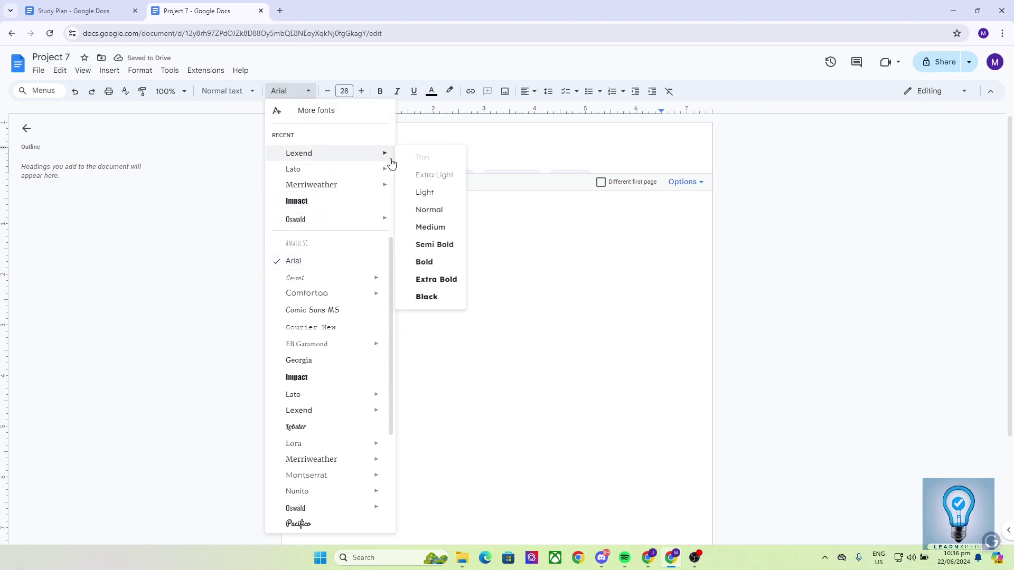
click(418, 261)
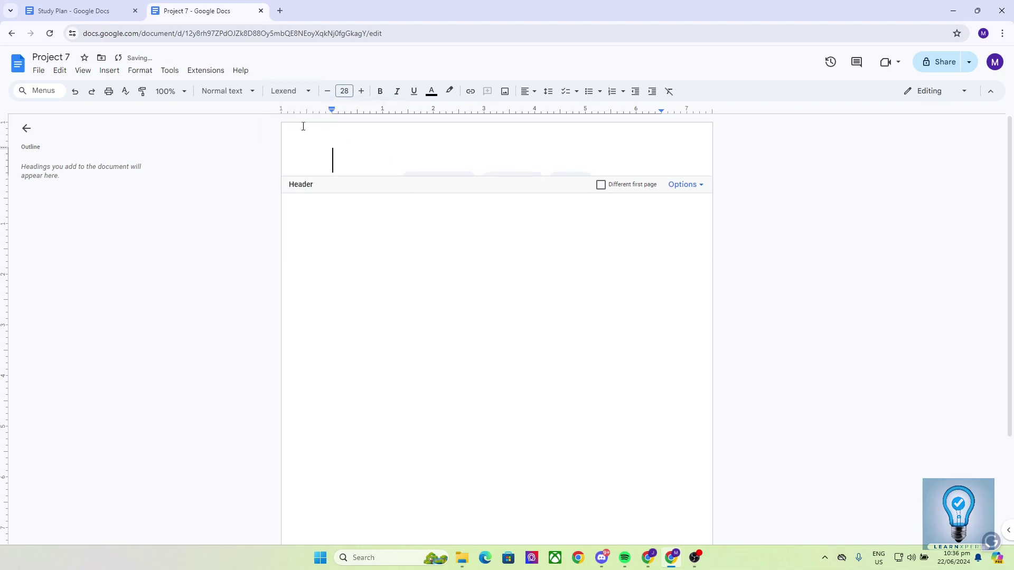
Step: Enter the title "Study Planner" in the header, followed by tab spacing up to the 5-inch mark
text(Study Planner)
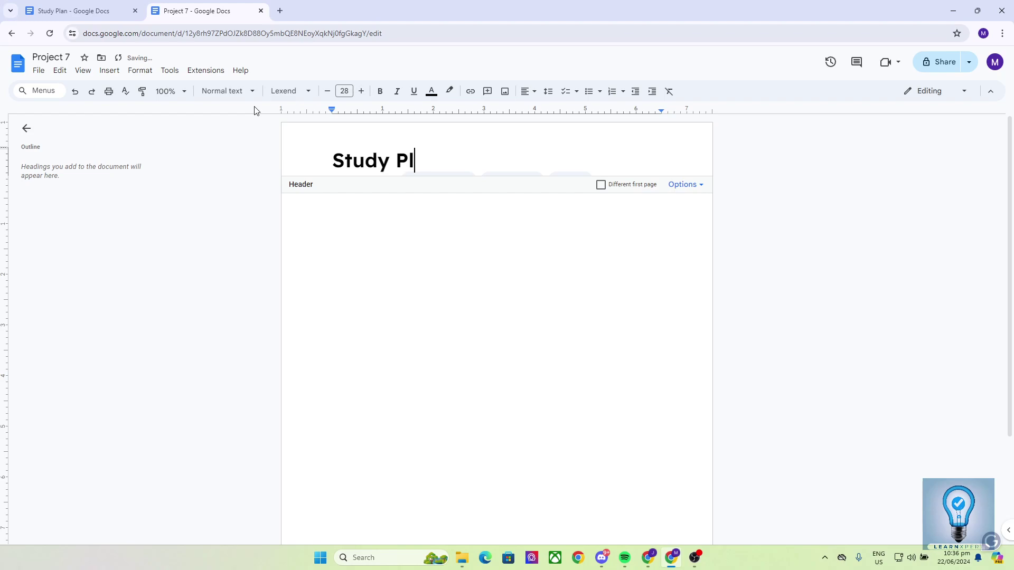
key(Tab)
key(Tab)
key(Tab)
key(Tab)
key(Tab)
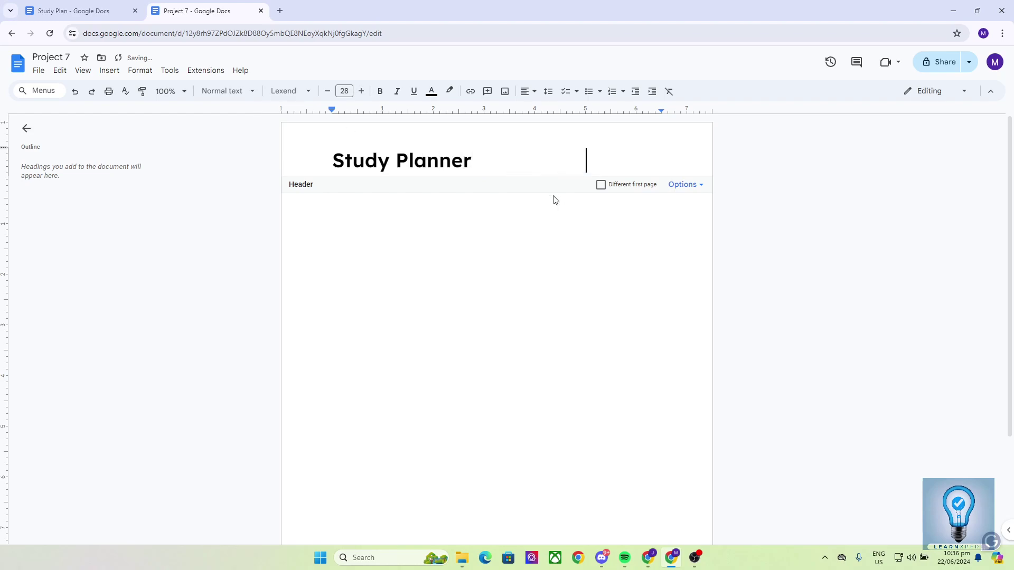
Step: Check the date in the Study Plan header, and add "Date: 06-22-24" at size 14 after the Project 7 title
click(120, 4)
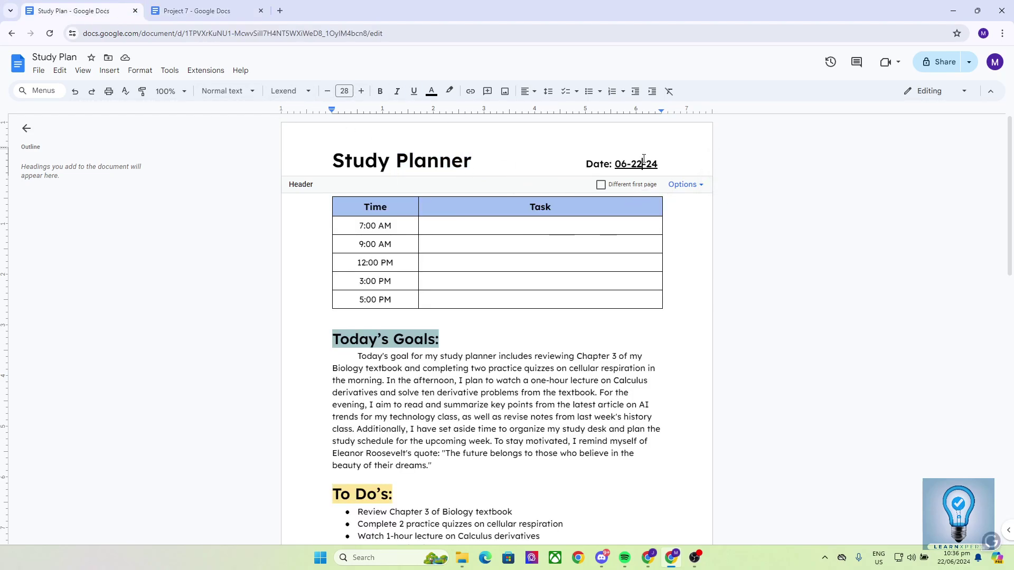
click(201, 11)
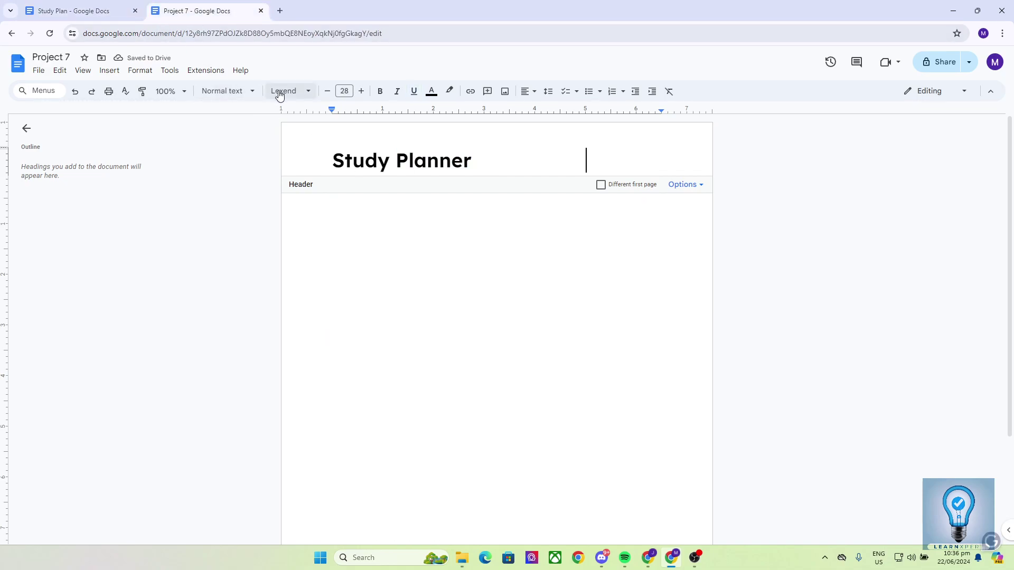
click(344, 91)
text(14)
key(Return)
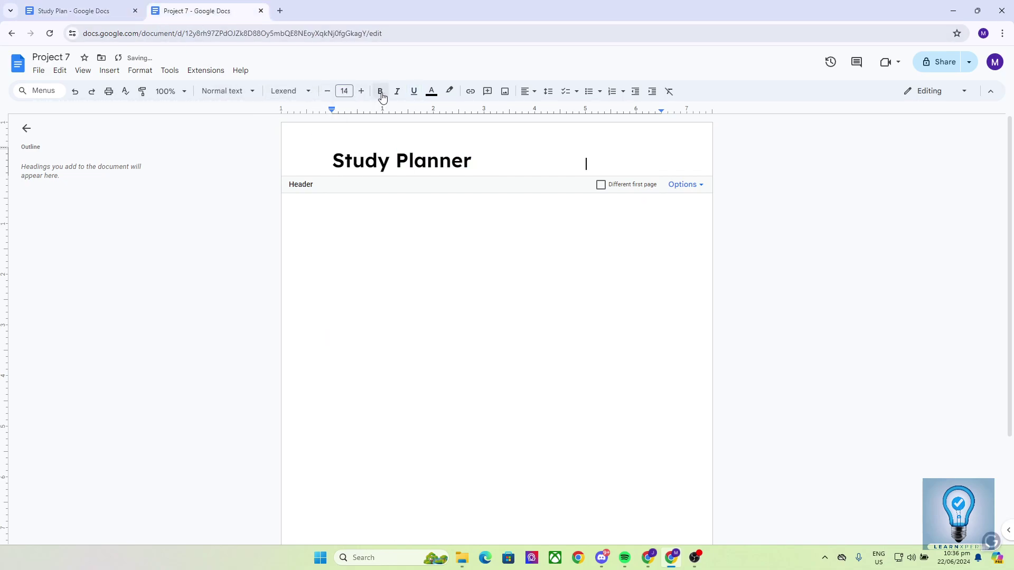
text(Date: 06-22-24)
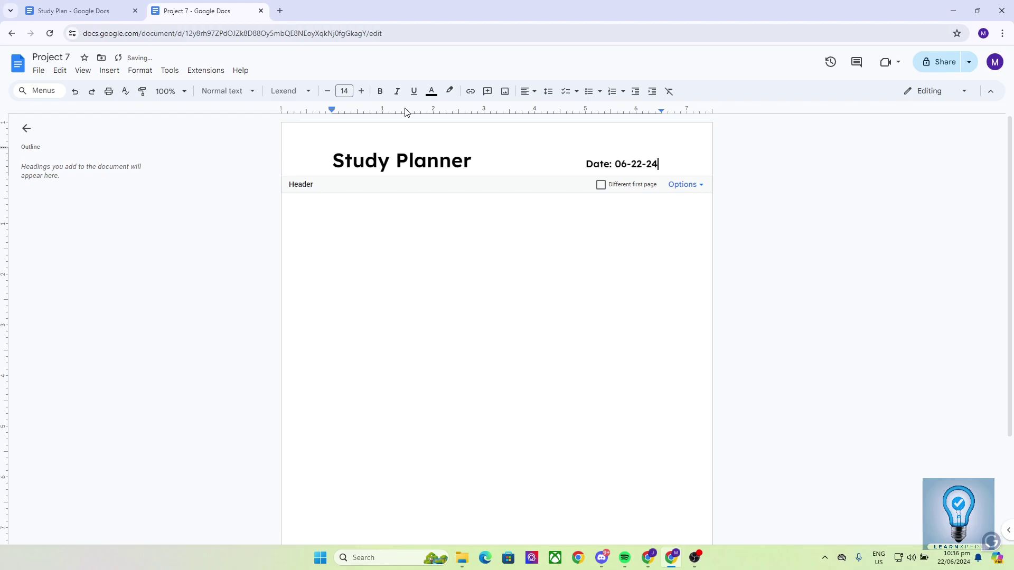
Step: Underline the date 06-22-24 in the header, and return to the document body
drag(660, 168, 615, 163)
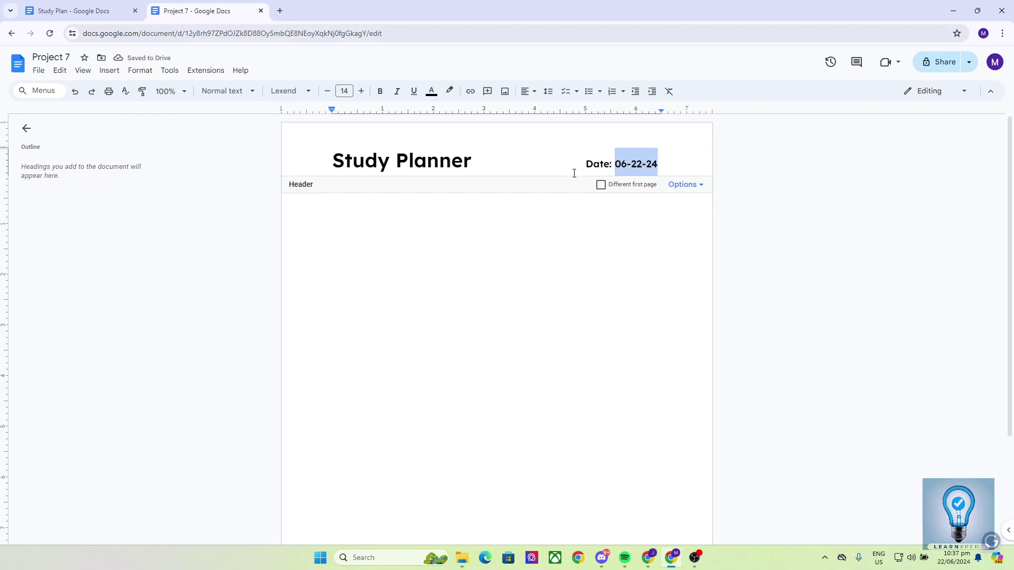
click(414, 92)
click(499, 232)
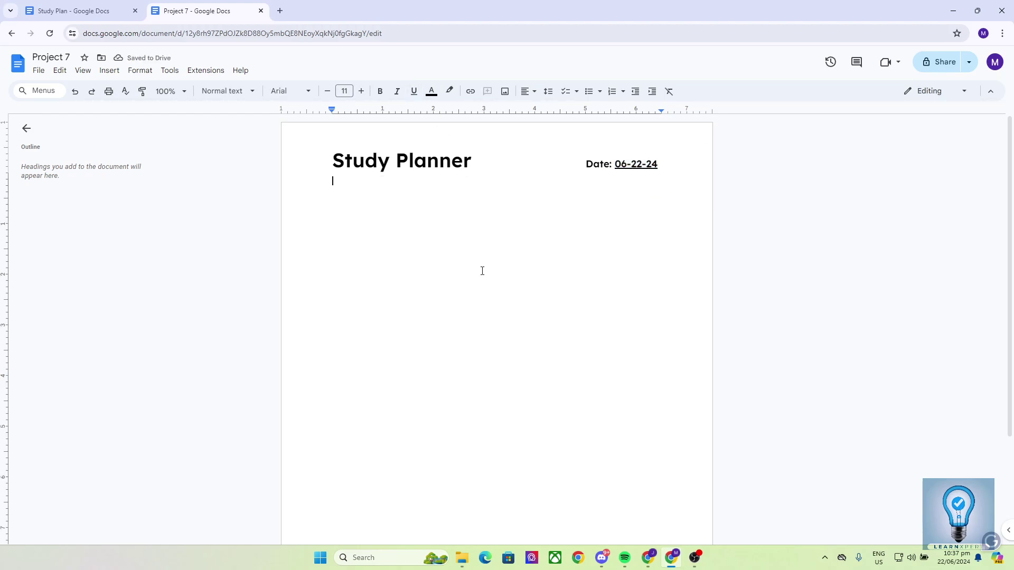
Step: Check the sample's schedule table, and insert a table of 2 columns and 6 rows below a blank line in Project 7
click(79, 10)
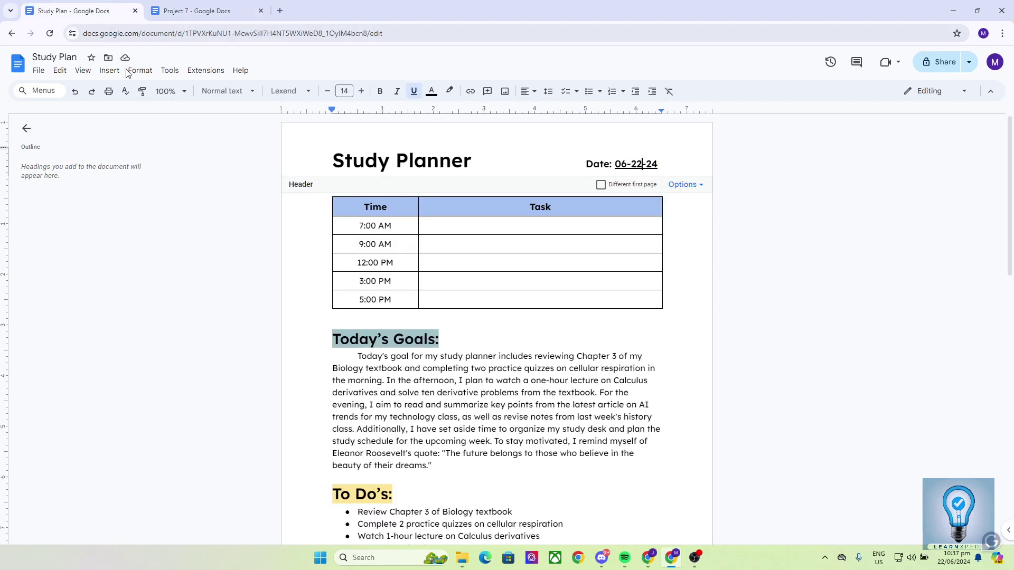
click(347, 260)
click(369, 359)
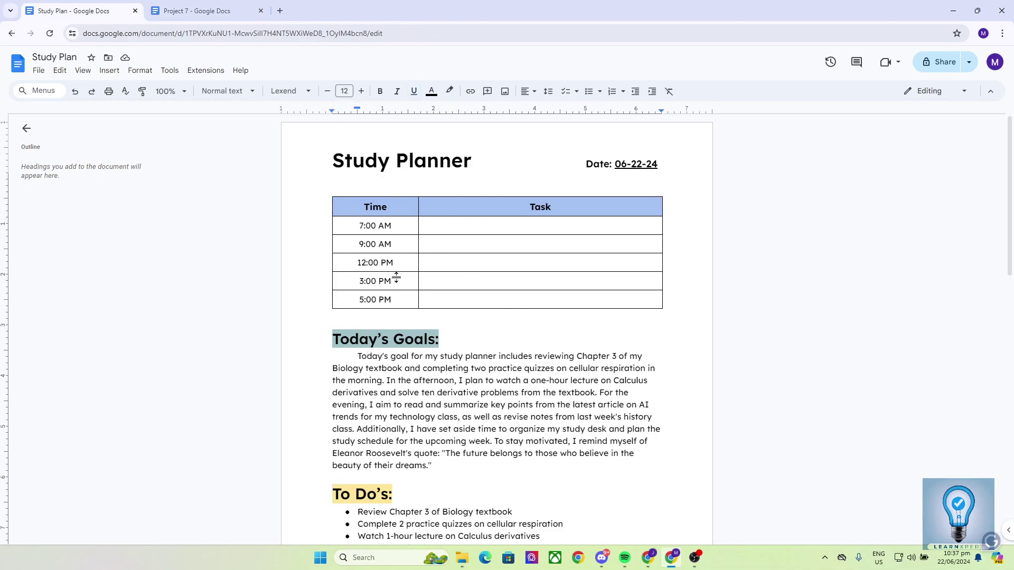
click(206, 11)
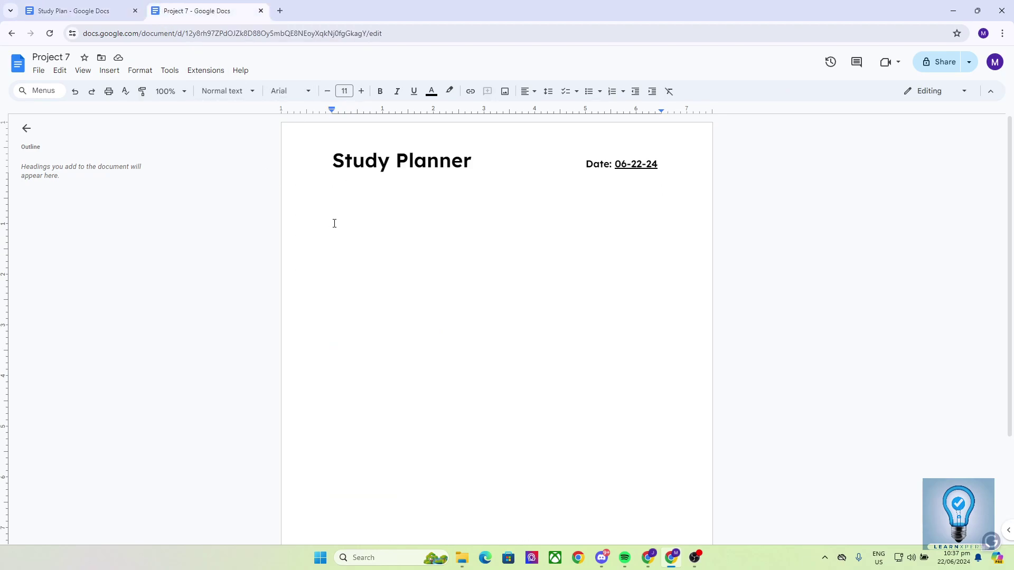
key(Return)
click(110, 72)
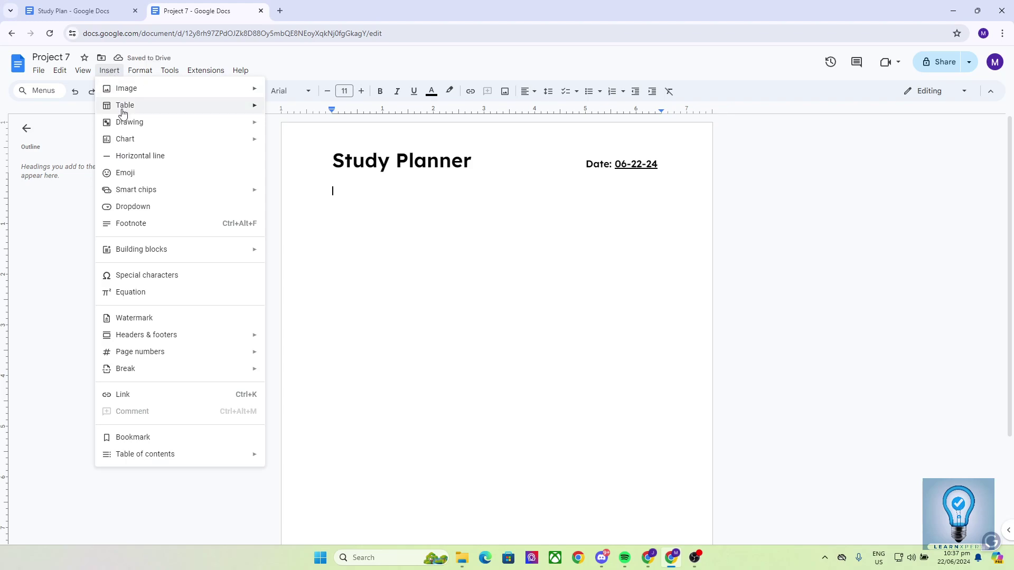
mouse_move(124, 108)
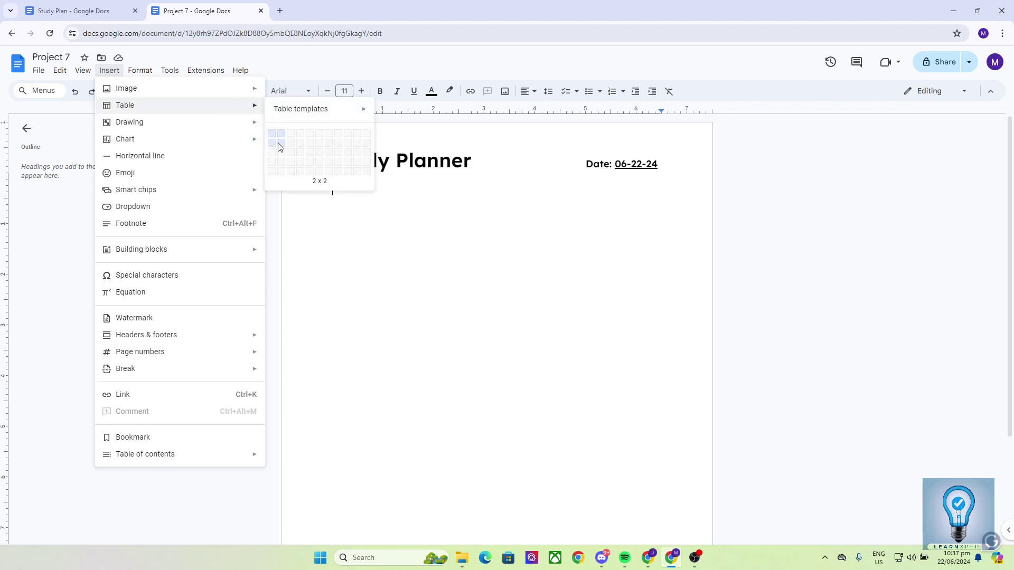
click(278, 184)
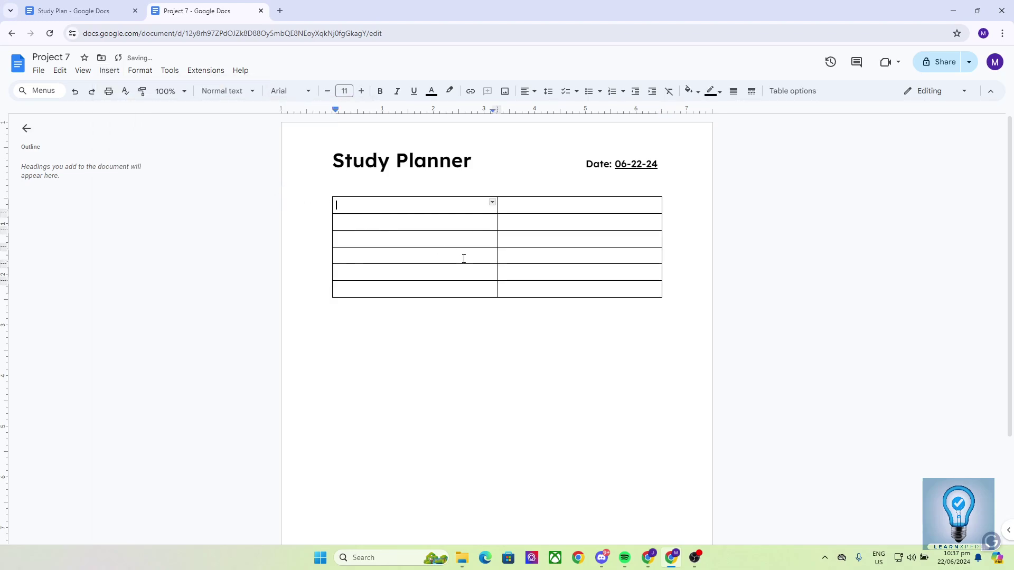
Step: Narrow the table's first column to about 1.6 inches, comparing it with the sample table
click(104, 6)
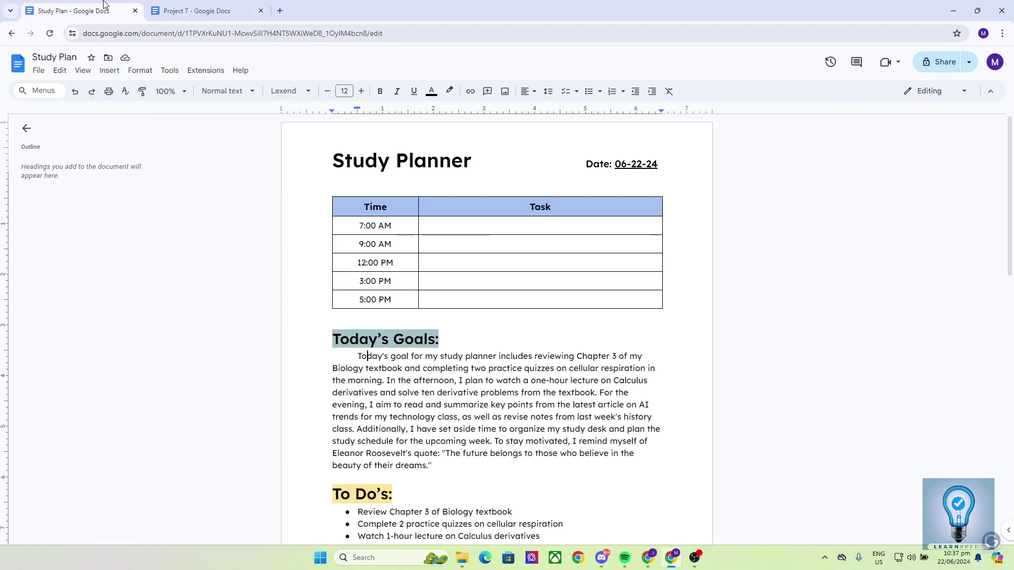
click(227, 6)
click(530, 272)
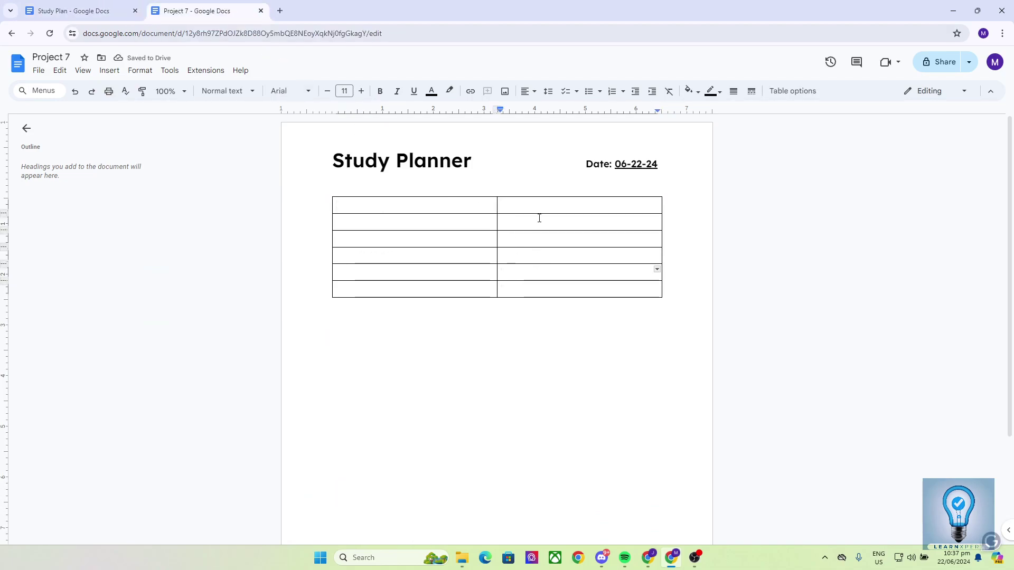
click(526, 206)
drag(495, 208, 411, 208)
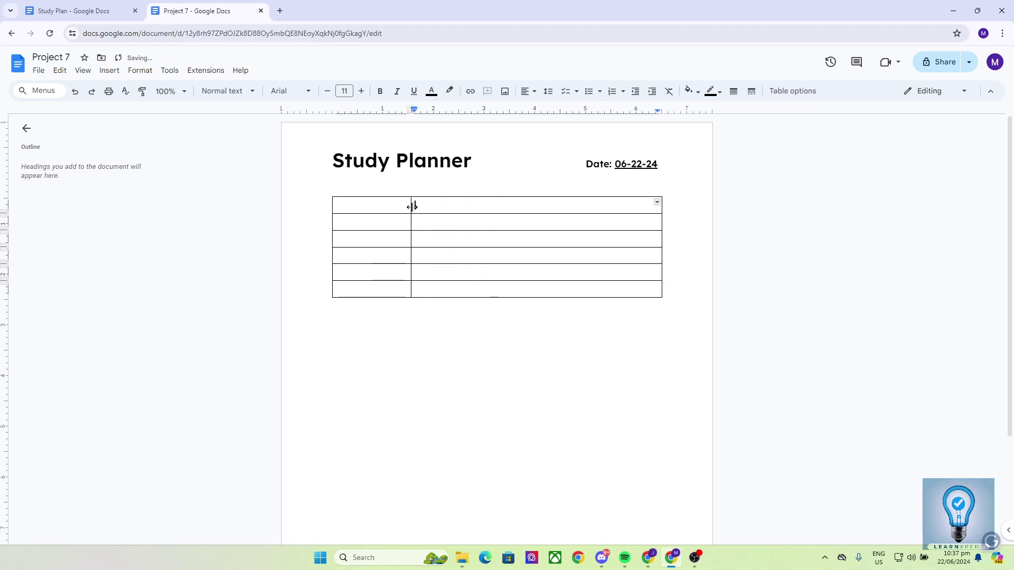
click(369, 217)
click(351, 206)
Step: Center-align all cells of the Project 7 table after checking the sample table's alignment
click(106, 14)
click(482, 297)
click(206, 11)
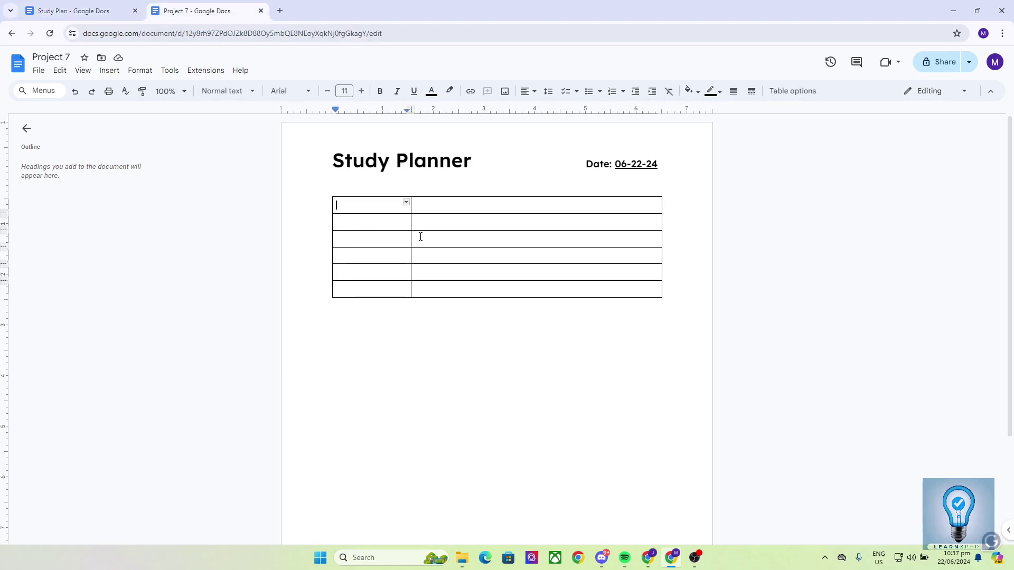
drag(357, 206, 443, 280)
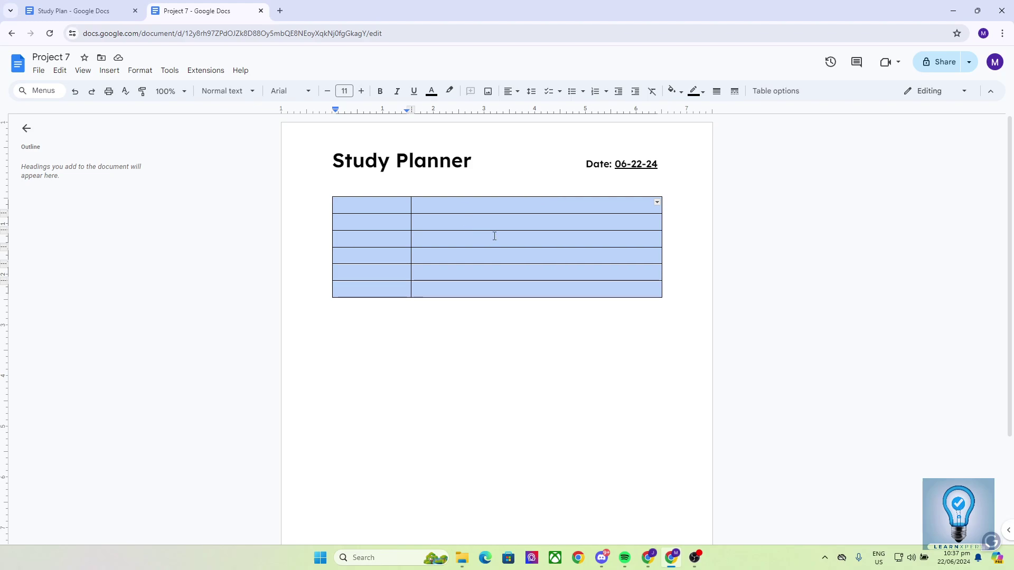
click(515, 93)
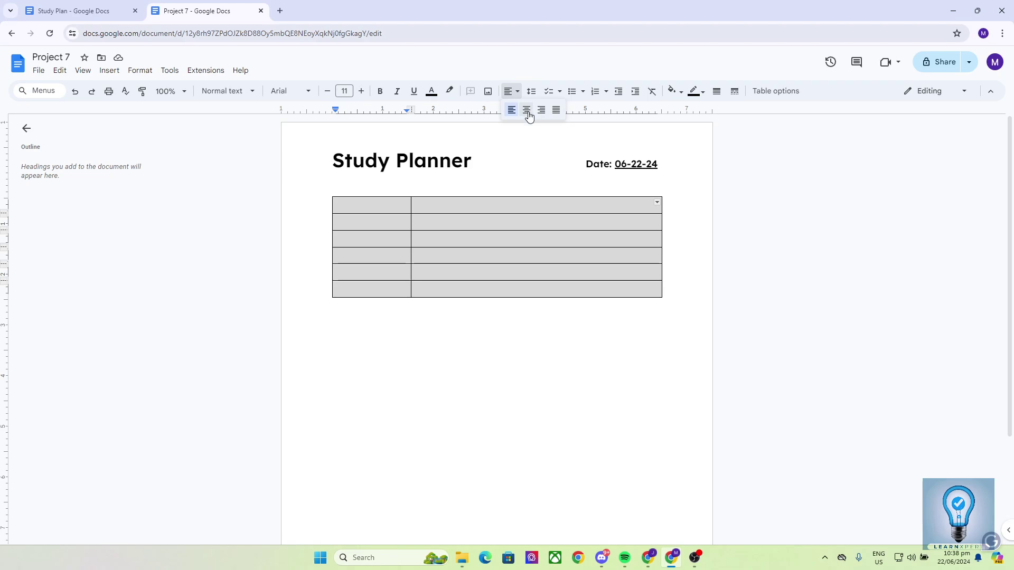
click(528, 113)
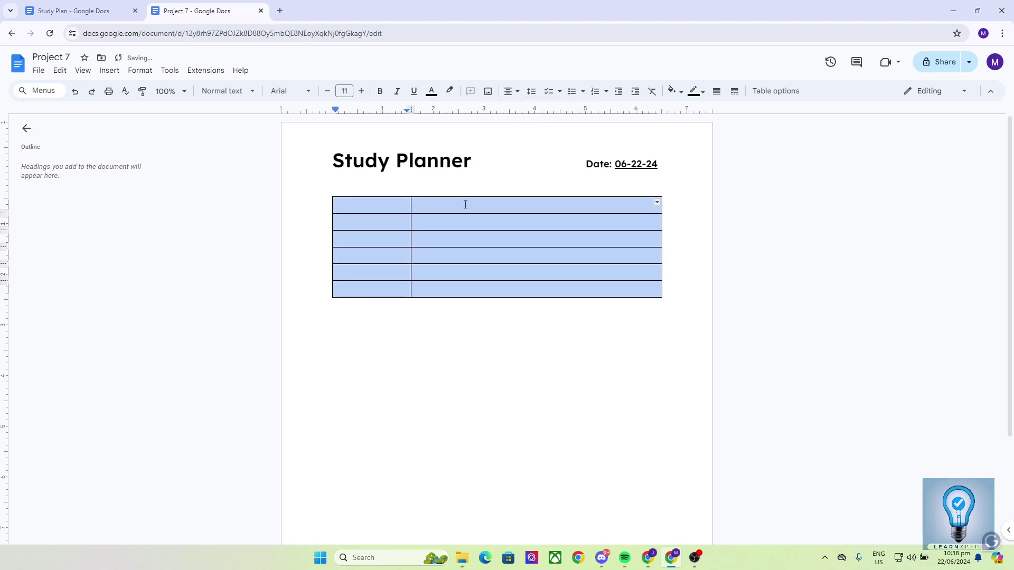
click(536, 220)
click(385, 211)
Step: Examine the font sizes of the heading row and time cells in the Study Plan table, and return to Project 7
click(79, 11)
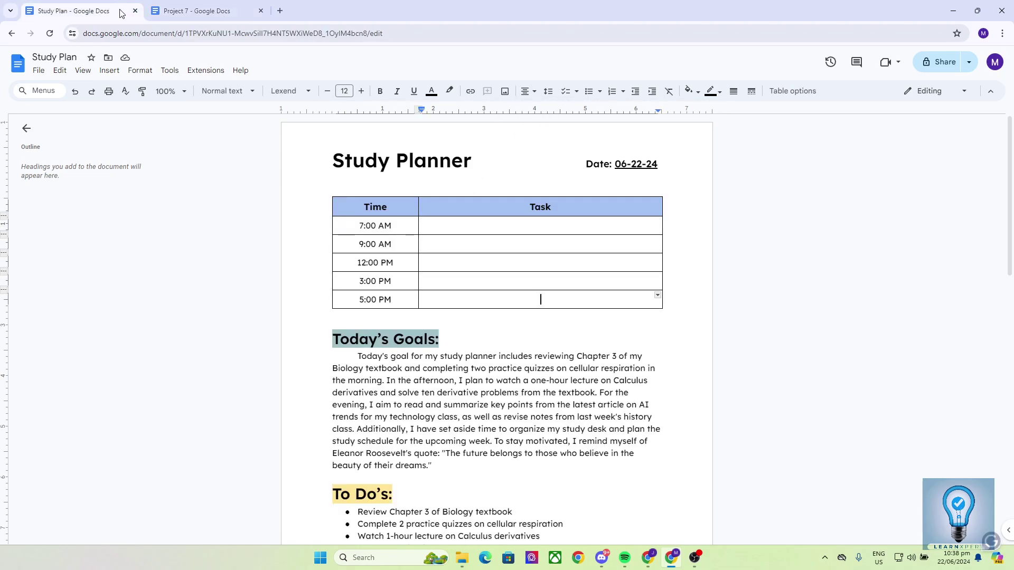
click(373, 205)
click(435, 224)
click(390, 225)
click(538, 224)
click(383, 226)
click(382, 206)
click(214, 13)
Step: Set the table's heading row to font size 13 and the five rows beneath it to size 12
mouse_move(467, 285)
mouse_down()
mouse_move(351, 210)
mouse_move(459, 287)
mouse_up()
click(361, 91)
click(361, 91)
click(328, 91)
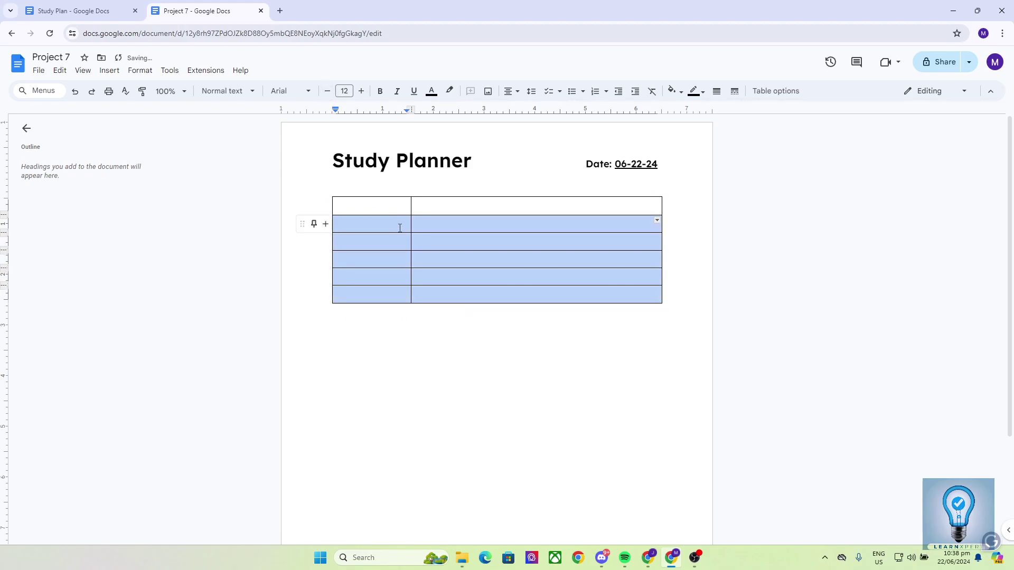
Step: Set the font of the whole table to Lexend Normal
click(371, 206)
drag(374, 206, 460, 283)
click(289, 92)
mouse_move(342, 154)
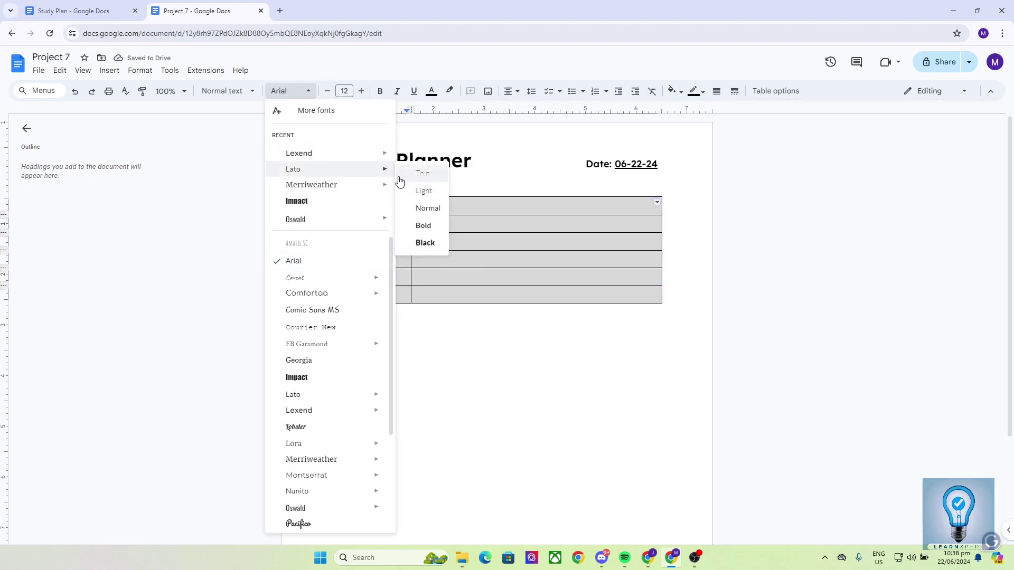
click(429, 210)
Step: Enter the column headings "Time" and "Tasks" in the table's first row
click(370, 205)
text(Time)
key(Tab)
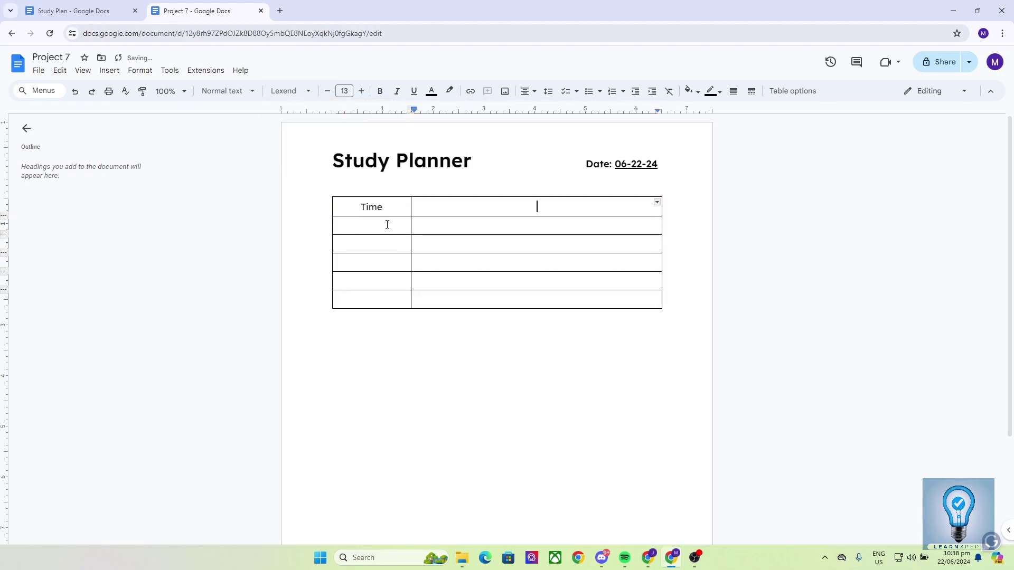
text(Tasks)
key(Tab)
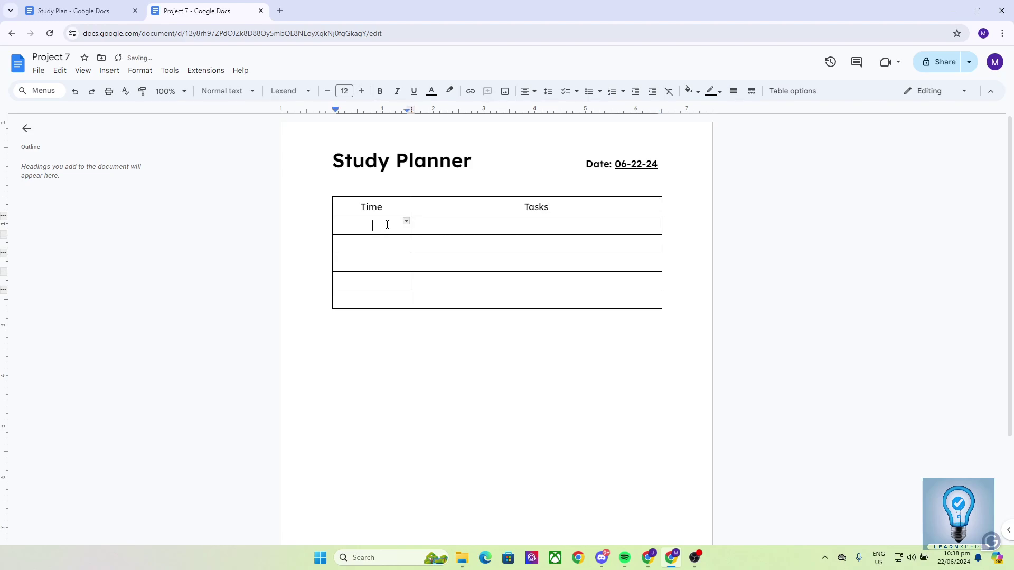
key(Up)
key(Down)
key(Down)
key(Right)
key(Up)
key(Left)
Step: Check the sample's times, and fill the Time column with 7:00 AM, 9:00 AM, 12:00 PM, 3:00 PM and 5:00 PM
click(95, 11)
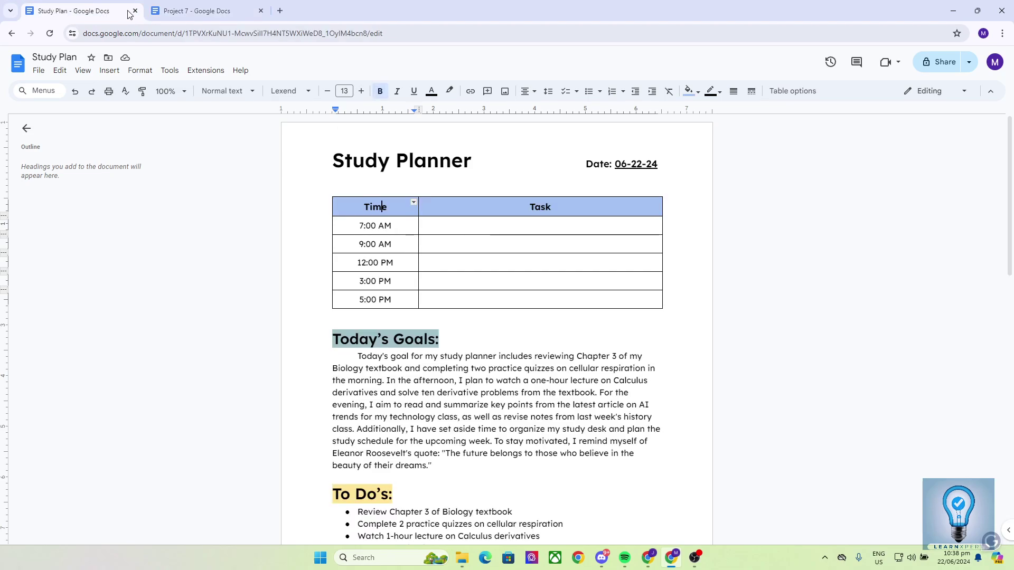
click(214, 7)
text(7:00 AM)
key(Down)
text(9:00 AM)
key(Down)
text(12:00 PM)
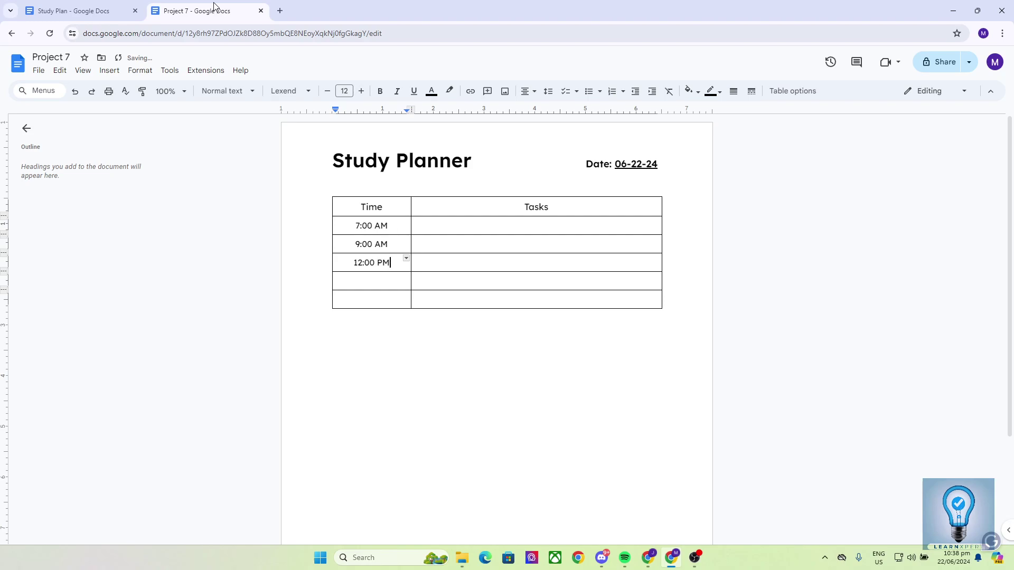
key(Down)
text(3:00 PM)
key(Down)
text(5:00 PM)
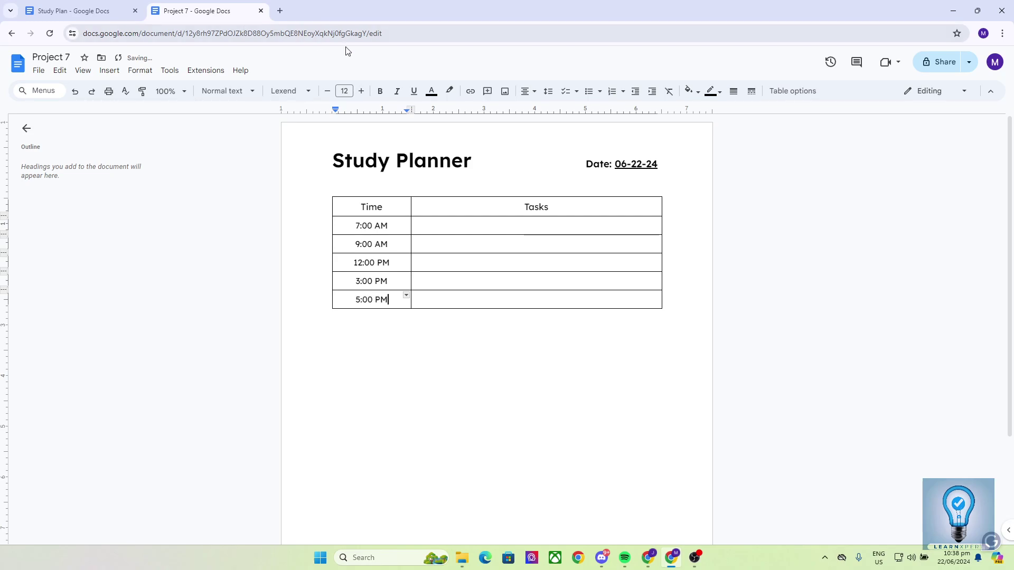
Step: Make the Time and Tasks headings in the table's first row bold
click(399, 262)
click(502, 269)
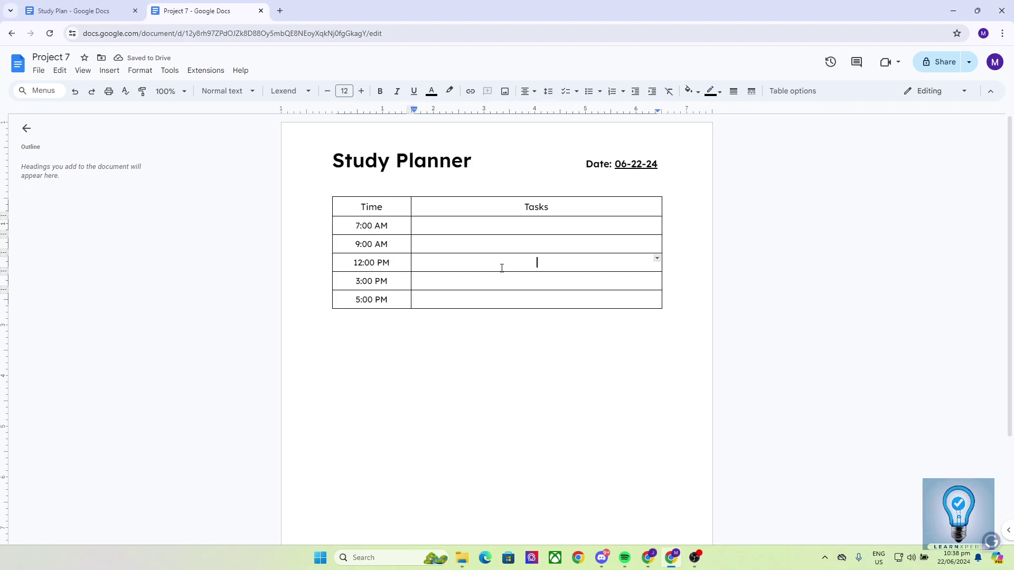
click(387, 263)
drag(367, 214, 475, 208)
mouse_move(394, 212)
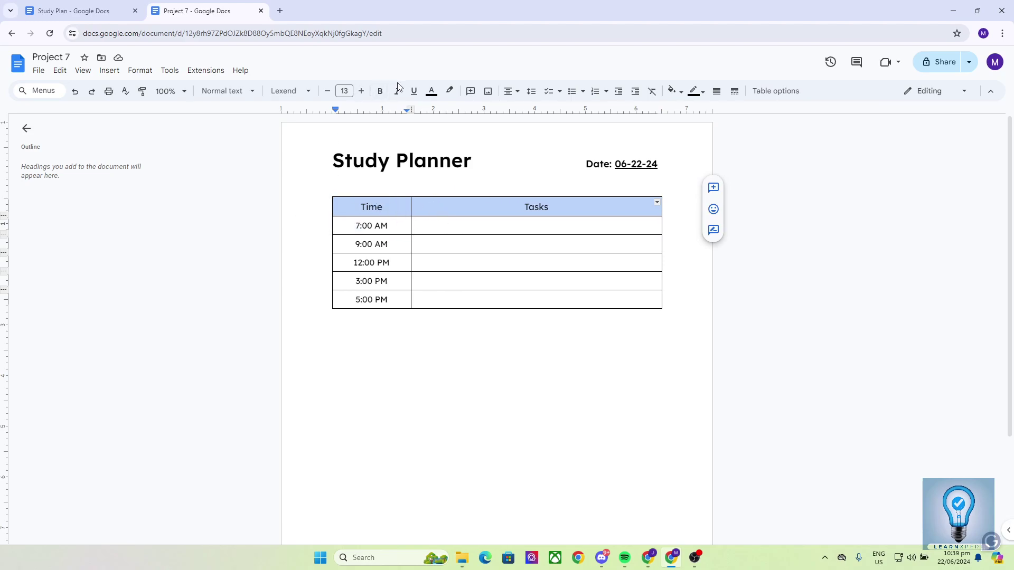
click(379, 92)
Step: Check the sample's heading row colour, and fill the Project 7 table's heading row with light blue (#a4c2f4)
click(116, 8)
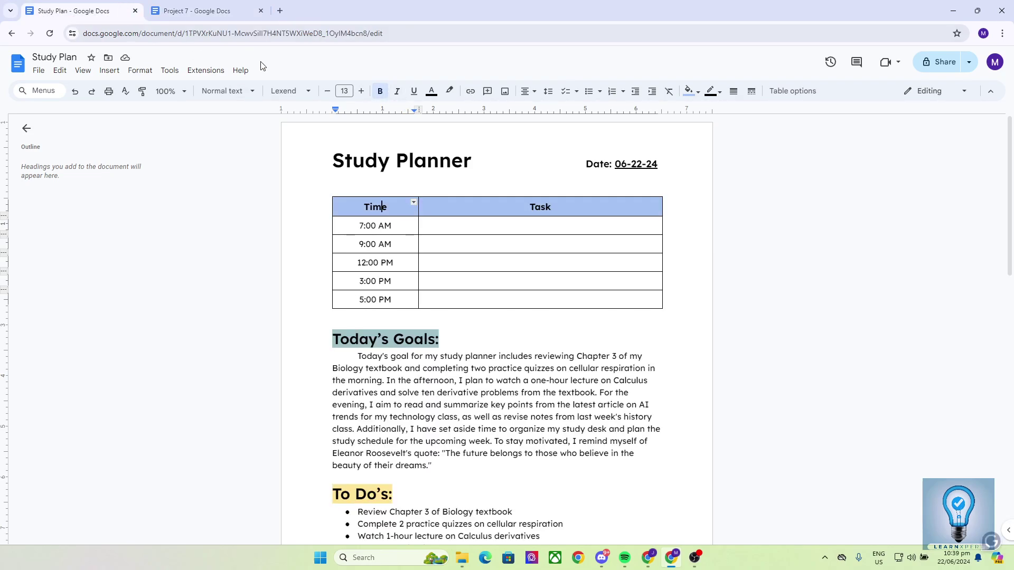
click(233, 7)
click(432, 237)
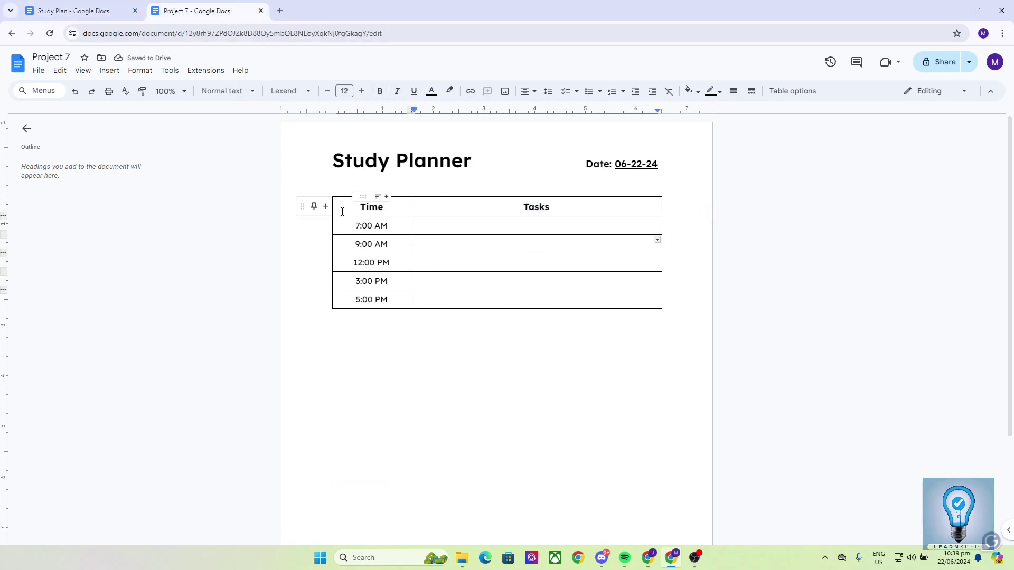
drag(342, 211, 451, 213)
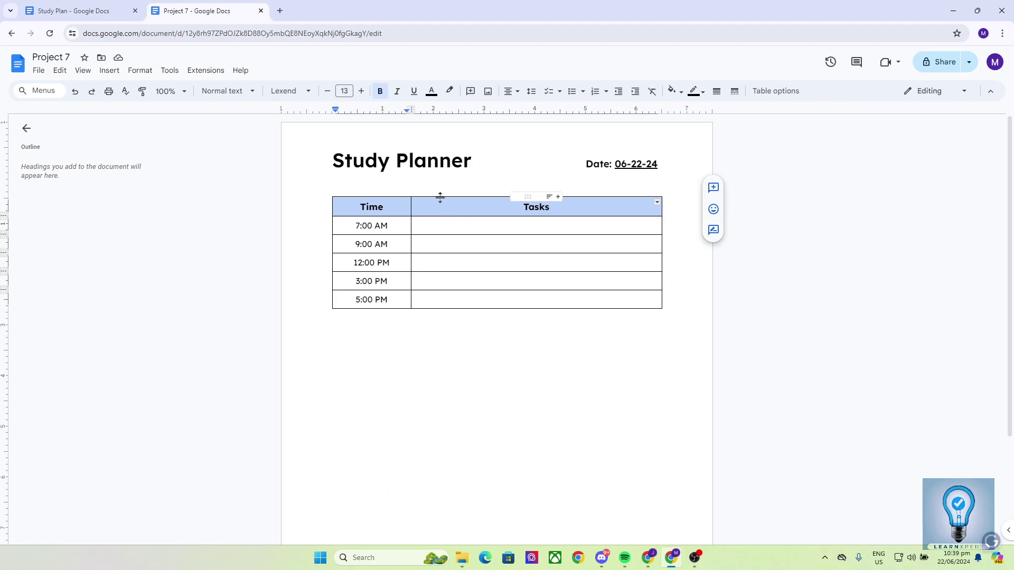
click(673, 91)
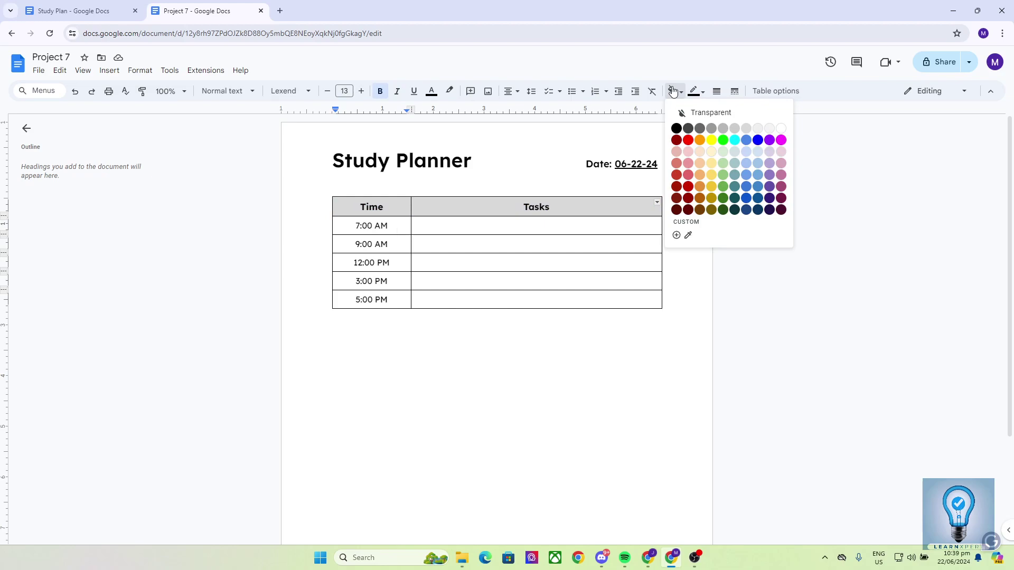
click(746, 163)
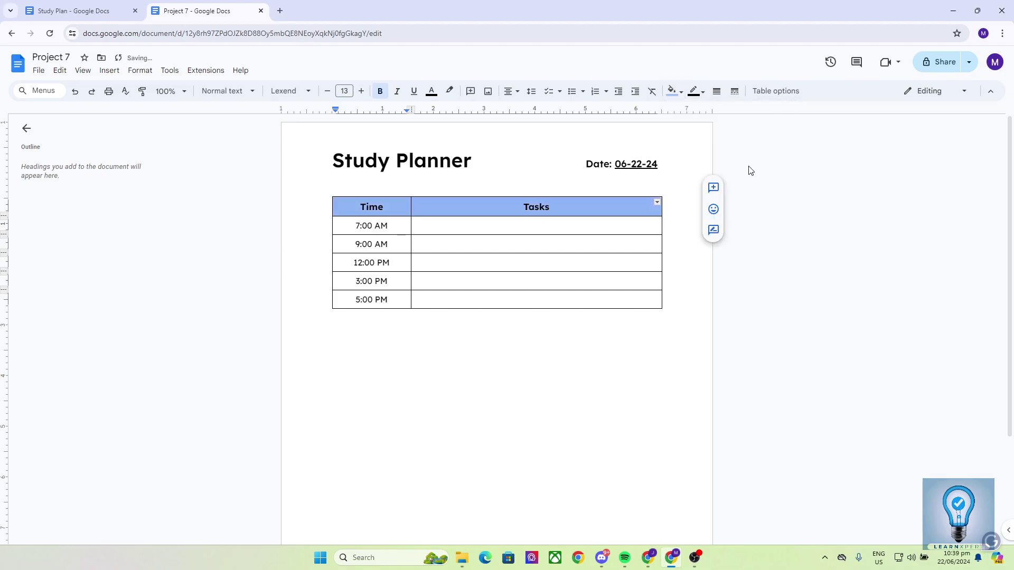
click(750, 177)
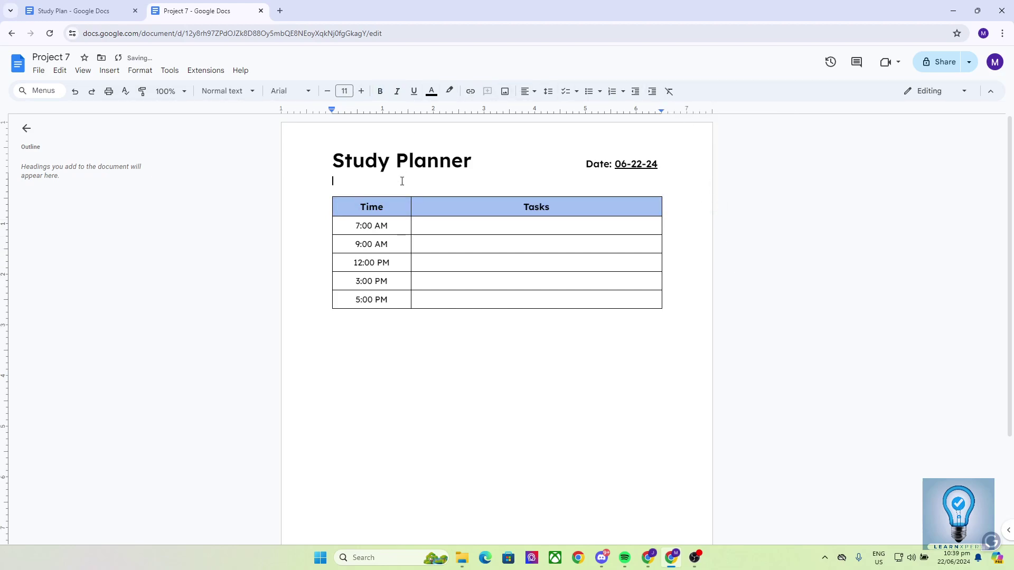
click(370, 199)
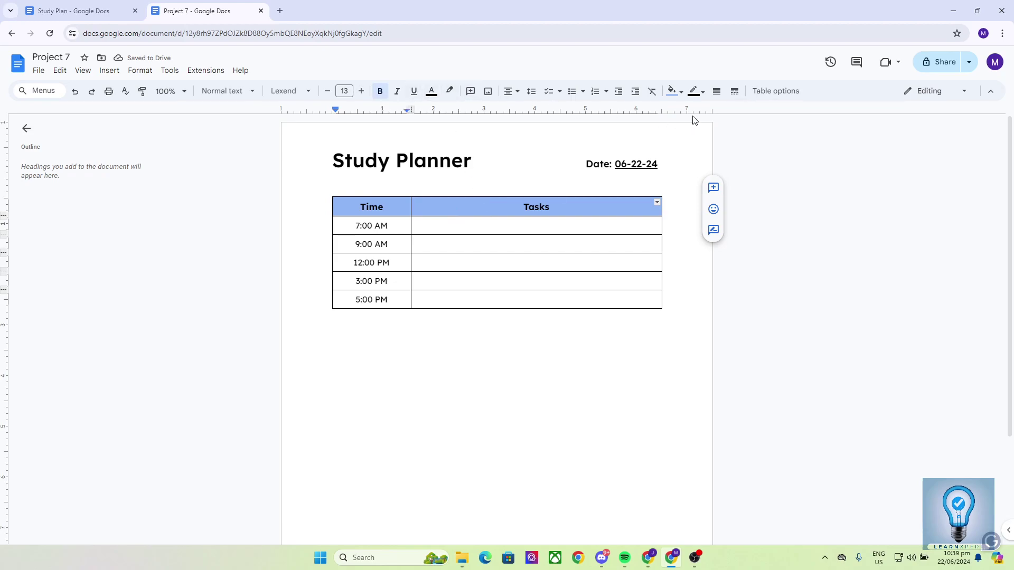
click(675, 90)
click(675, 234)
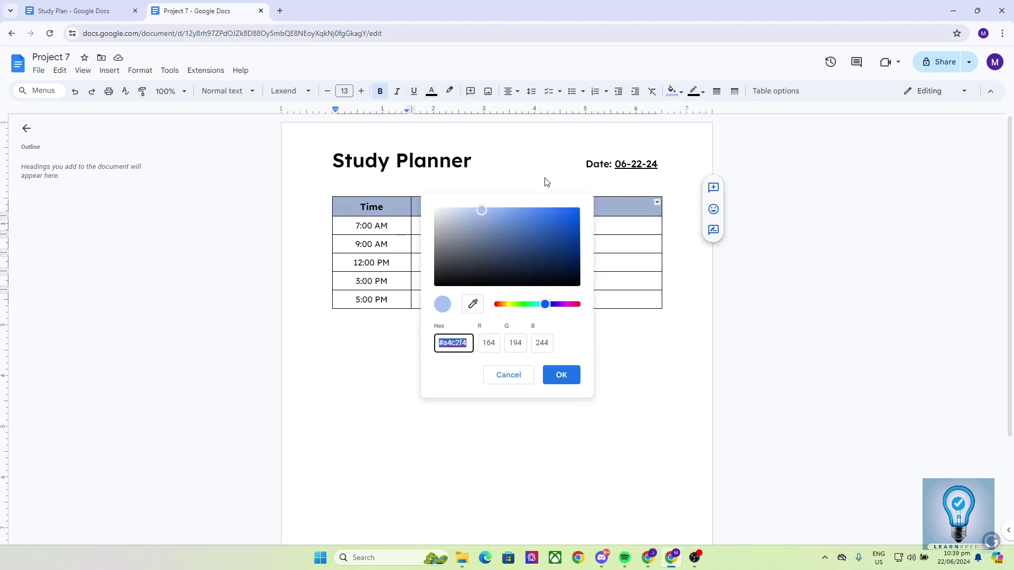
click(509, 375)
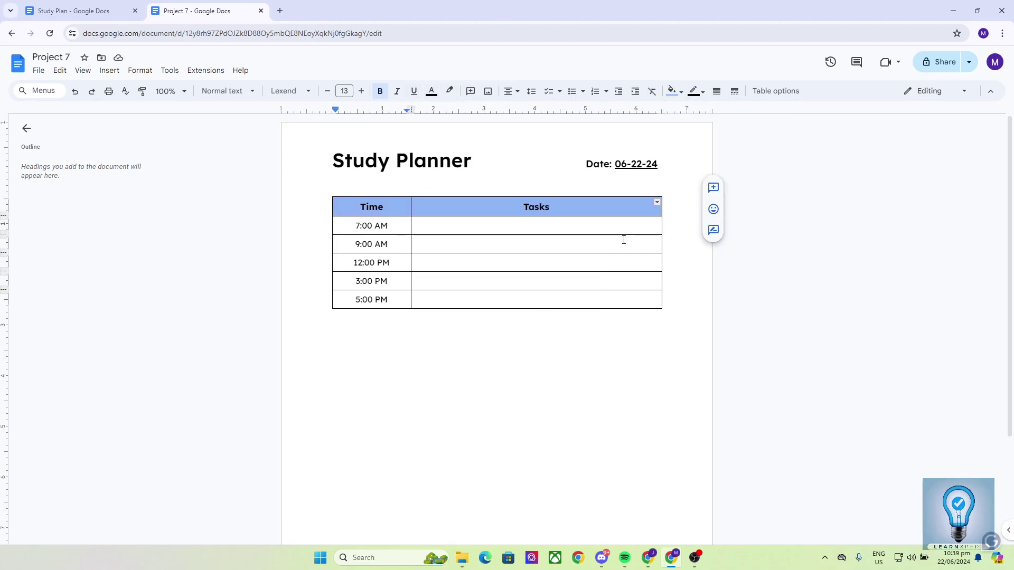
Step: Review the Today's Goals section in the Study Plan sample, and start a new line below the table in Project 7
click(536, 225)
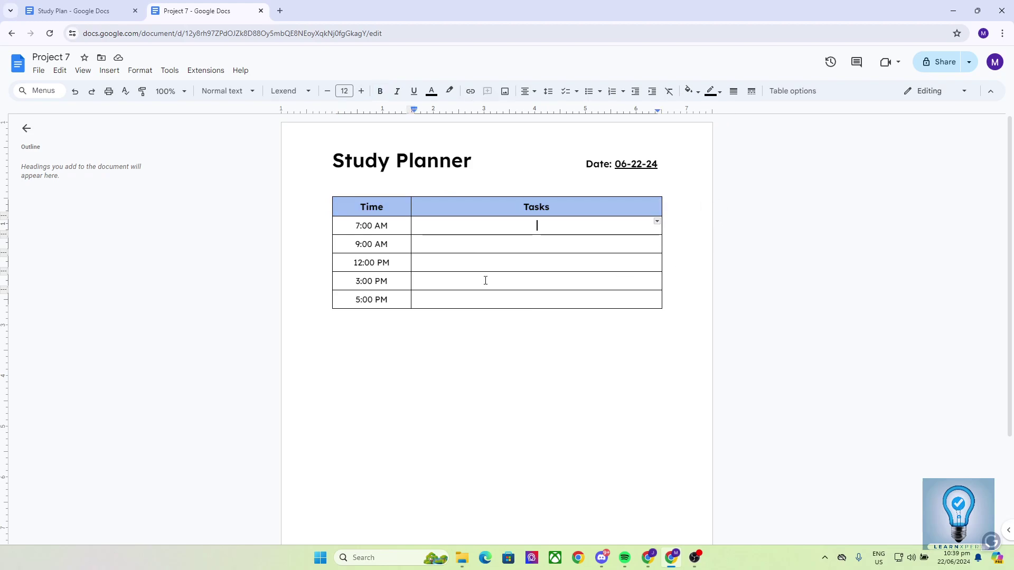
click(100, 9)
scroll(388, 238, down, 2)
click(420, 287)
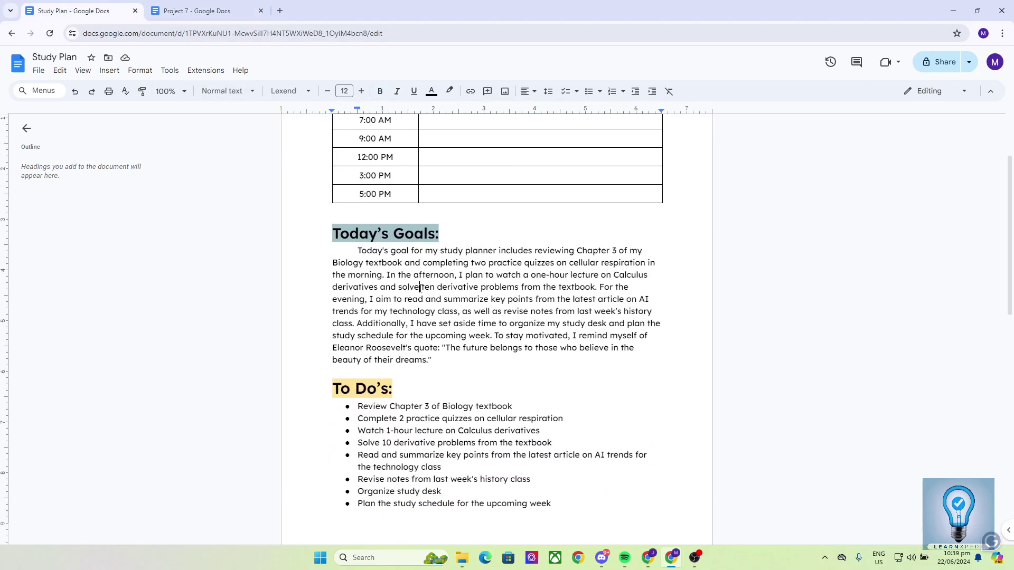
drag(334, 234, 441, 350)
click(446, 357)
click(206, 10)
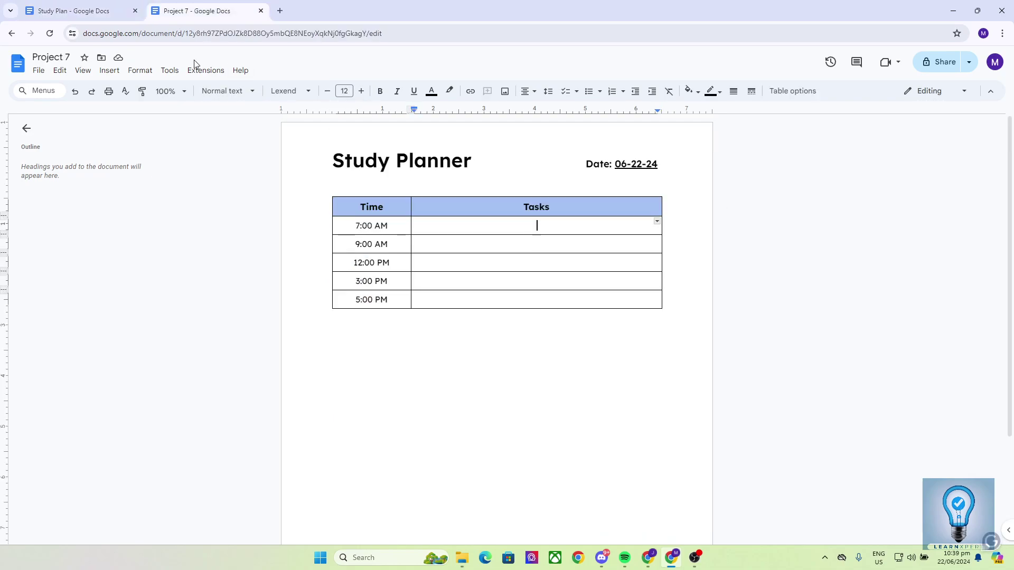
key(Return)
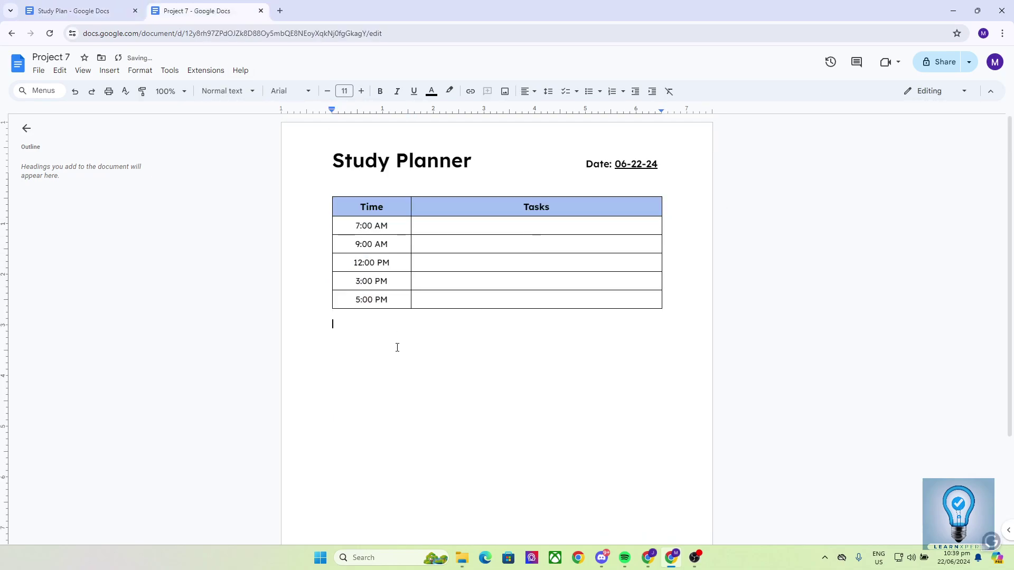
Step: Check the sample's Today's Goals heading font, and set the font of the new line below the table to Lexend Semi Bold
click(80, 10)
drag(331, 232, 446, 243)
click(415, 234)
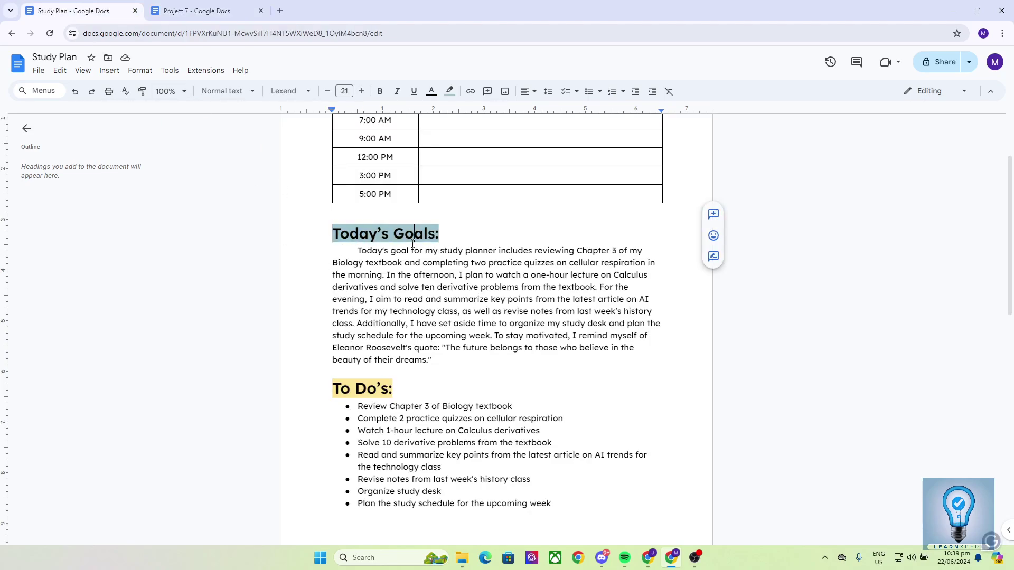
click(194, 10)
click(279, 93)
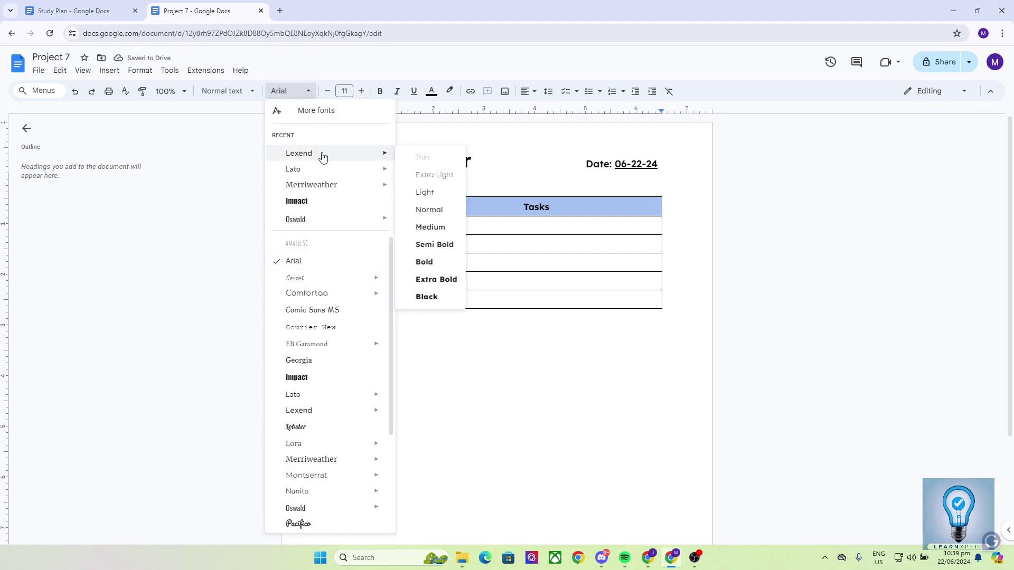
mouse_move(367, 157)
click(422, 244)
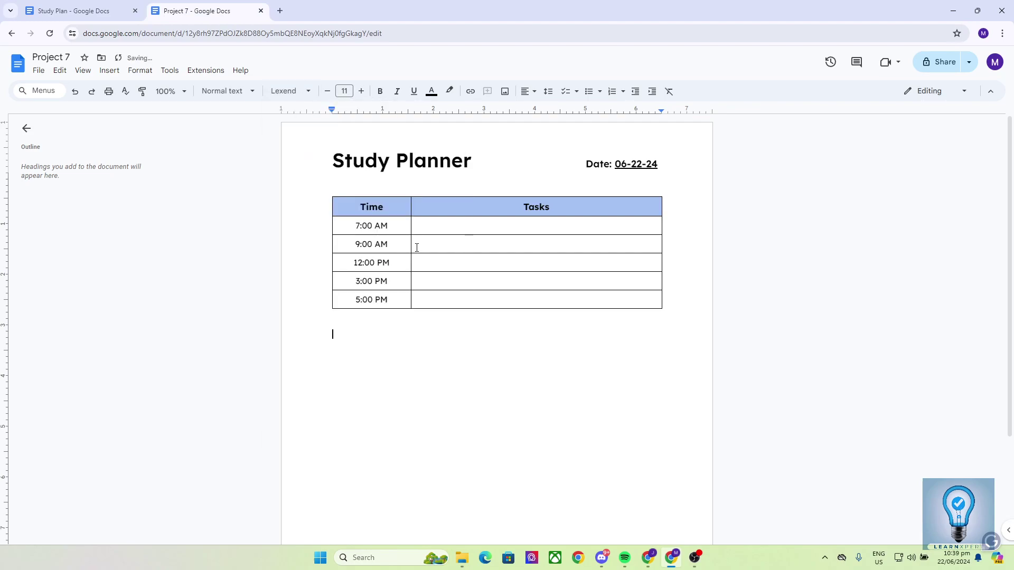
Step: Check the sample heading's font size, and set the line below the table to size 21
click(135, 5)
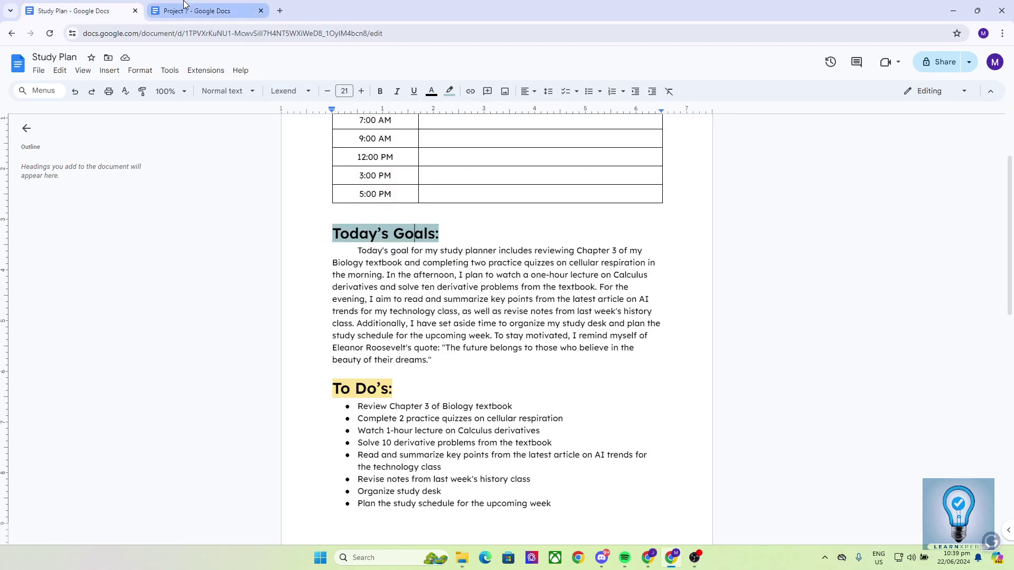
click(207, 16)
click(345, 91)
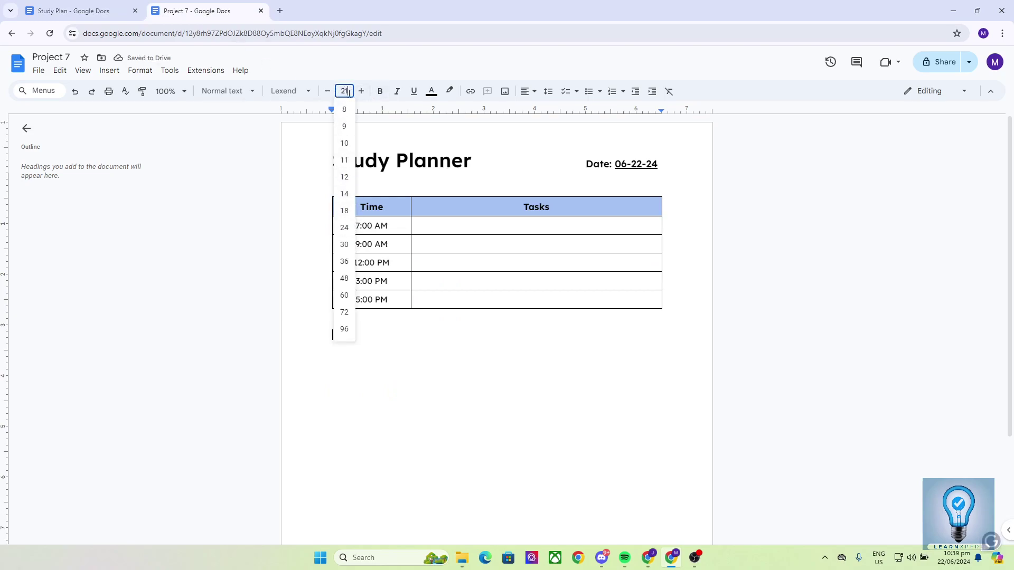
key(Return)
Step: Enter the heading "Today’s Goals:" below the table, and start a new line under it
text(tODA)
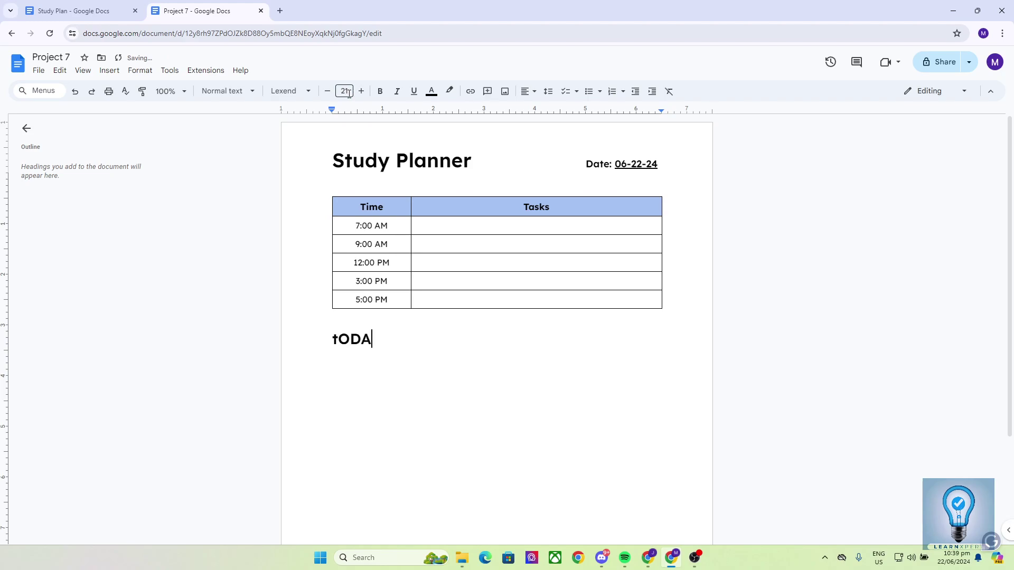
key(BackSpace)
key(BackSpace)
key(BackSpace)
key(BackSpace)
text(Today’s Goals:)
key(Return)
Step: Try copying the sample's Today's Goals paragraph into Project 7 beneath the heading, and undo the paste
click(108, 11)
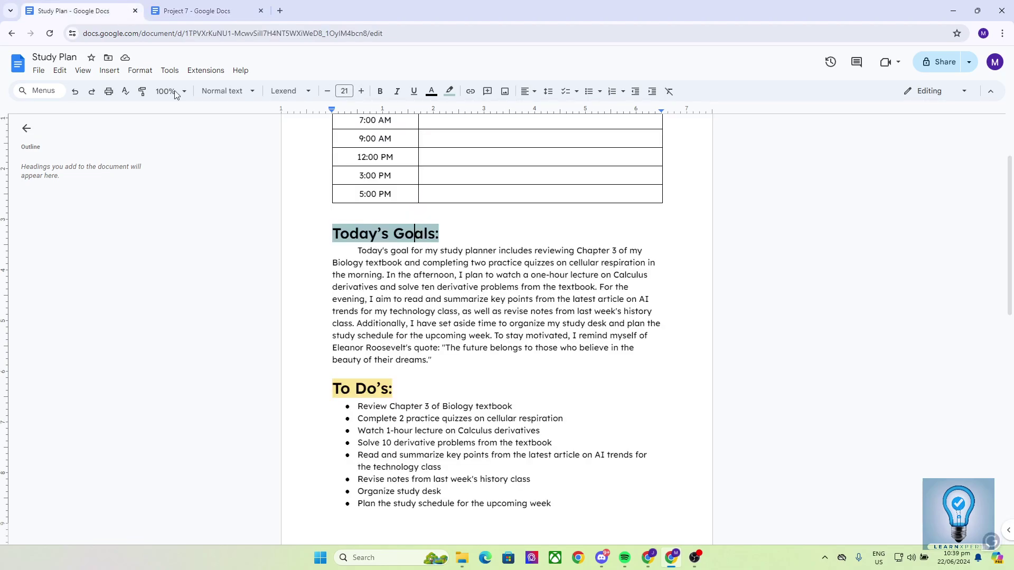
drag(358, 251, 433, 358)
key(ctrl+c)
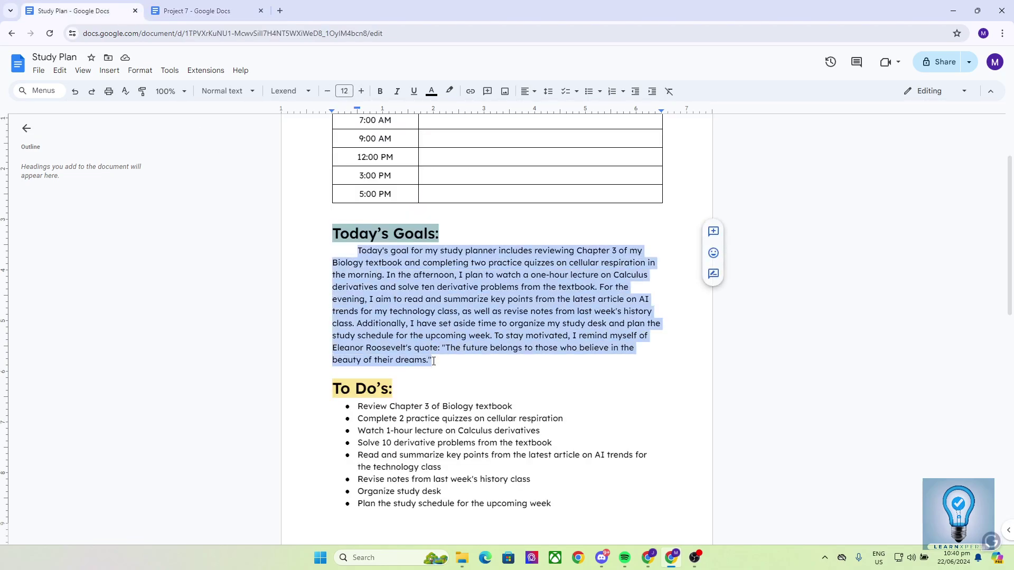
click(243, 10)
key(ctrl+v)
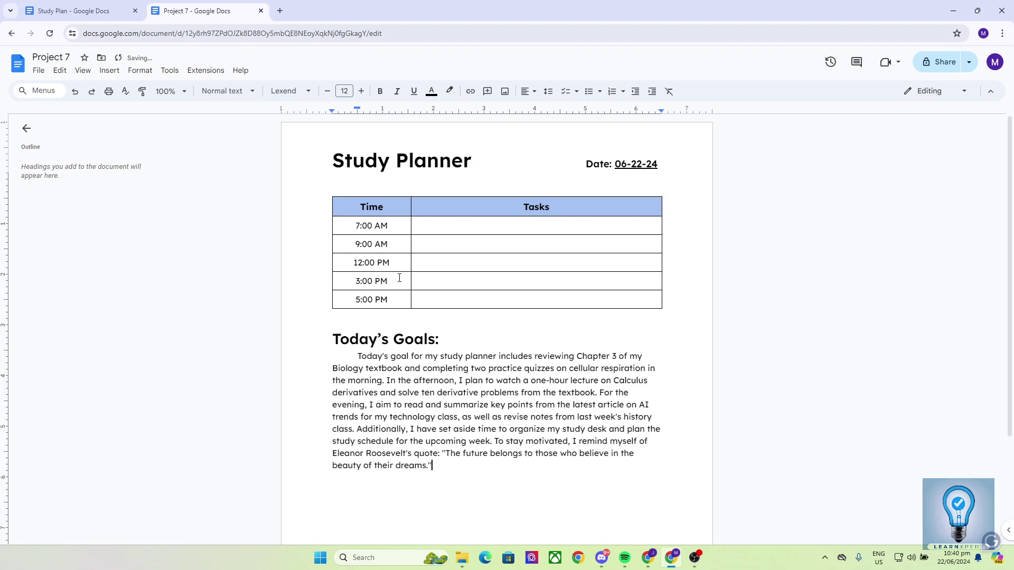
key(ctrl+z)
Step: Copy the Today's Goals paragraph from the Study Plan sample again, and reselect its full text
click(109, 10)
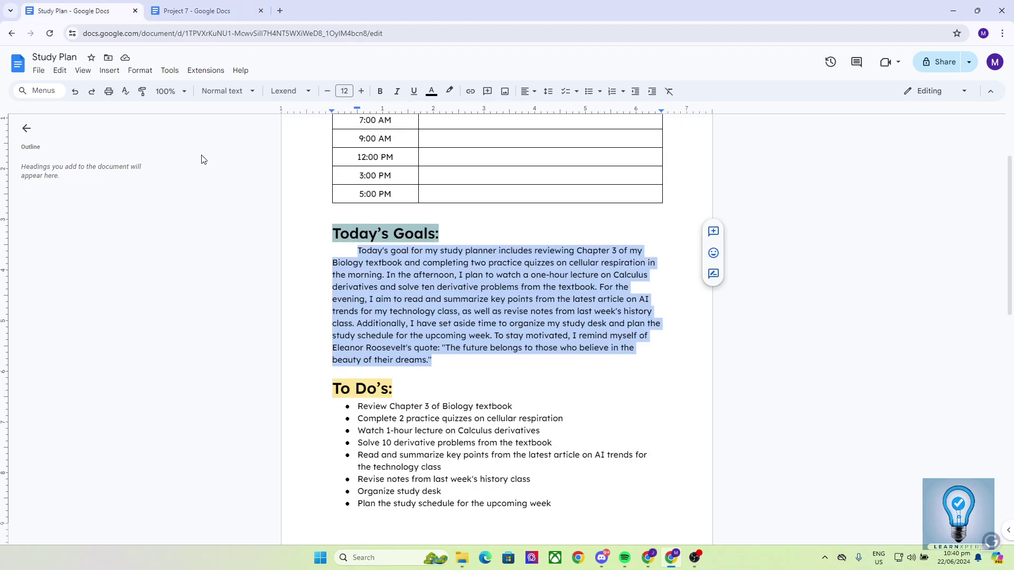
right_click(444, 294)
click(475, 297)
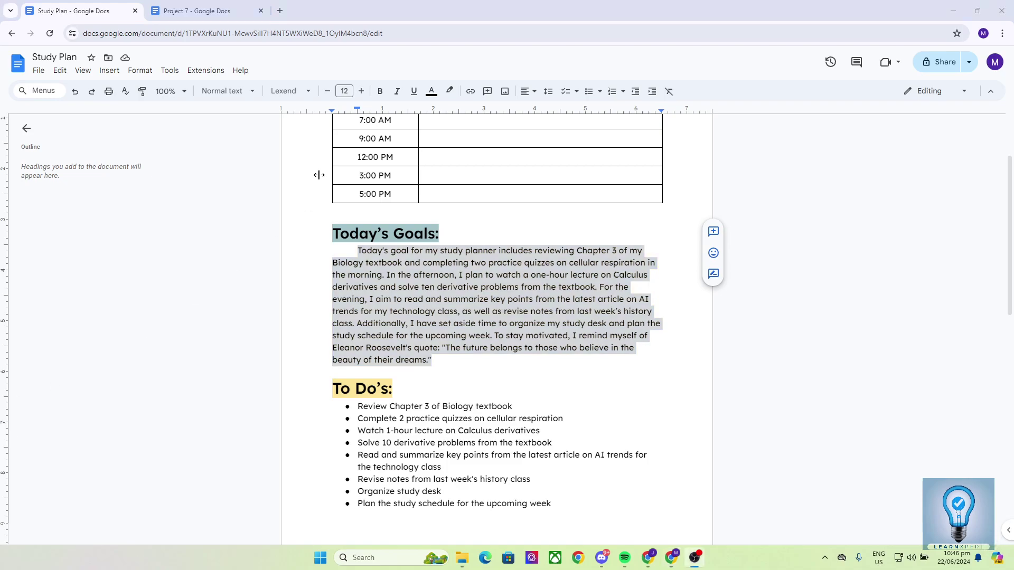
click(419, 274)
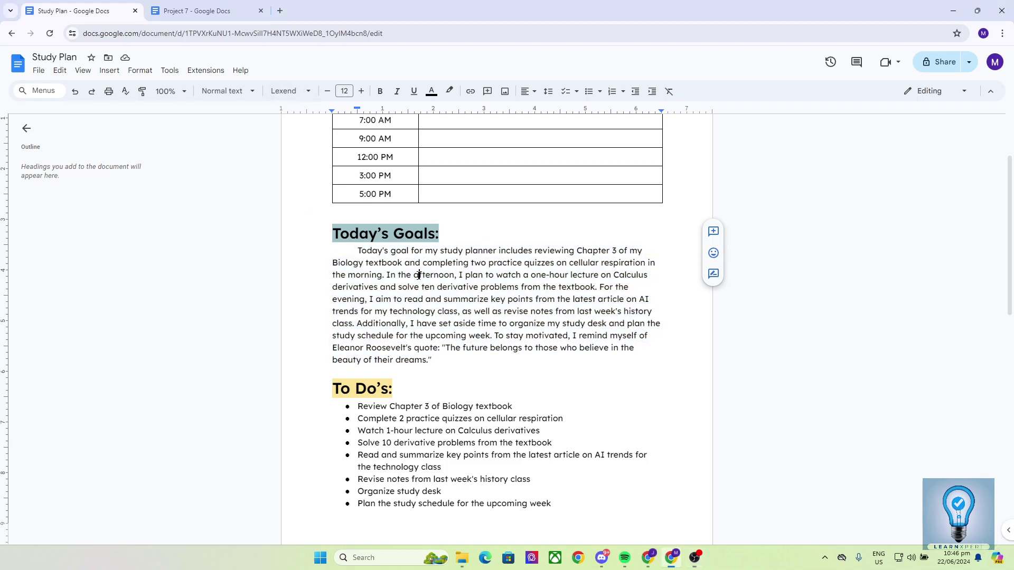
drag(453, 367, 340, 258)
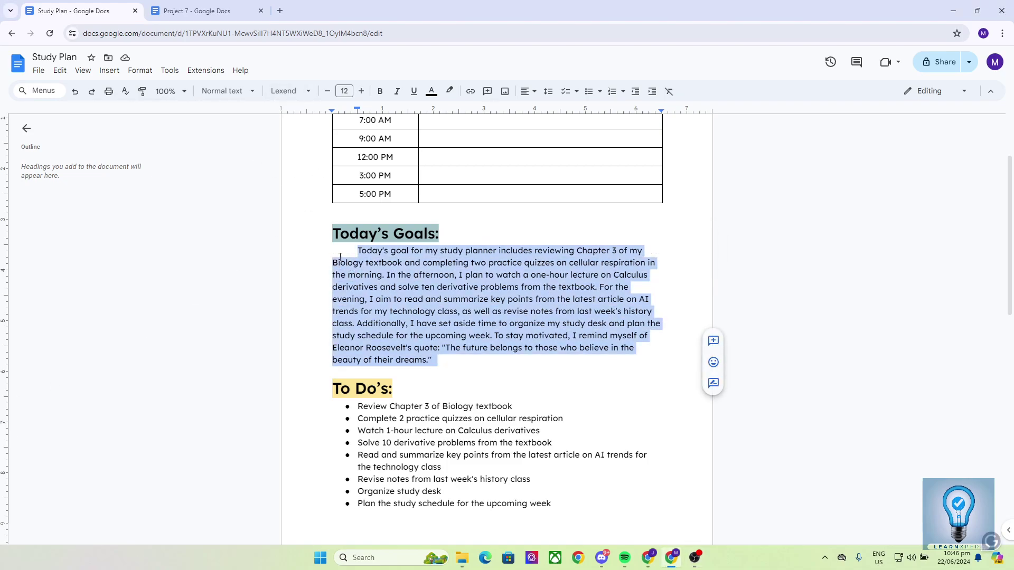
Step: Try pasting the copied paragraph under the Today's Goals heading in Project 7, and undo the paste
click(198, 14)
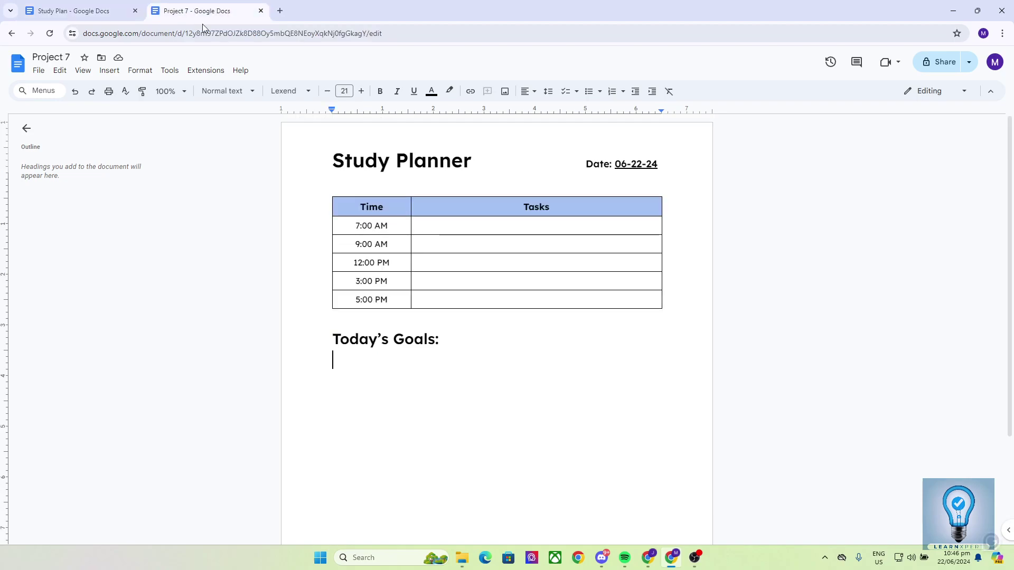
key(ctrl+v)
click(388, 382)
drag(397, 382, 397, 393)
click(407, 394)
drag(432, 466, 345, 355)
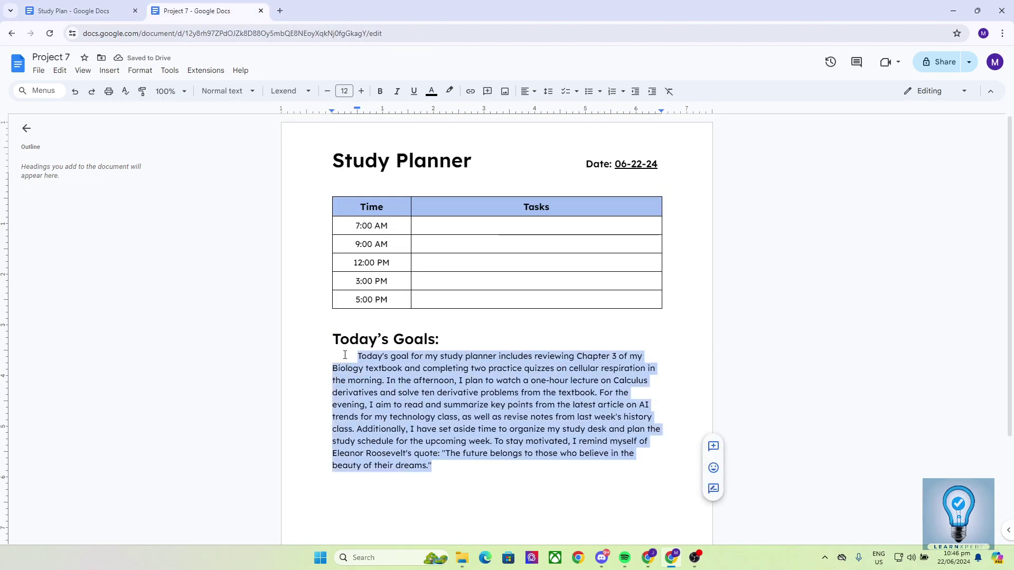
click(390, 383)
key(ctrl+z)
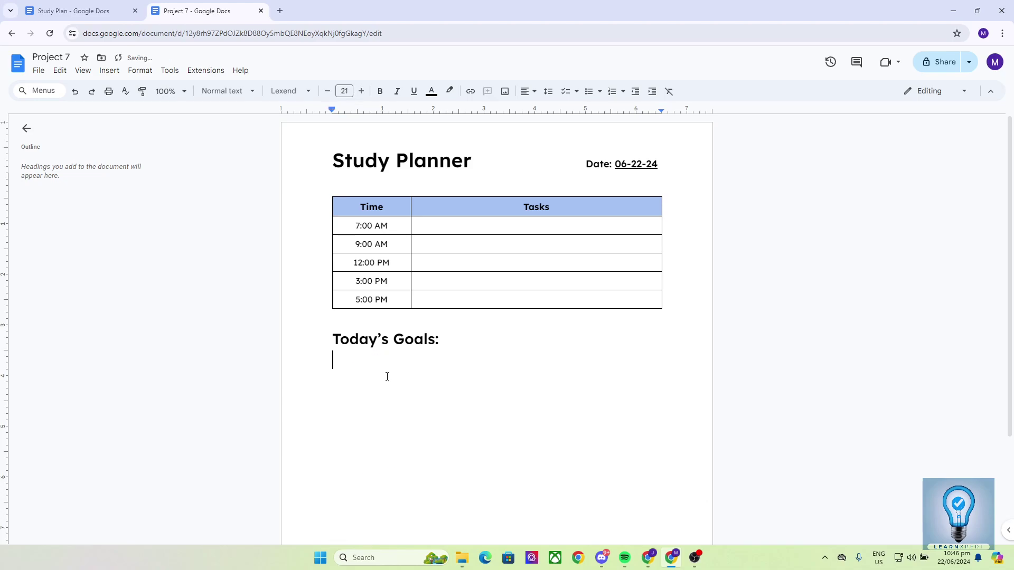
Step: Copy the sample's whole Today's Goals paragraph and paste it beneath the Today's Goals heading in Project 7
click(48, 9)
click(417, 312)
drag(433, 361, 357, 252)
right_click(411, 268)
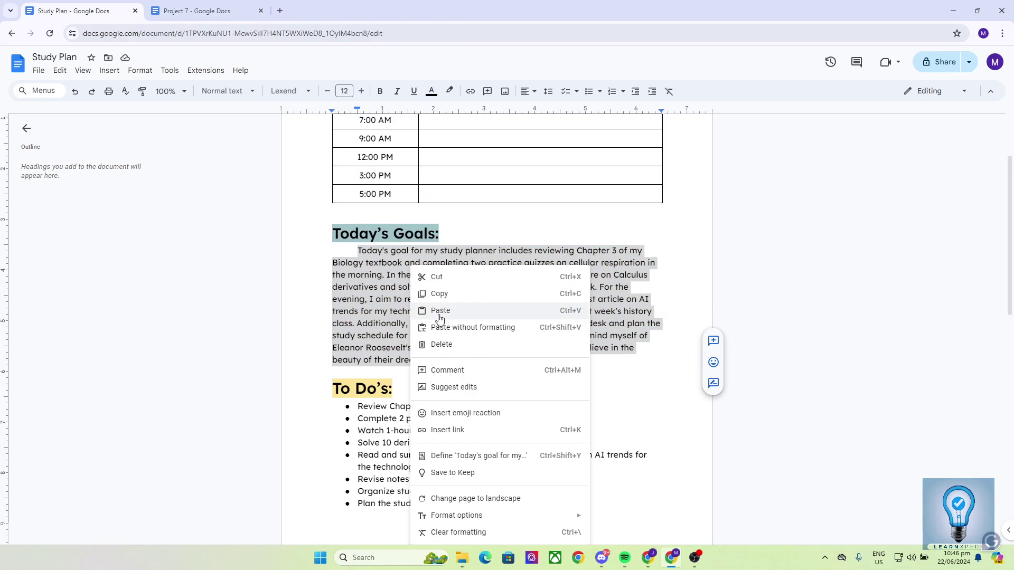
click(439, 294)
click(196, 10)
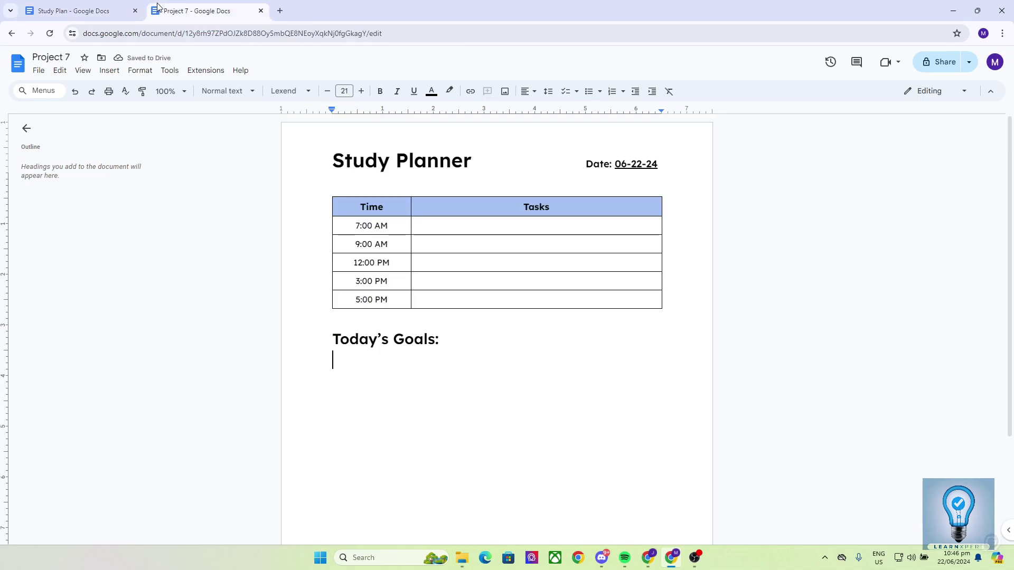
right_click(357, 365)
click(386, 224)
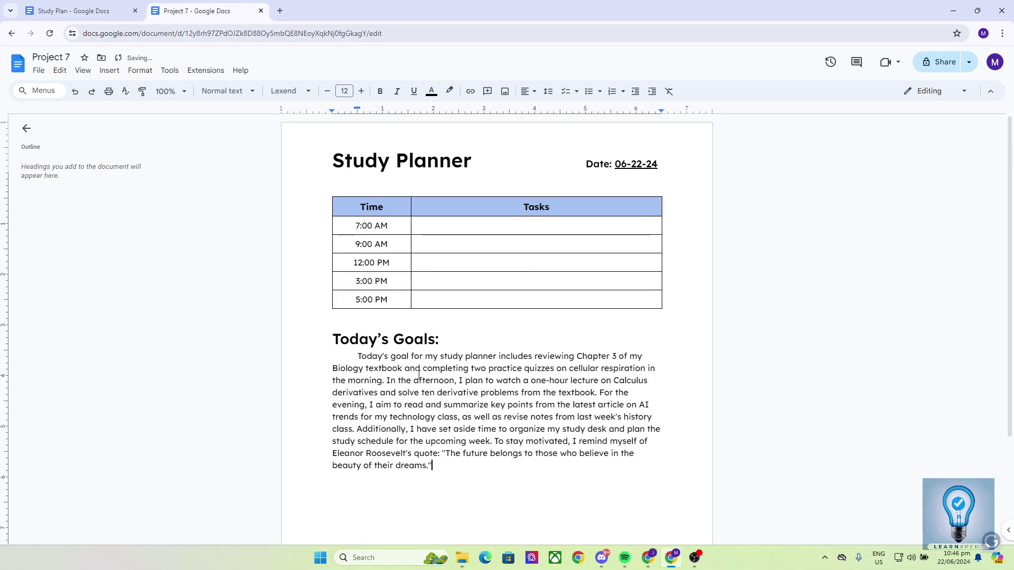
scroll(422, 401, down, 3)
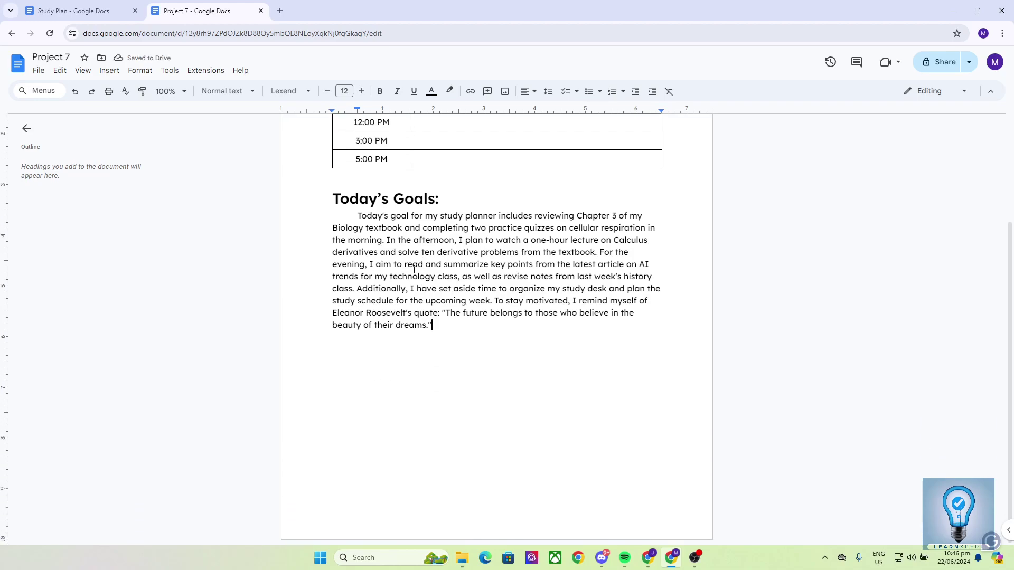
Step: Highlight the Today's Goals: heading in Project 7 with the light cyan colour, matching the Study Plan sample
click(79, 10)
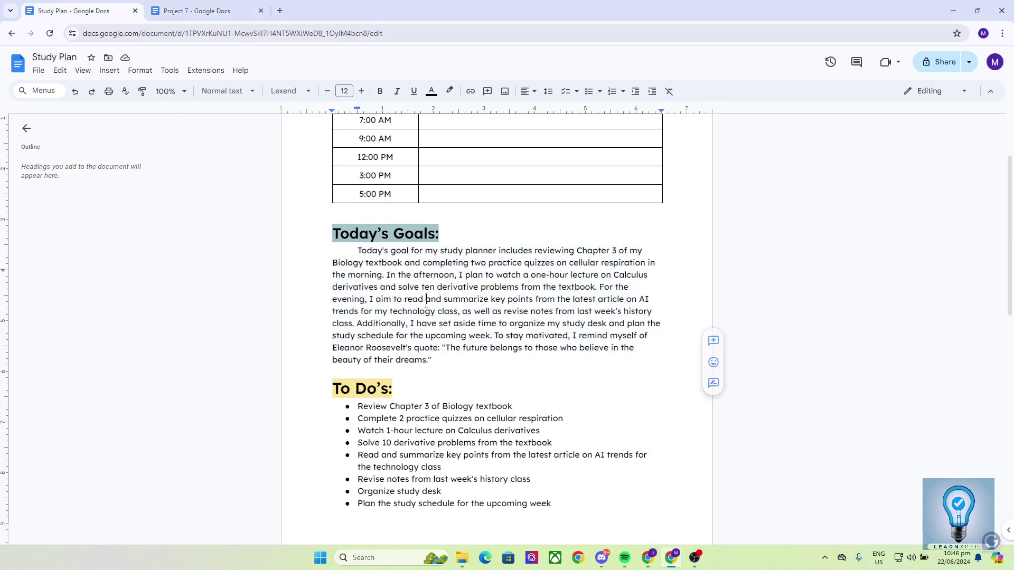
click(181, 7)
scroll(447, 307, up, 1)
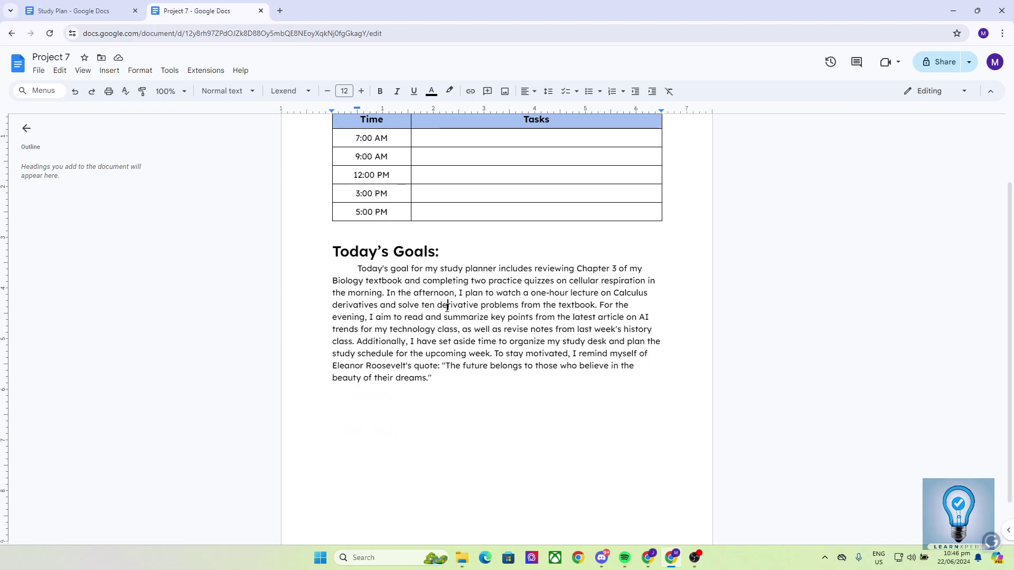
triple_click(416, 252)
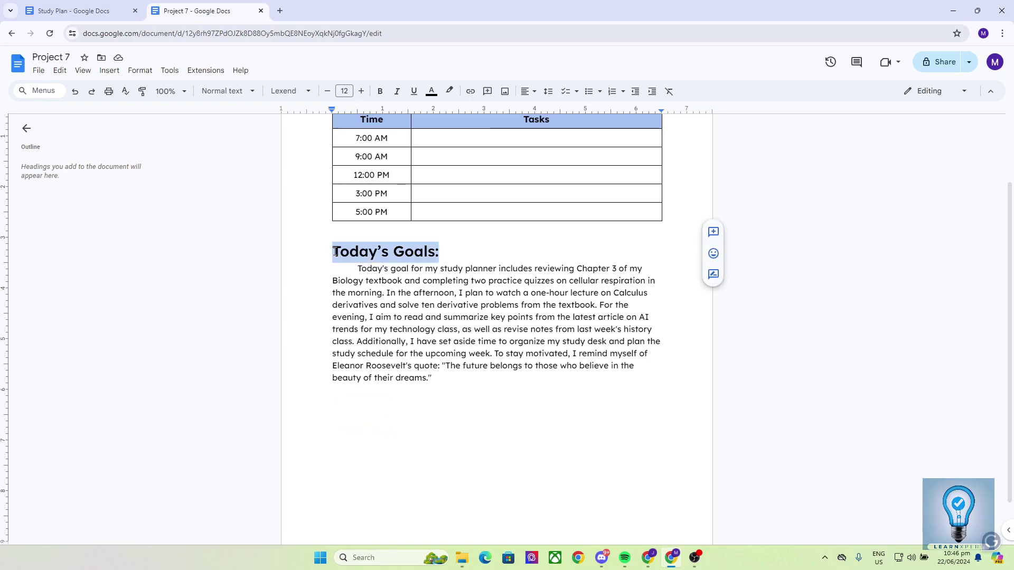
click(419, 306)
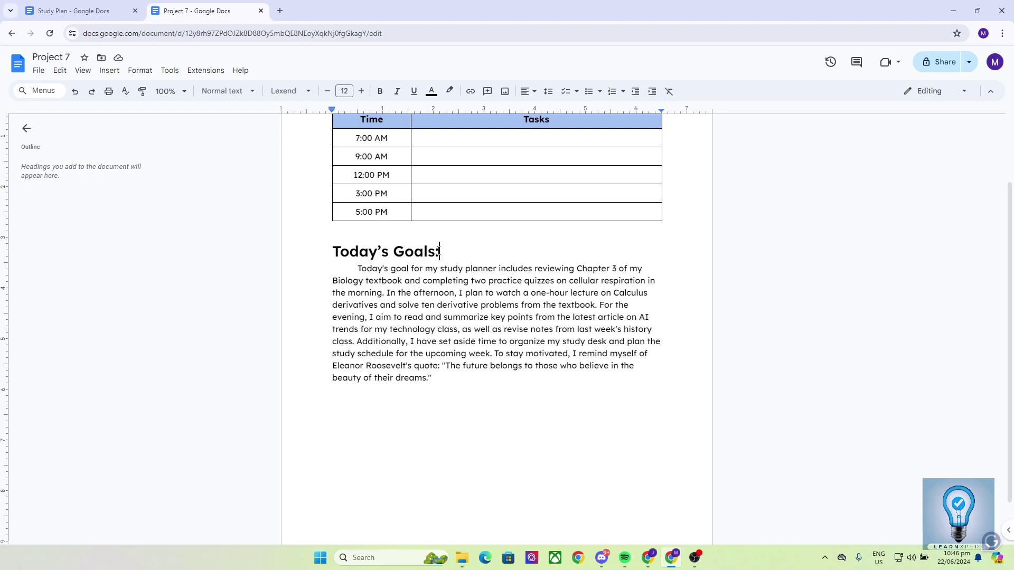
drag(439, 252, 337, 251)
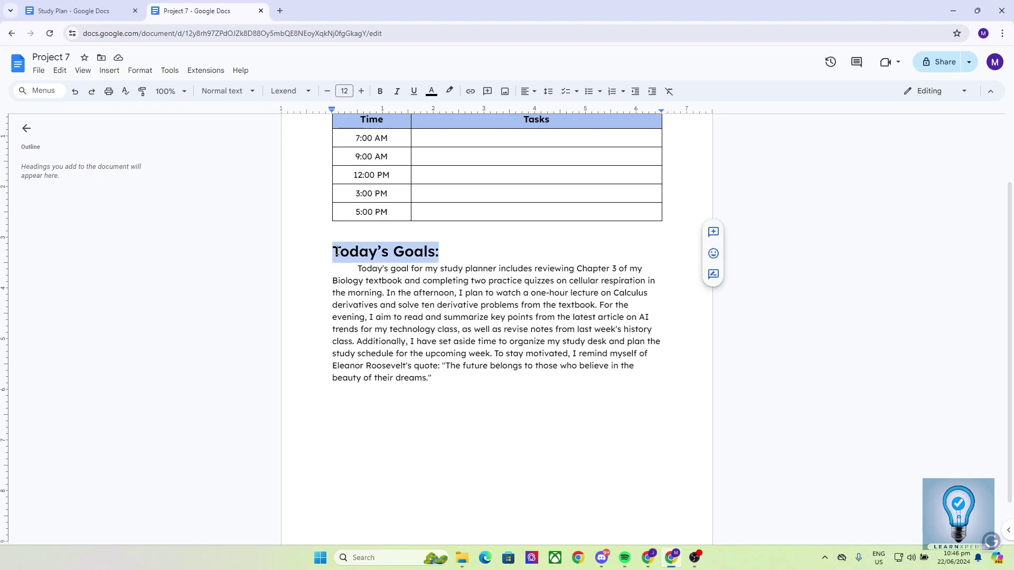
click(449, 91)
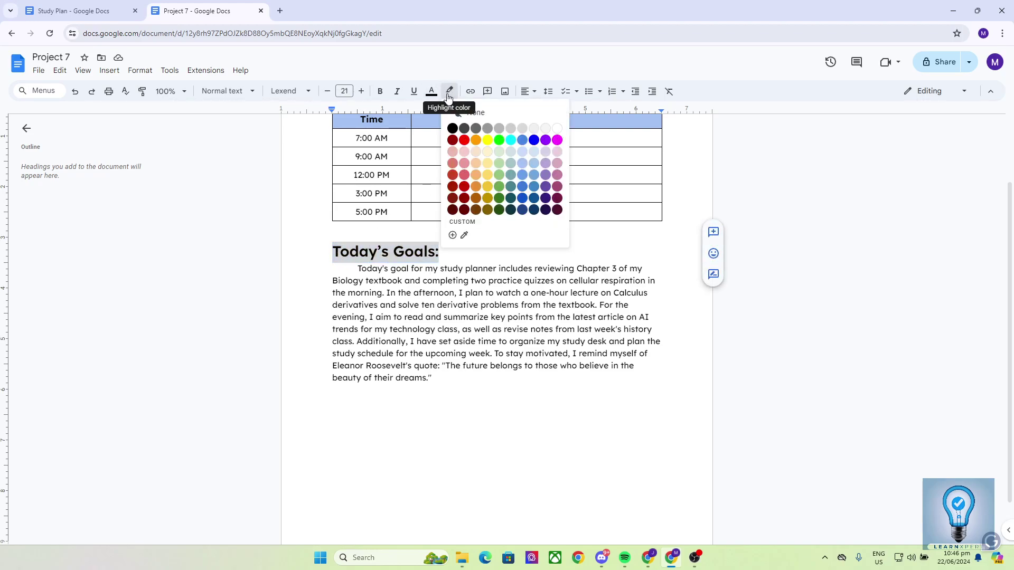
click(516, 168)
Step: Copy the highlighted To Do's: heading from the Study Plan sample into Project 7 beneath the goals paragraph, followed by a new line
click(464, 305)
key(Return)
key(BackSpace)
click(113, 15)
scroll(554, 347, down, 3)
drag(553, 345, 334, 234)
click(392, 232)
key(ctrl+c)
click(201, 11)
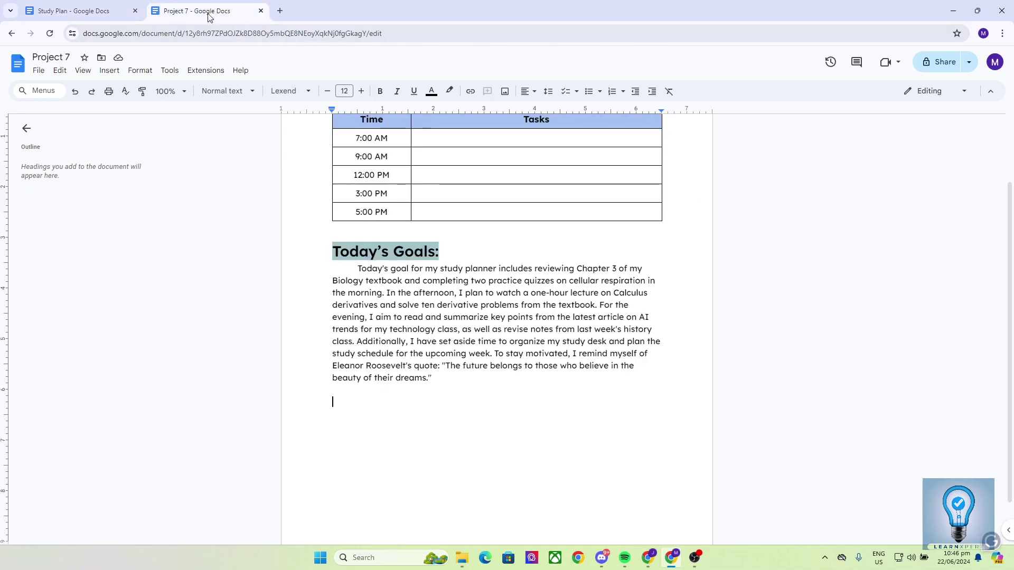
key(ctrl+v)
key(Return)
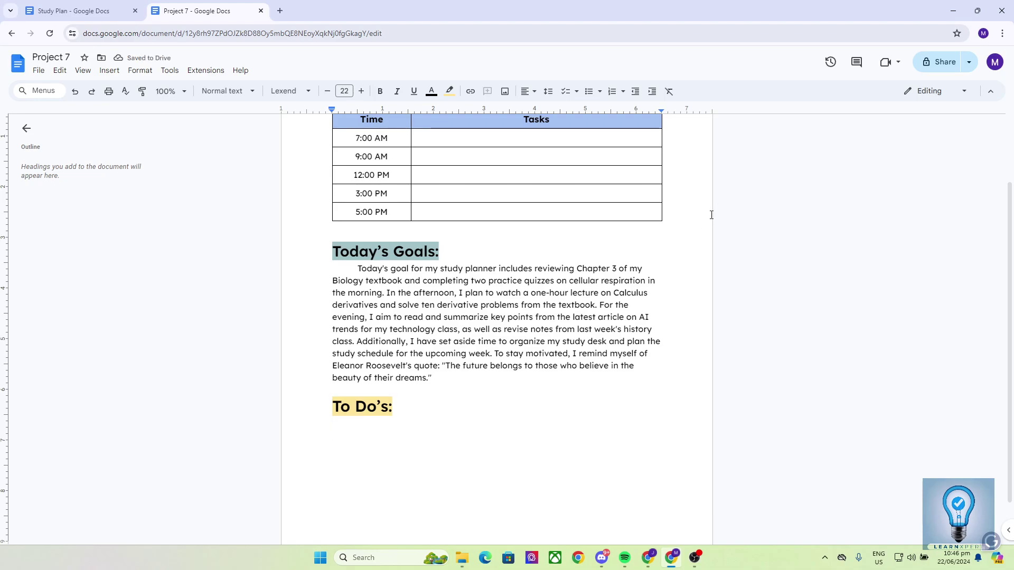
Step: Set the line beneath the To Do's: heading to 14 pt without highlight, and start a bulleted list with round bullets there
scroll(527, 249, down, 1)
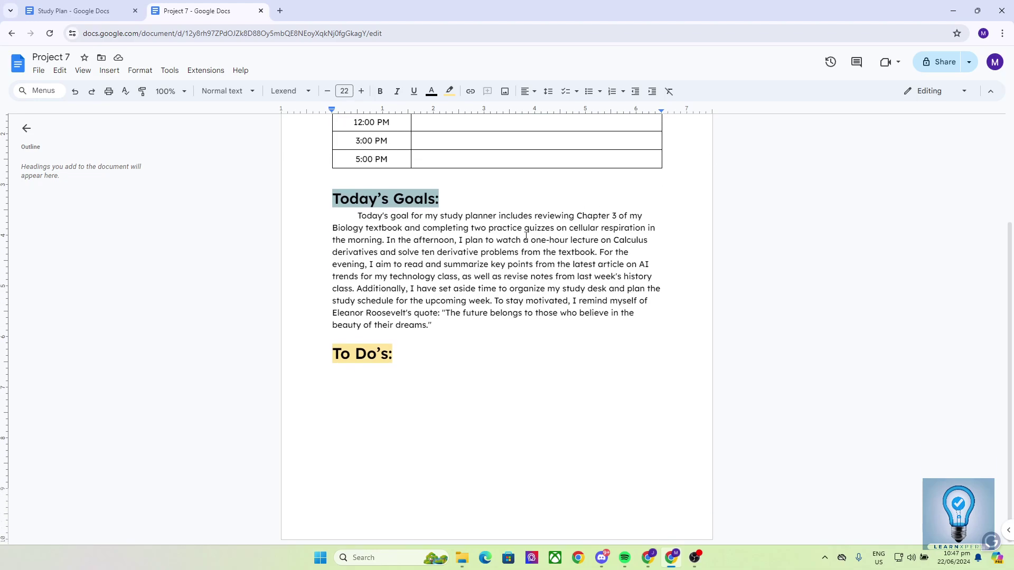
click(590, 92)
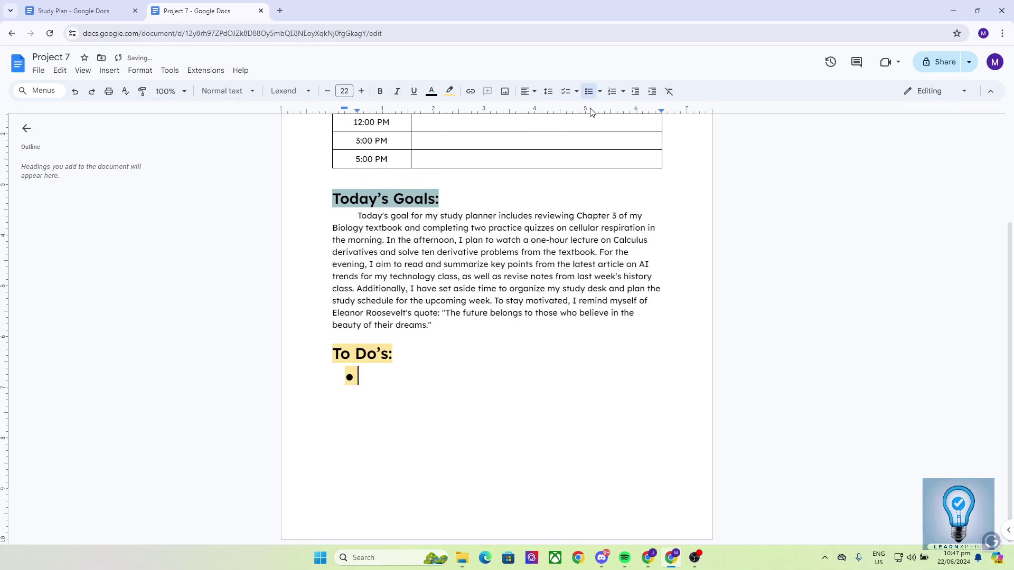
click(589, 92)
double_click(324, 93)
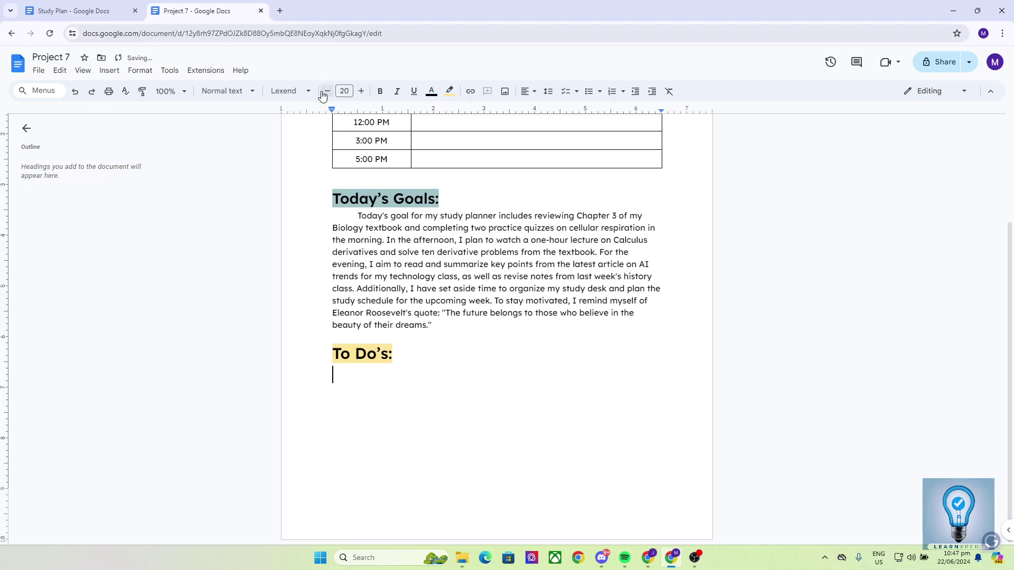
triple_click(323, 94)
click(449, 93)
click(601, 92)
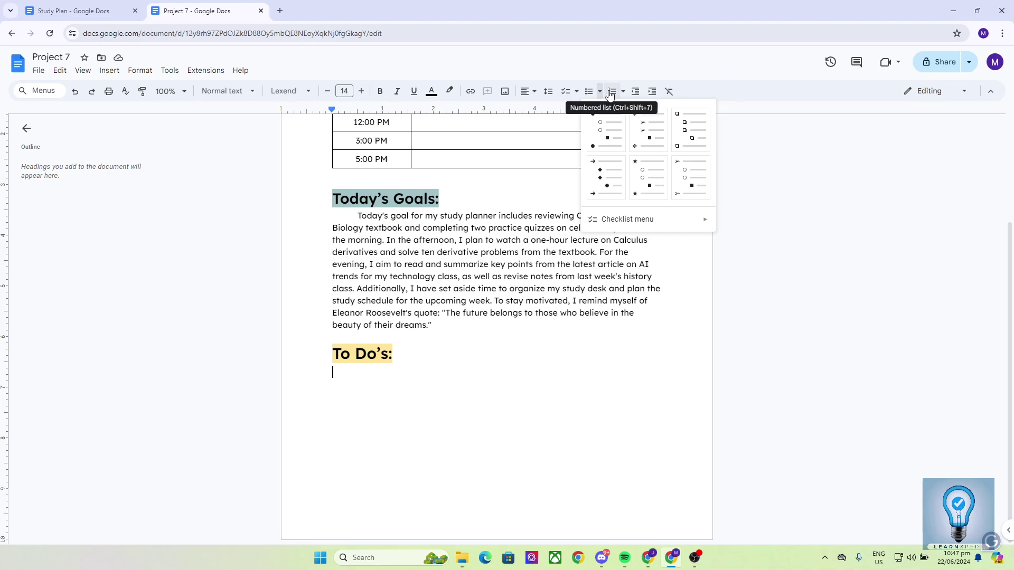
click(605, 132)
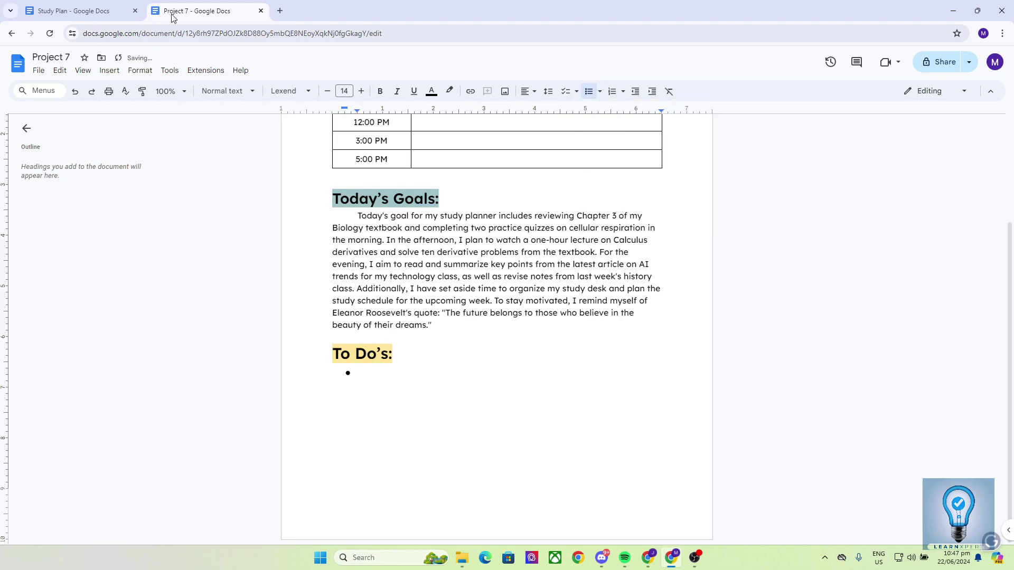
Step: Copy all the bulleted to-do items from the Study Plan sample and return to Project 7
key(ctrl+Tab)
drag(557, 349, 352, 254)
click(481, 275)
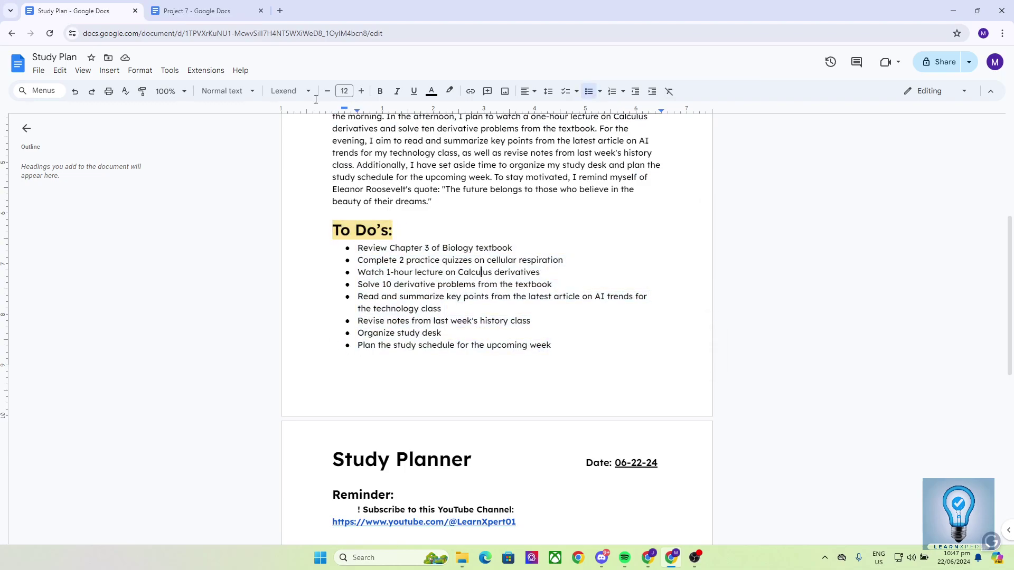
click(201, 10)
Step: Try the bulleted list with four filler items beneath To Do's:, and delete the items and the bullet
text(asdawdasdawd)
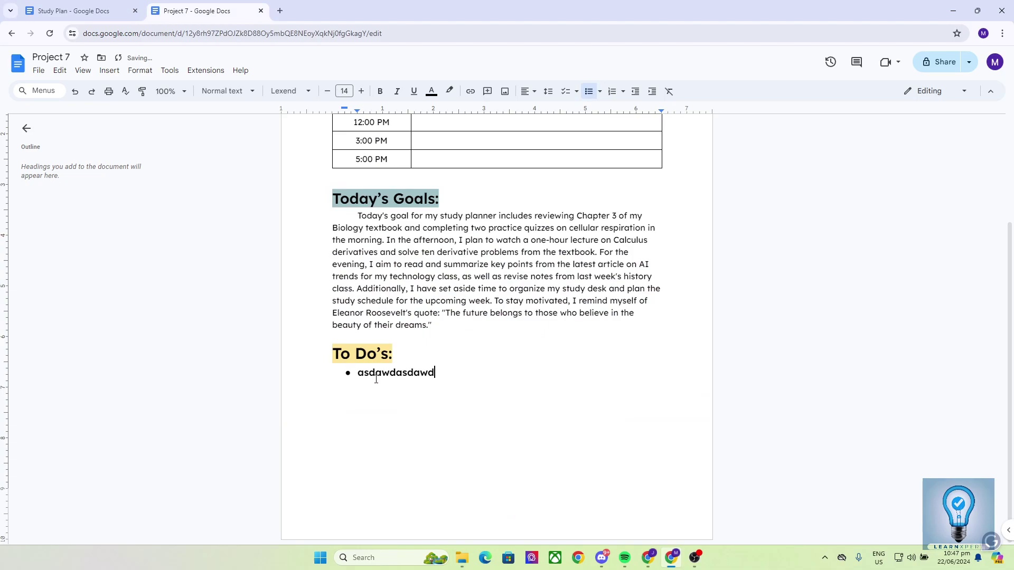
key(Return)
text(wadaswdasdawd)
key(Return)
text(sdfawdasdaw)
key(Return)
text(sfawfdasd)
key(Return)
drag(411, 449, 332, 372)
key(BackSpace)
key(BackSpace)
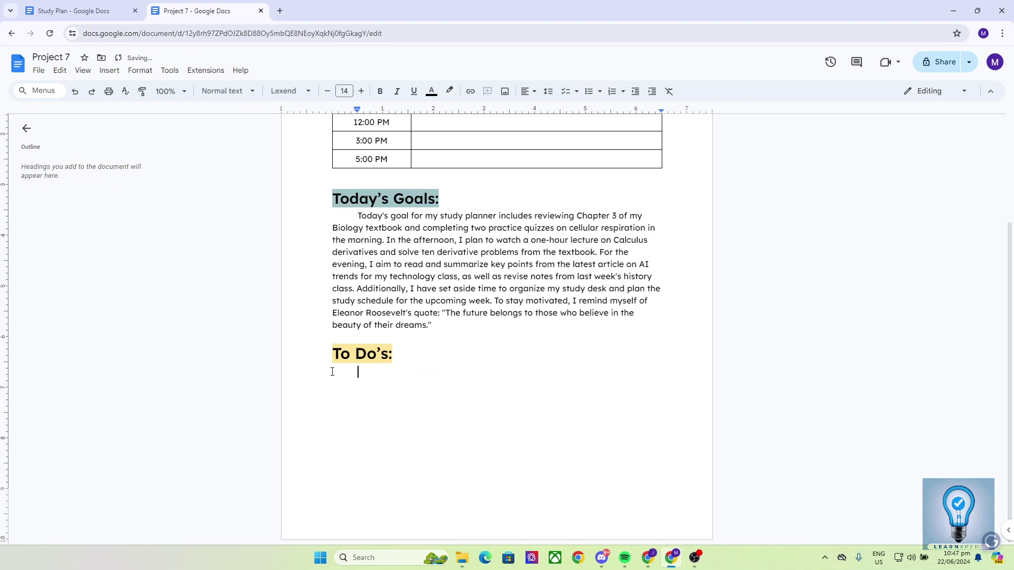
key(BackSpace)
Step: Try a checklist with three filler items beneath To Do's:, and mark every item as checked
click(562, 94)
text(awdasdawdasdw)
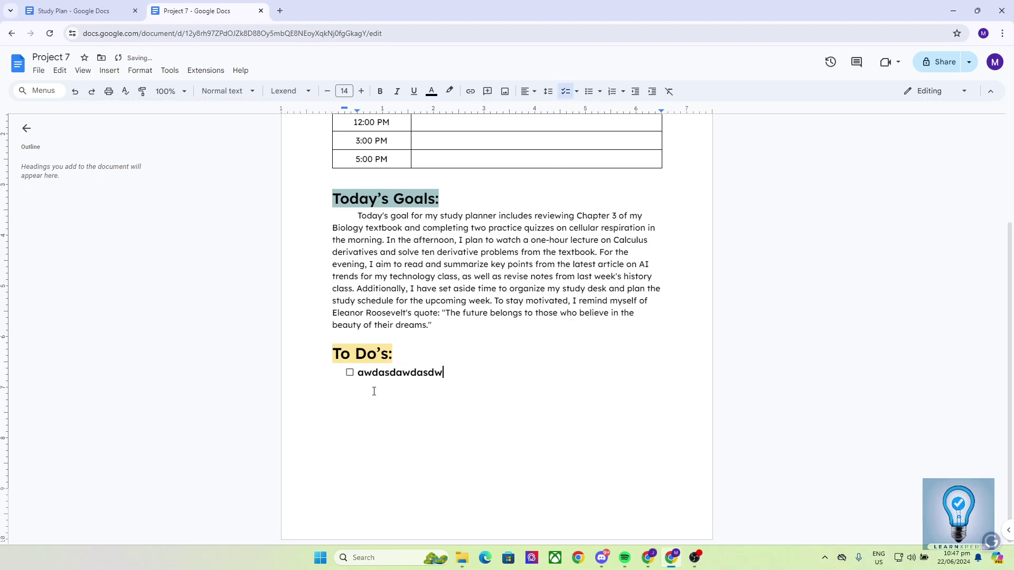
key(Return)
text(sdawasga)
key(Return)
text(awdasgwa)
click(350, 373)
click(350, 387)
click(351, 402)
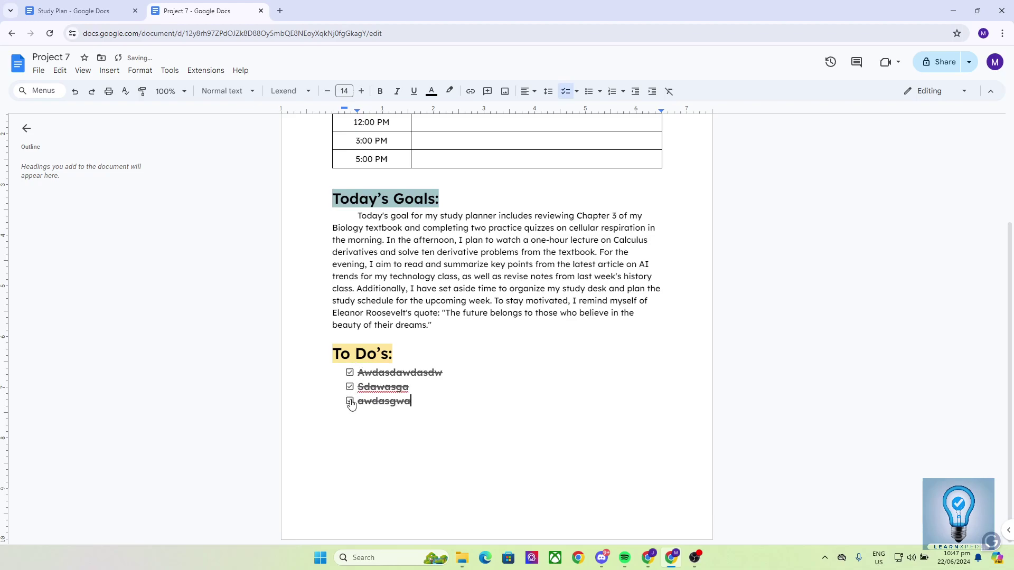
Step: Undo the checked boxes, the filler items and the checklist beneath the To Do's: heading
key(ctrl+z)
key(ctrl+z)
key(ctrl+z)
key(ctrl+z)
key(ctrl+z)
key(ctrl+z)
key(ctrl+z)
key(ctrl+z)
key(ctrl+z)
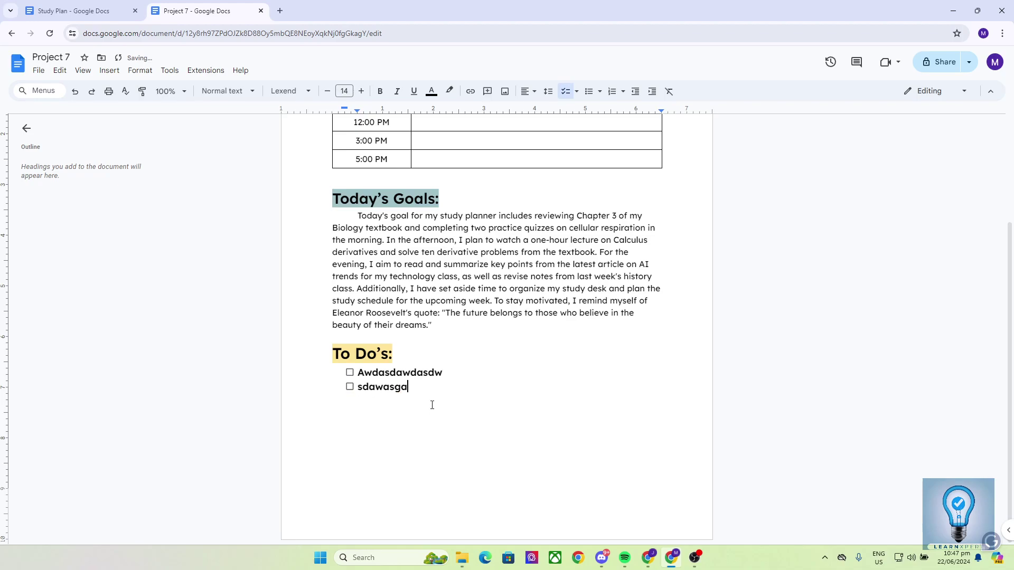
key(ctrl+z)
key(ctrl+z)
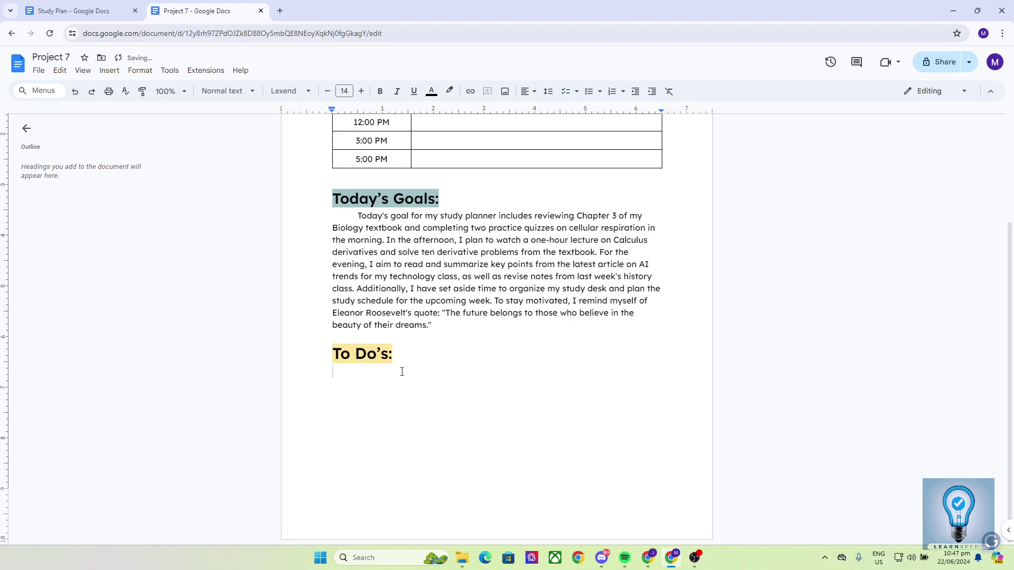
Step: Try a numbered list with several short filler items beneath the To Do's: heading
click(612, 92)
text(asdawdasdaw)
key(Return)
text(sdawdasd)
key(Return)
text(awdasd)
key(Return)
text(awda)
key(Return)
text(sdaw)
key(Return)
text(dasd)
key(Return)
text(aw)
Step: Undo the latest numbered entries and delete the remaining filler list beneath To Do's:
key(ctrl+z)
key(ctrl+z)
key(ctrl+z)
key(ctrl+z)
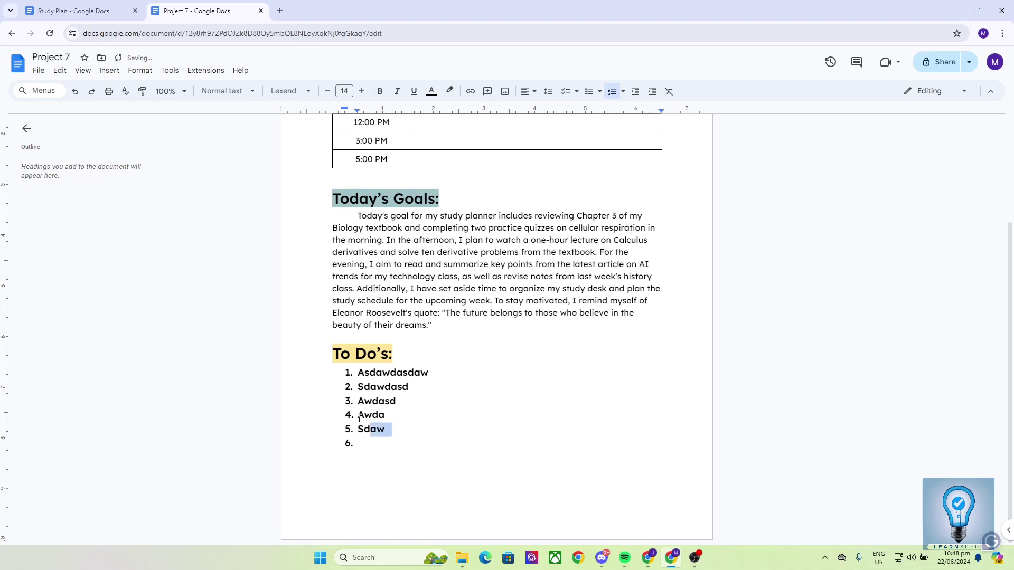
drag(358, 372, 479, 433)
key(BackSpace)
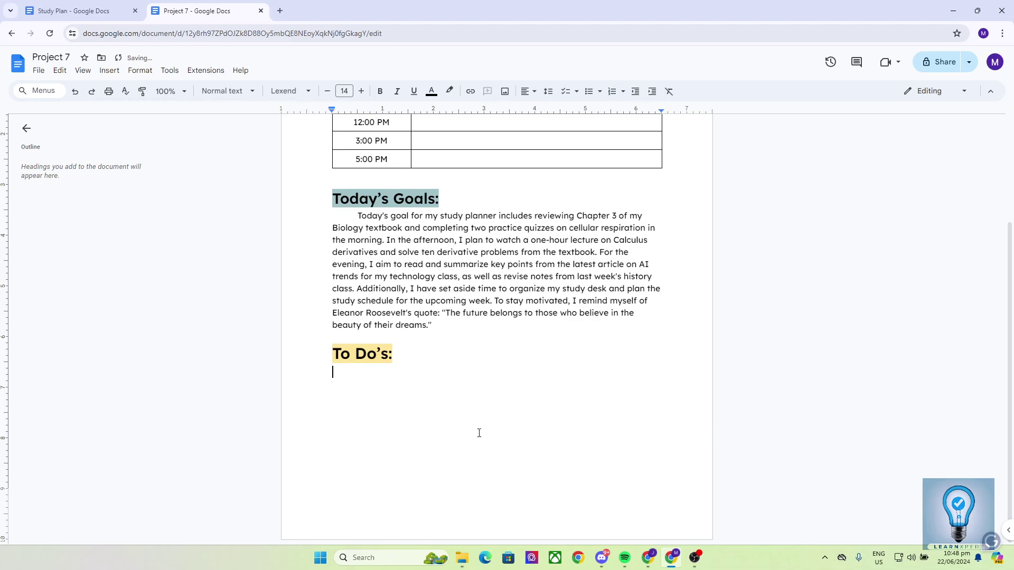
Step: Paste the copied to-do items beneath the To Do's: heading, and check the Reminder page of the Study Plan sample
key(ctrl+v)
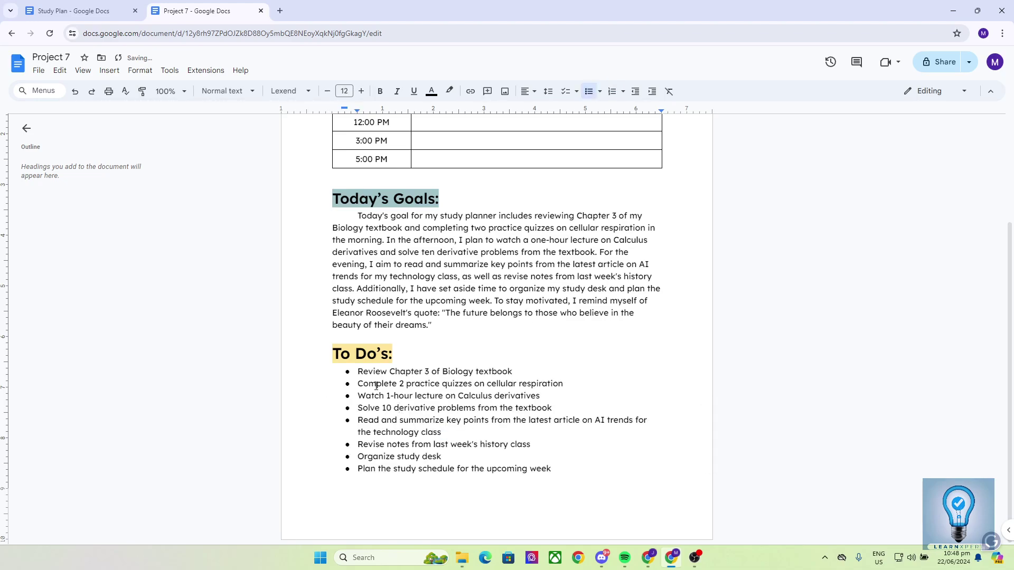
click(99, 20)
scroll(423, 310, down, 2)
click(393, 399)
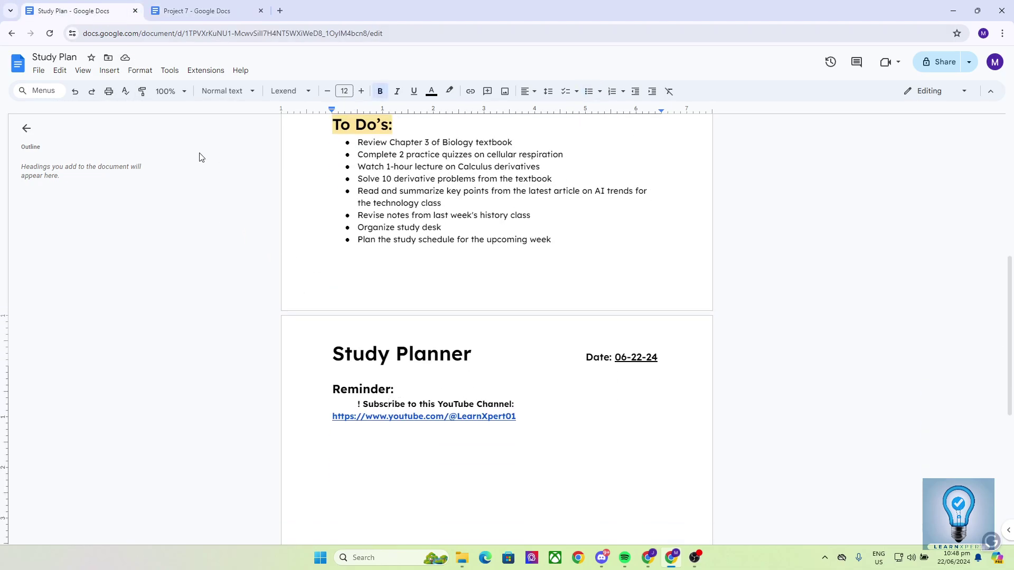
click(185, 11)
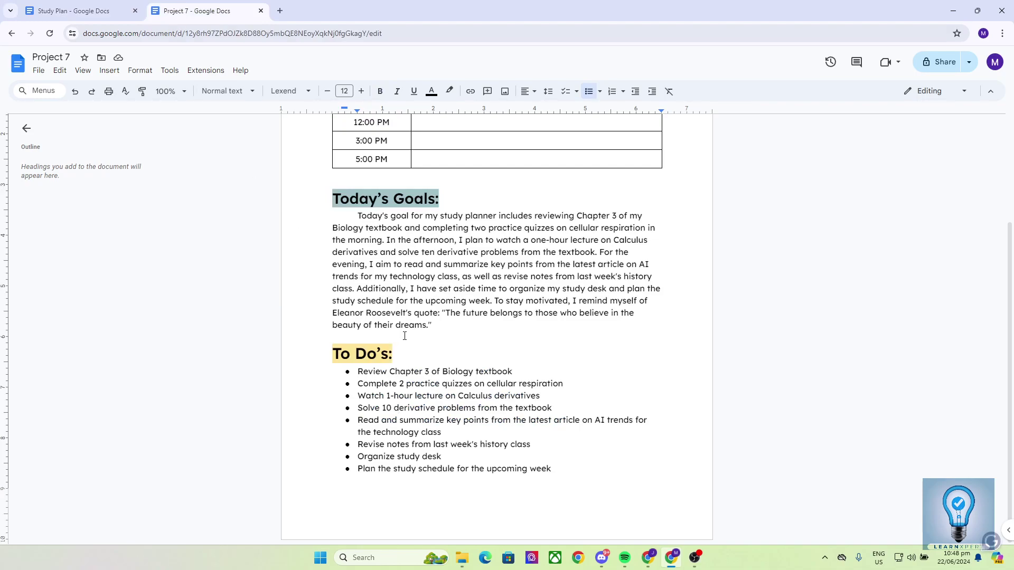
Step: Add empty lines after the last to-do item in Project 7 so that the document continues on a second page
double_click(635, 463)
double_click(606, 472)
click(607, 473)
key(Return)
key(Return)
key(Return)
scroll(607, 477, down, 5)
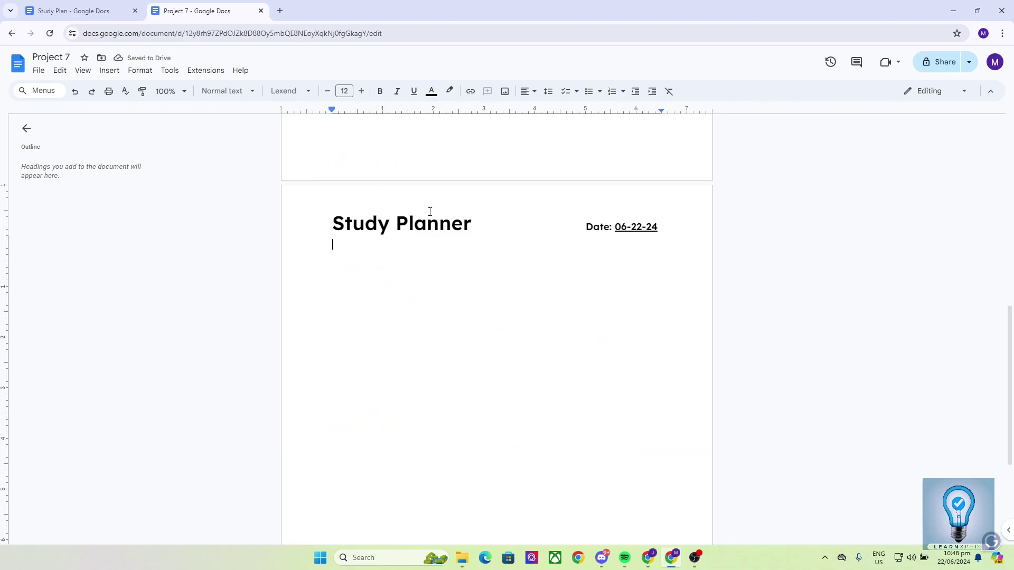
Step: Edit the second page's footer and open its page number settings
scroll(429, 212, down, 4)
double_click(416, 521)
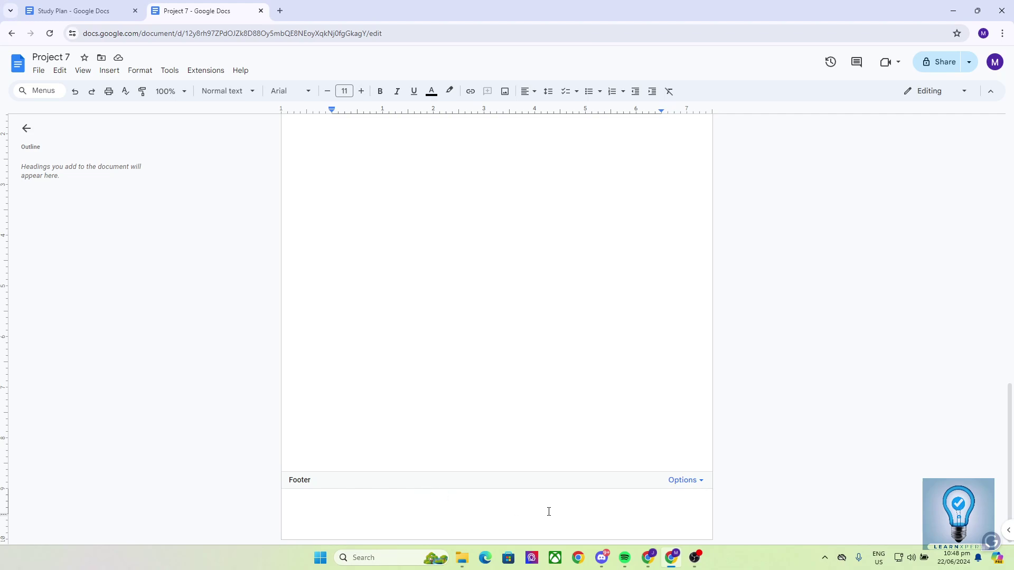
click(687, 485)
click(709, 444)
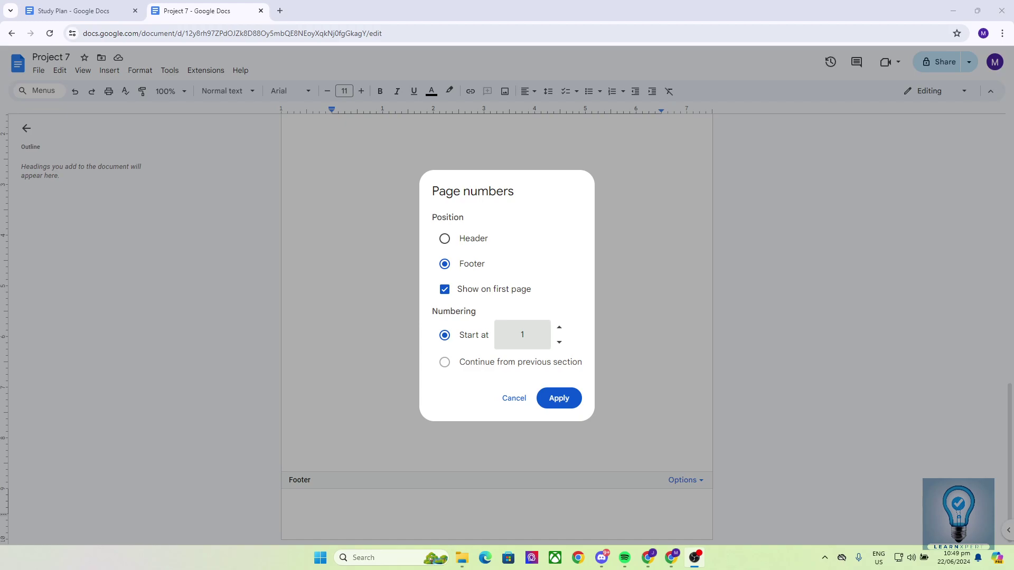
Step: Try higher starting page numbers in the numbering settings, and bring the start value back to 1
click(559, 328)
click(559, 328)
click(560, 328)
click(559, 328)
click(559, 328)
click(559, 343)
click(560, 342)
click(559, 342)
click(559, 343)
click(559, 343)
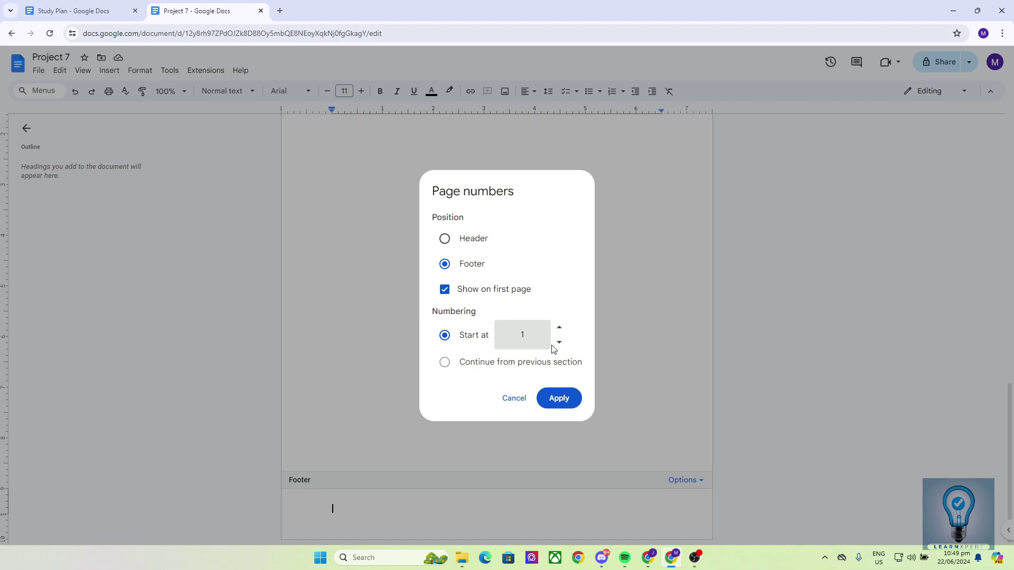
Step: Apply page numbers in the footer, shown on the first page and starting at 1
click(556, 399)
scroll(553, 383, down, 5)
scroll(552, 378, up, 1)
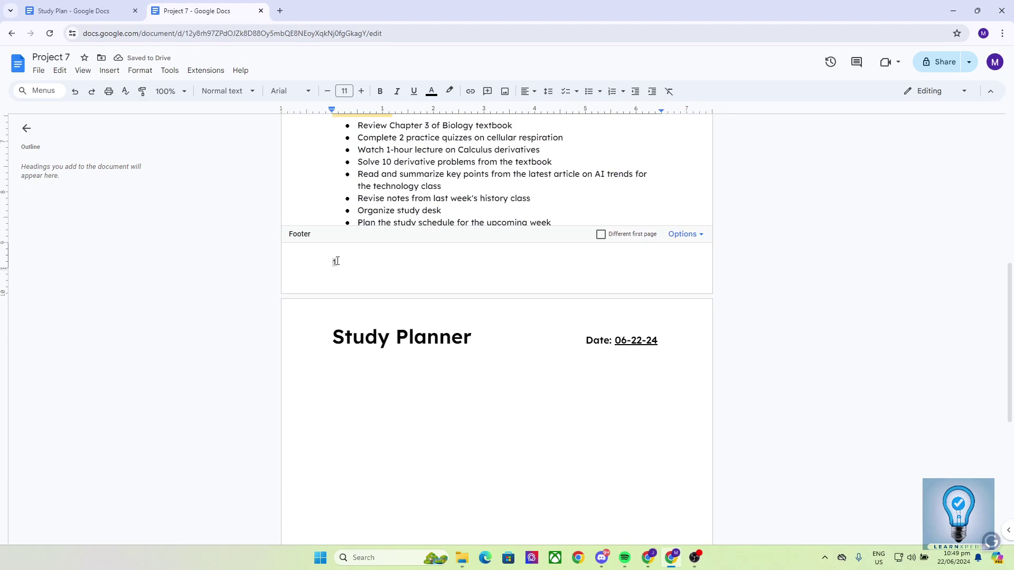
Step: Center the page number in the first page's footer and return to the document body
double_click(342, 264)
click(532, 93)
click(524, 93)
click(533, 93)
click(543, 109)
click(530, 93)
click(558, 110)
click(531, 94)
click(543, 110)
click(771, 231)
double_click(520, 263)
click(769, 234)
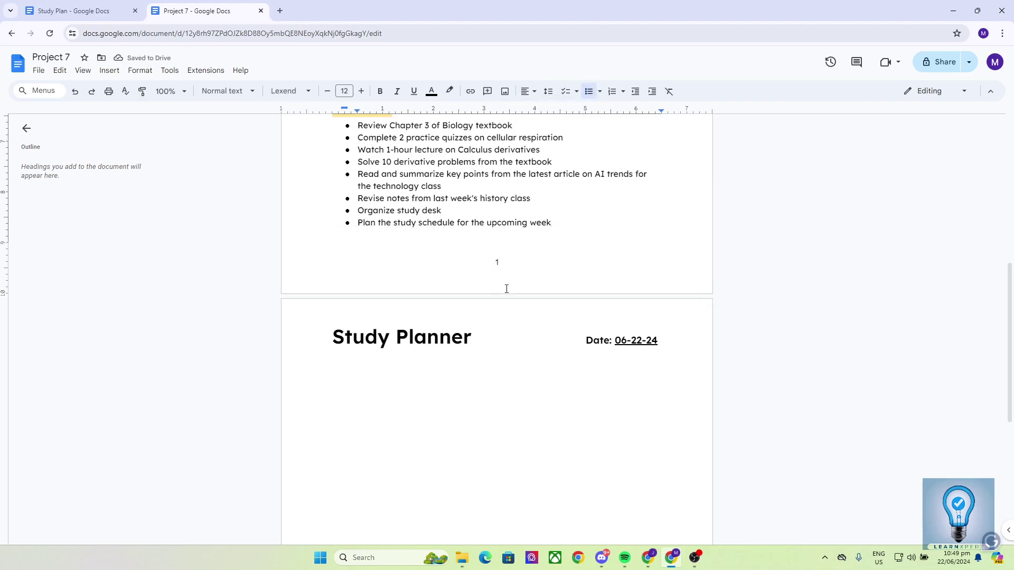
Step: Copy the sample's "Reminder:" heading and "! Subscribe to this YouTube Channel:" line onto the second page of Project 7
scroll(511, 293, down, 5)
click(419, 177)
scroll(418, 175, up, 1)
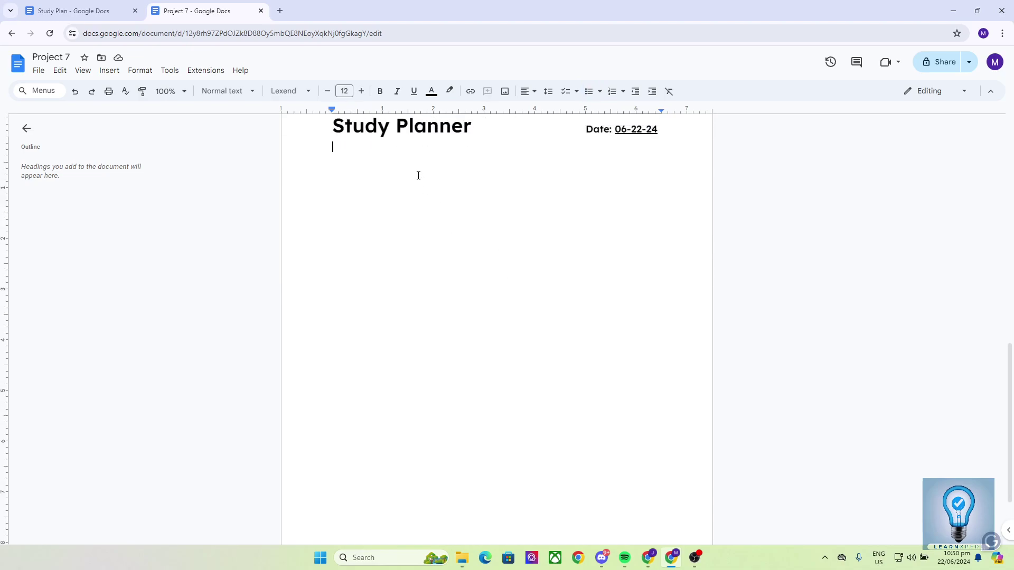
click(80, 11)
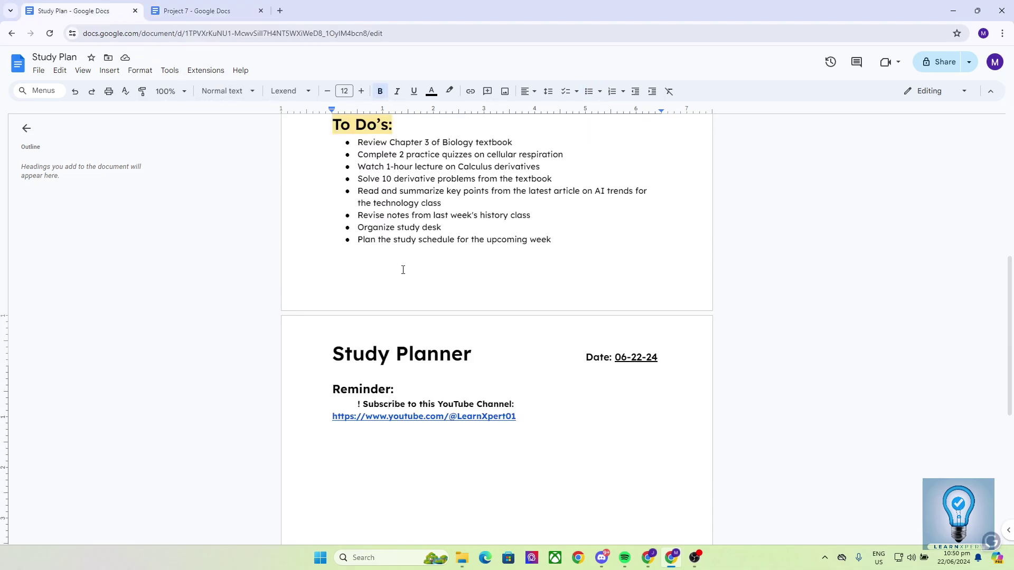
scroll(403, 267, down, 3)
drag(341, 221, 512, 247)
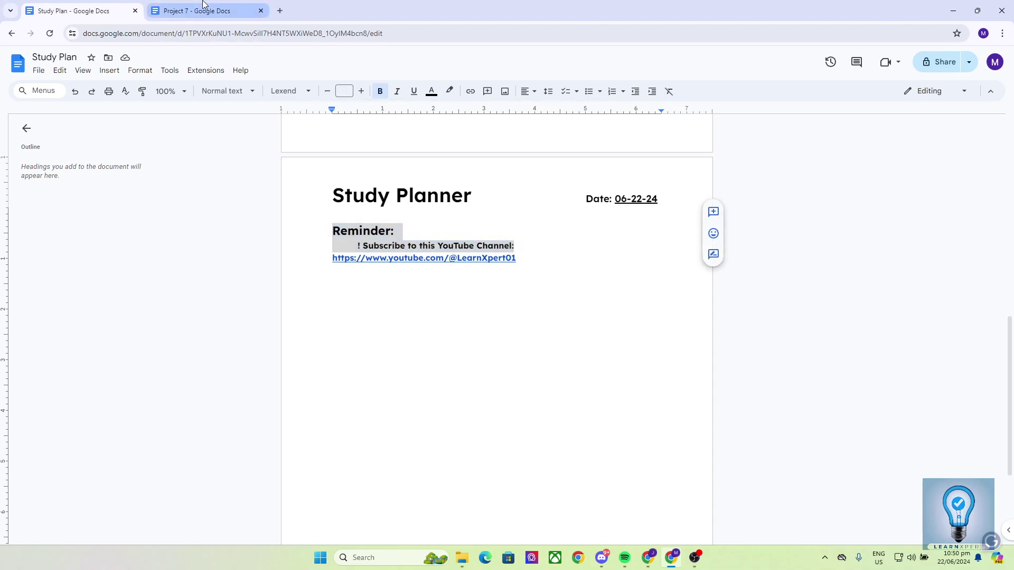
click(222, 11)
text(Reminder: ! Subscribe to this YouTube Channel:)
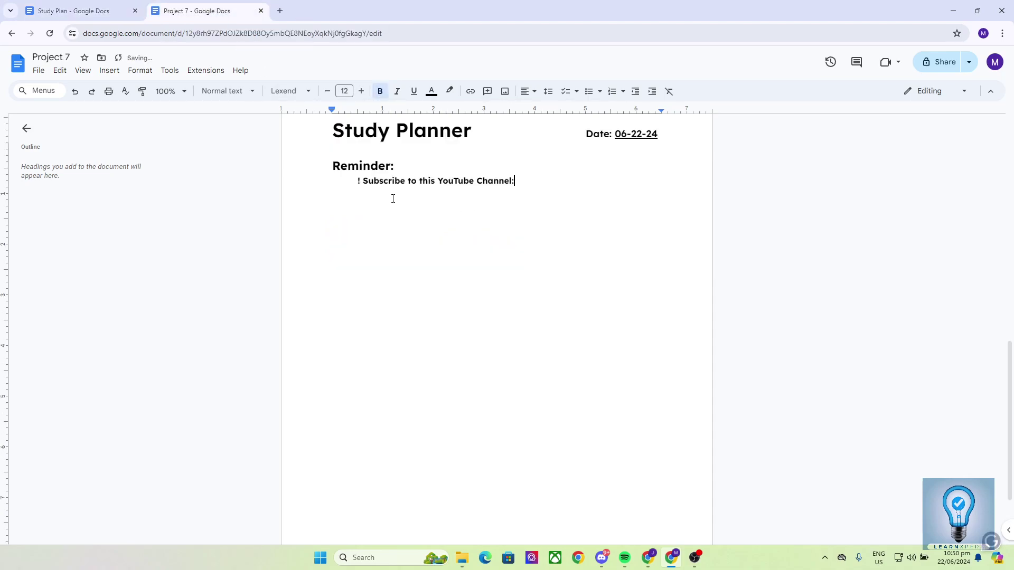
click(80, 11)
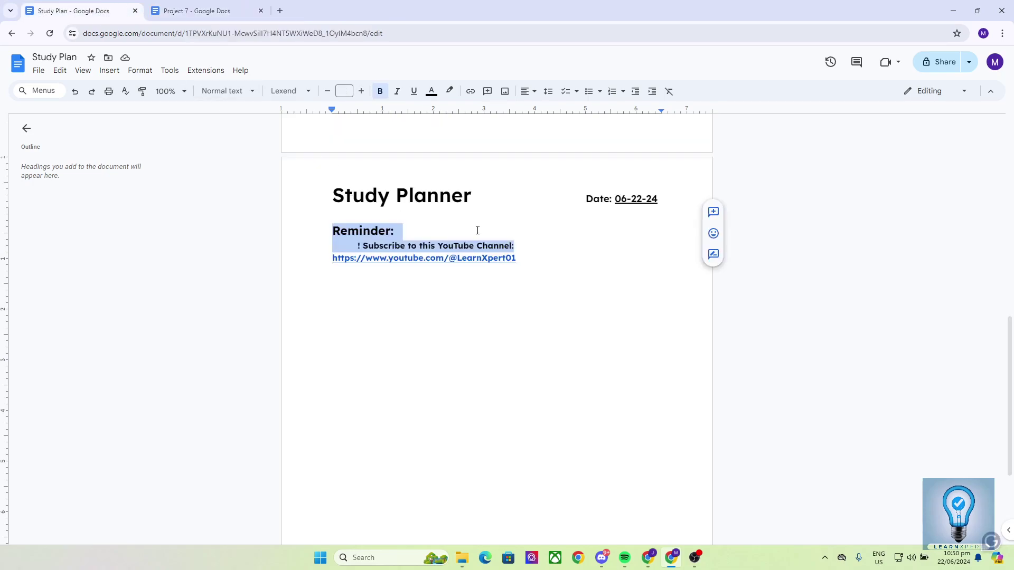
drag(518, 263, 324, 265)
key(ctrl+c)
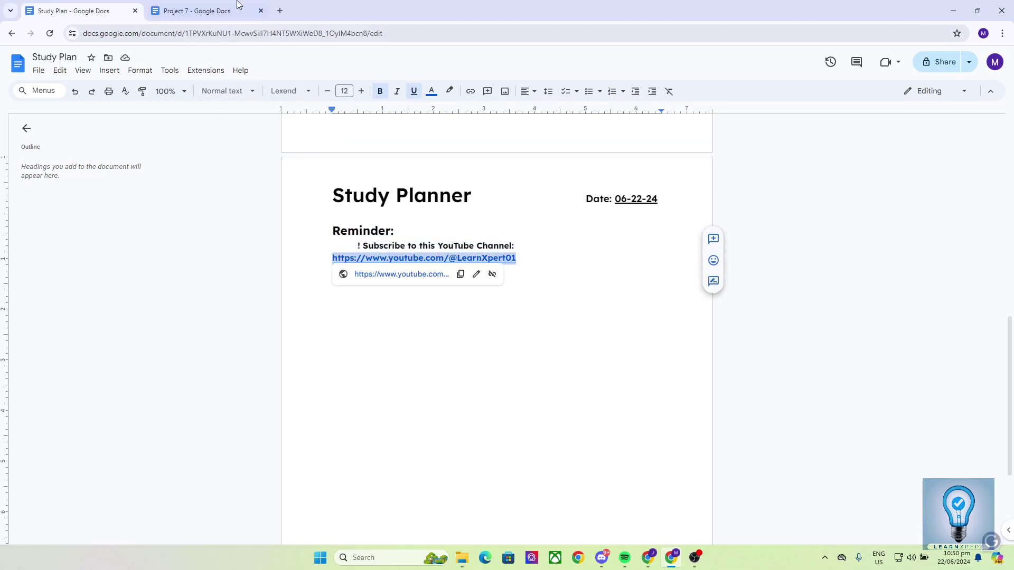
click(248, 6)
key(ctrl+shift+v)
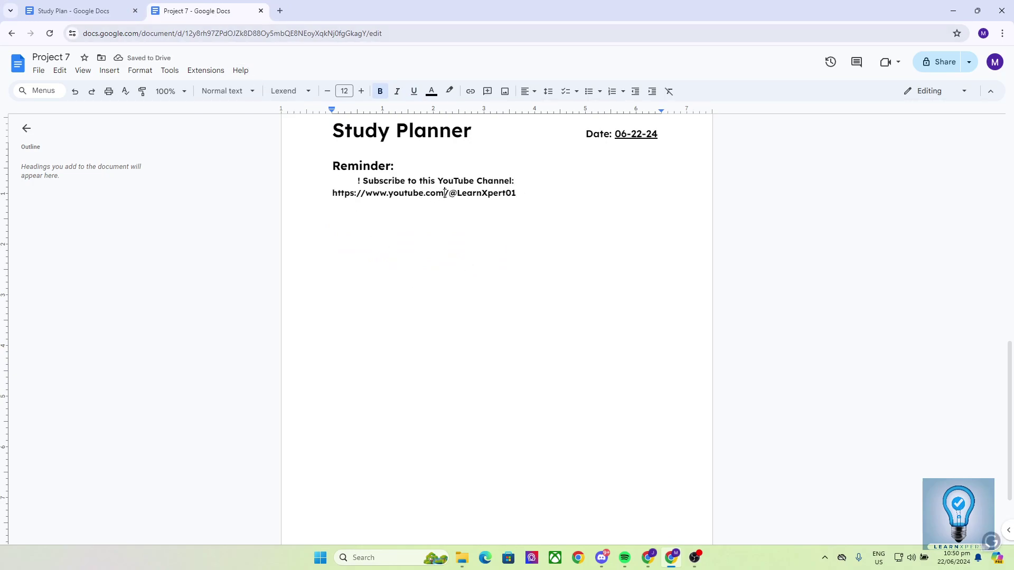
Step: Open the sample's channel link to check where it leads, close the YouTube page and return to Project 7
click(78, 9)
click(414, 257)
click(406, 276)
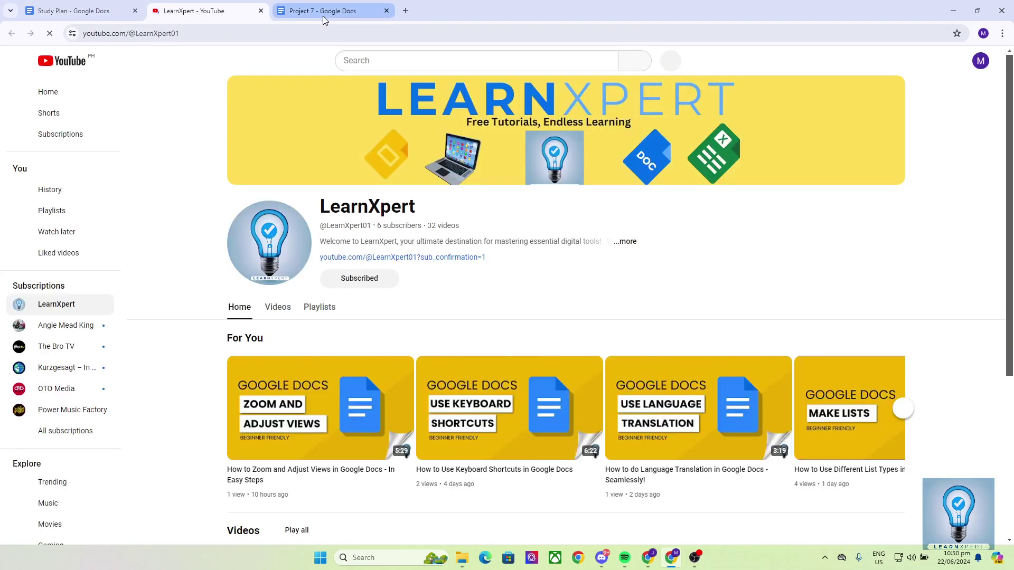
click(322, 12)
click(261, 12)
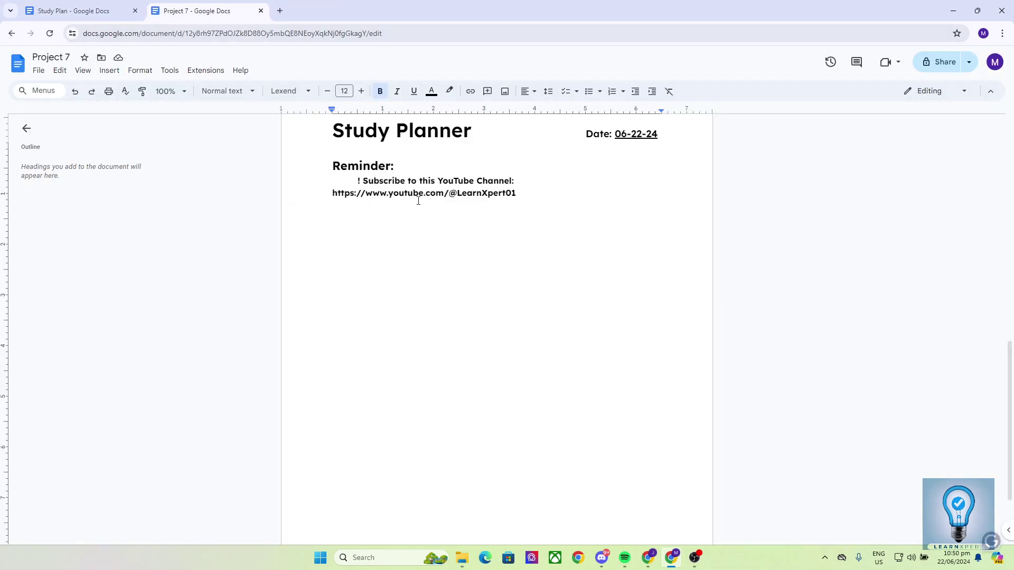
Step: Turn the pasted LearnXpert channel address under the Subscribe line into a hyperlink
drag(332, 194, 515, 196)
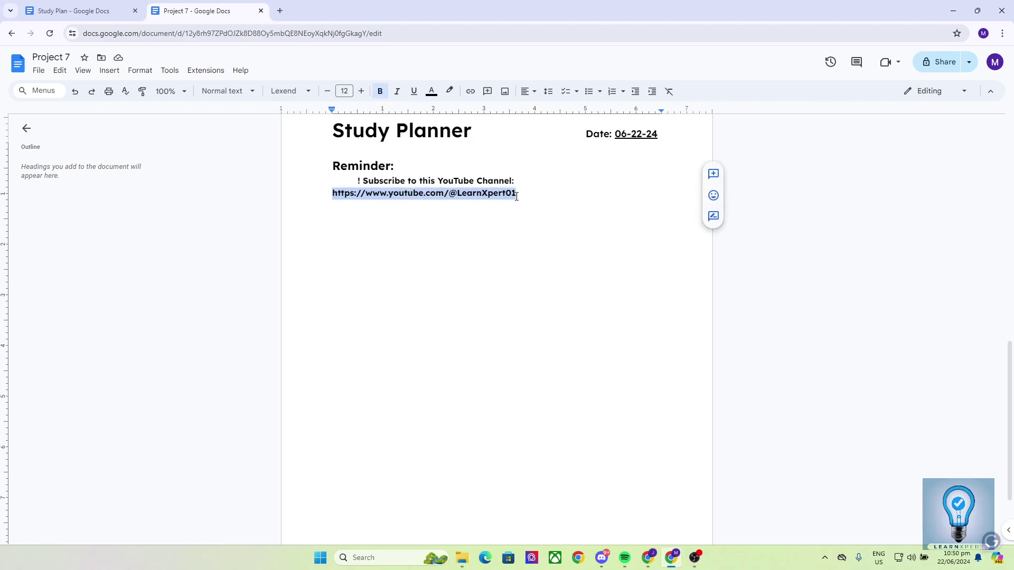
click(475, 93)
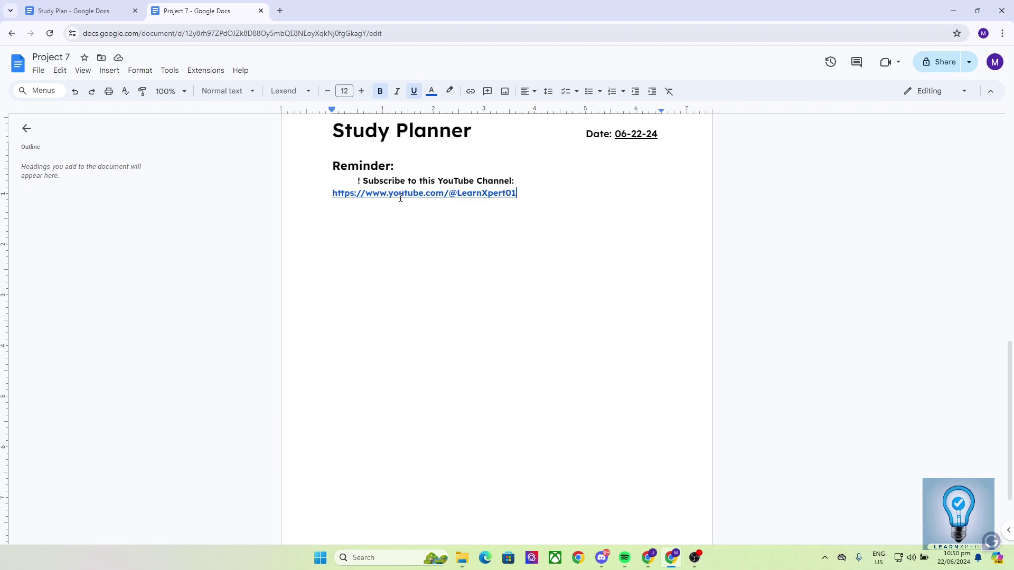
click(410, 178)
Step: Test the new channel hyperlink by opening it, and return to Project 7
drag(527, 196, 332, 193)
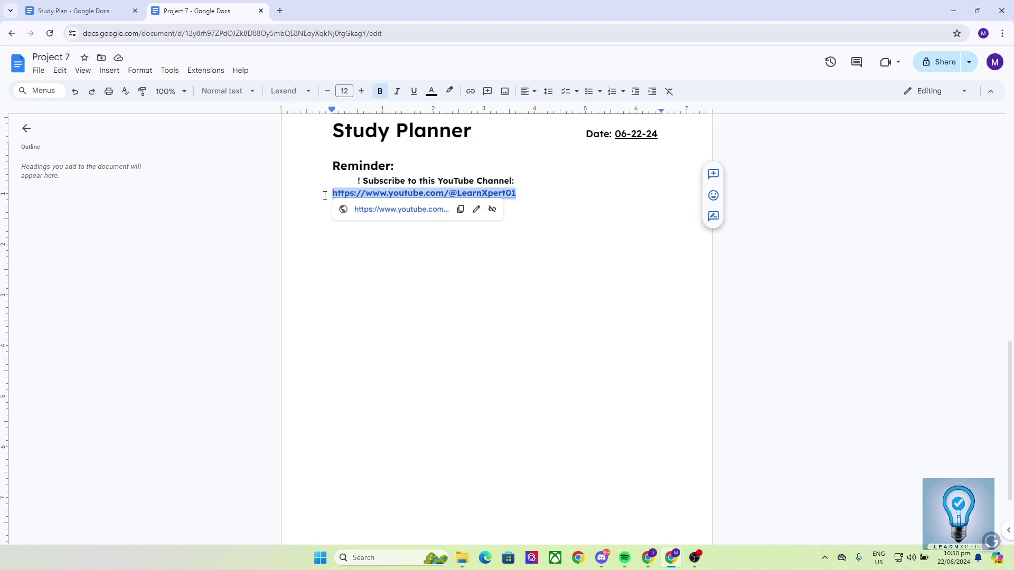
click(381, 193)
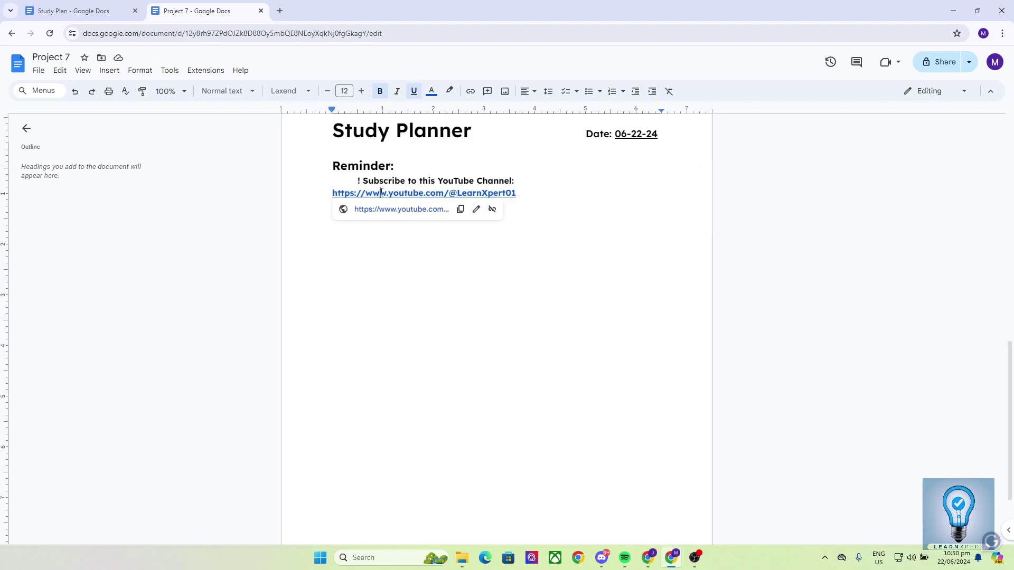
click(403, 209)
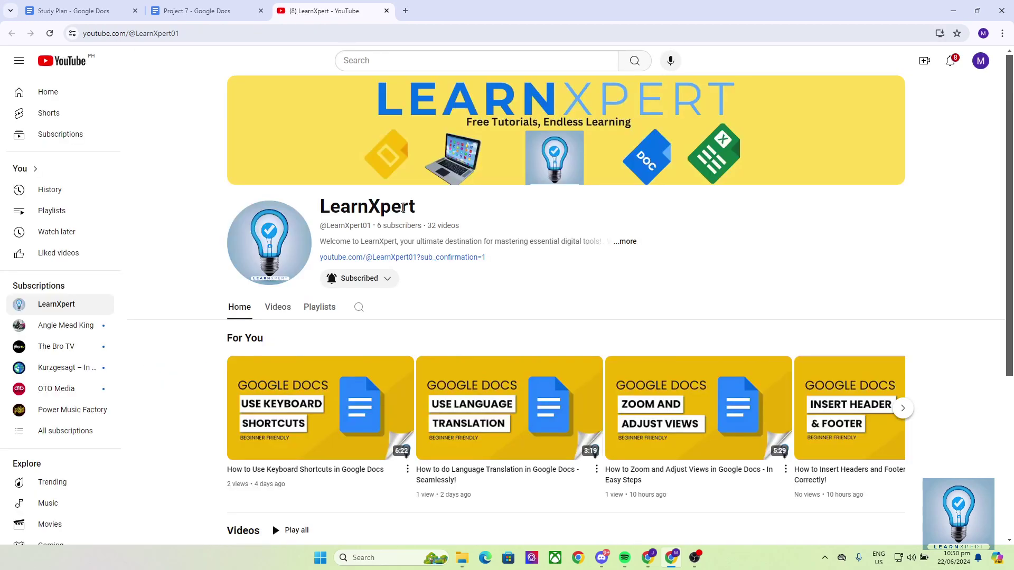
click(201, 11)
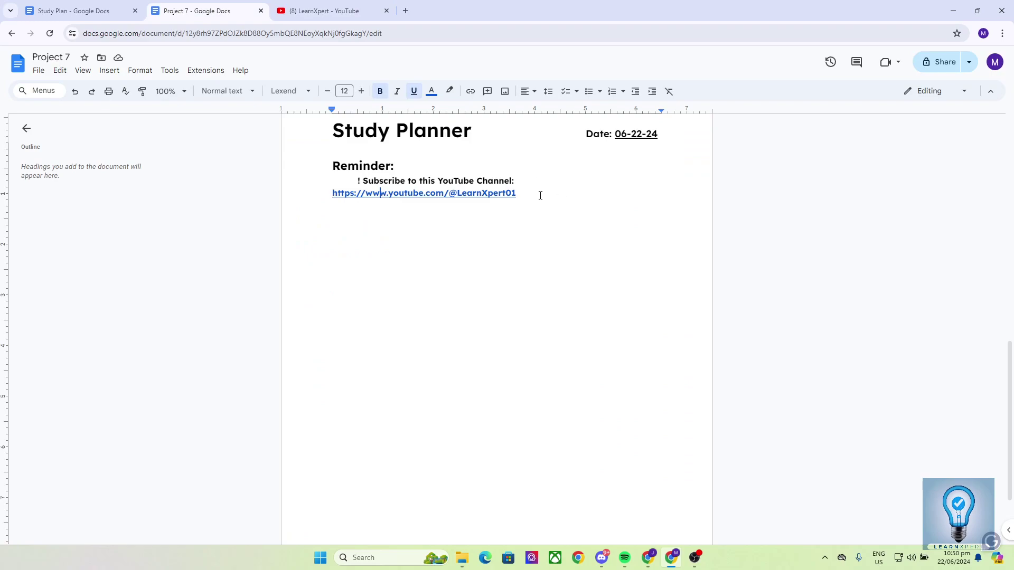
Step: Try a picture from a web image search for "dogs" below the channel link, and delete it again
key(Return)
click(111, 72)
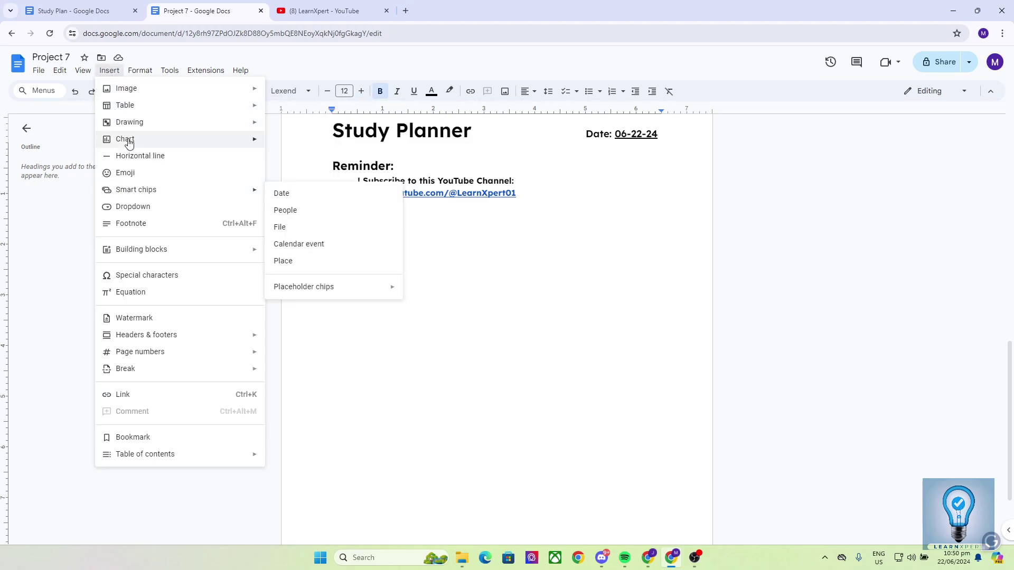
mouse_move(134, 93)
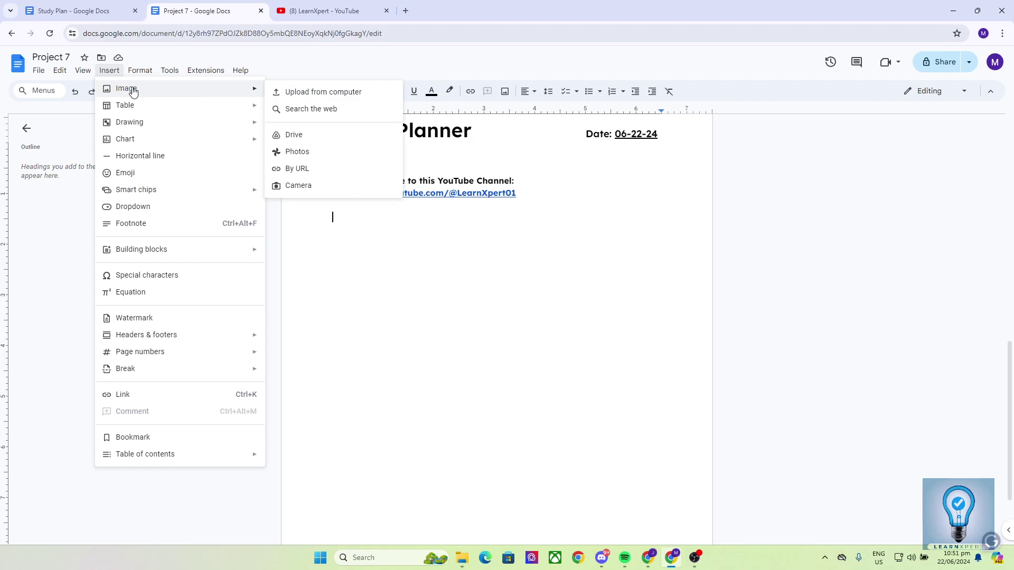
click(334, 109)
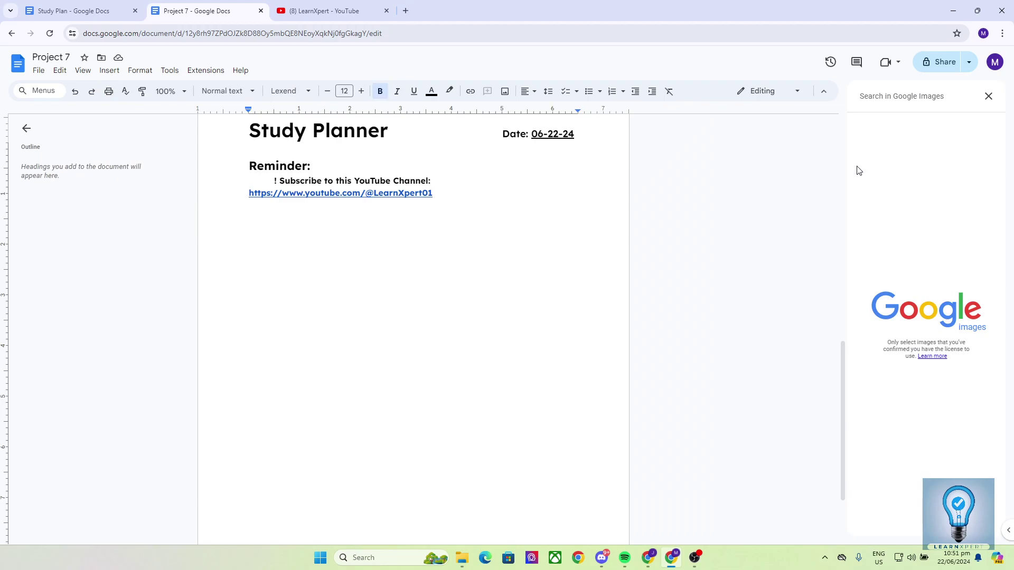
text(dogs)
key(Return)
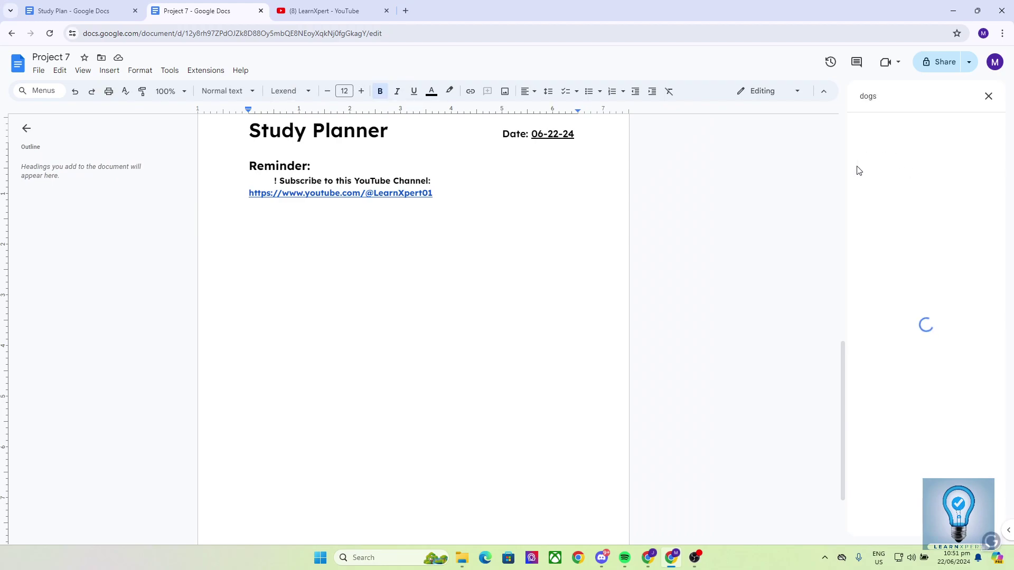
click(927, 220)
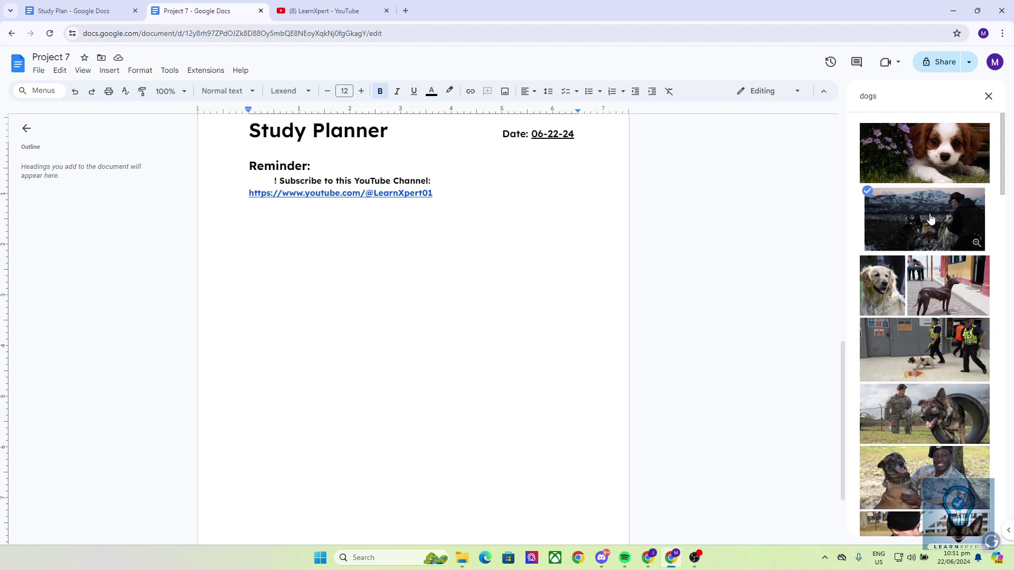
click(954, 525)
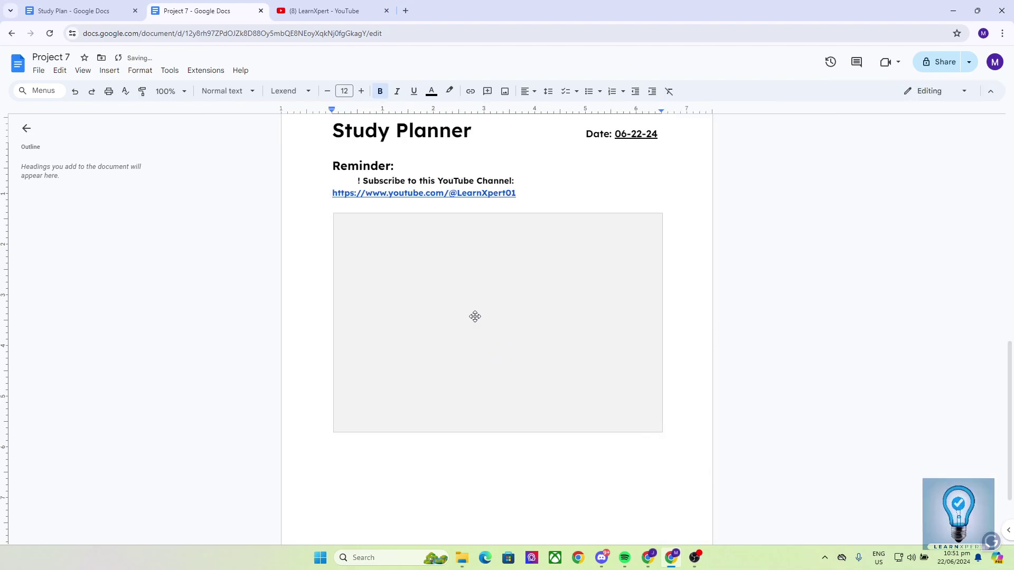
drag(663, 433, 530, 344)
key(Delete)
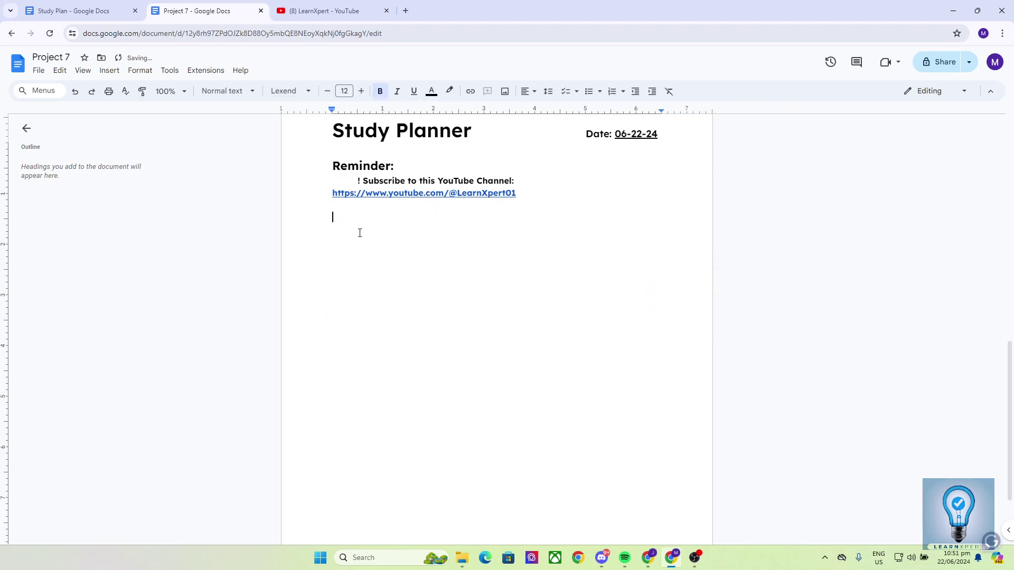
Step: Insert the "Sample Picture" PNG from the computer's Downloads folder below the channel link
click(110, 71)
mouse_move(113, 89)
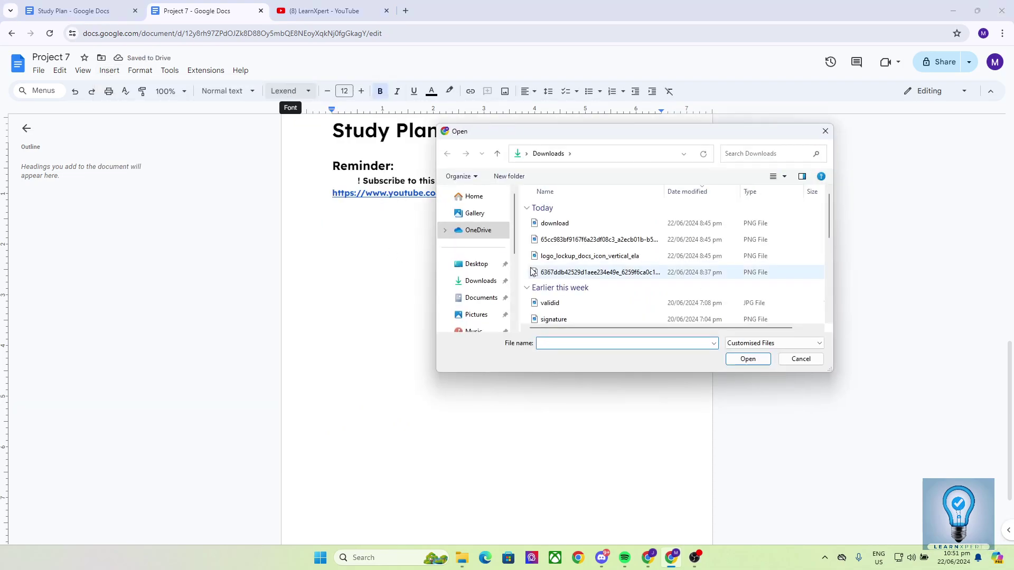
scroll(580, 256, down, 4)
scroll(585, 283, down, 2)
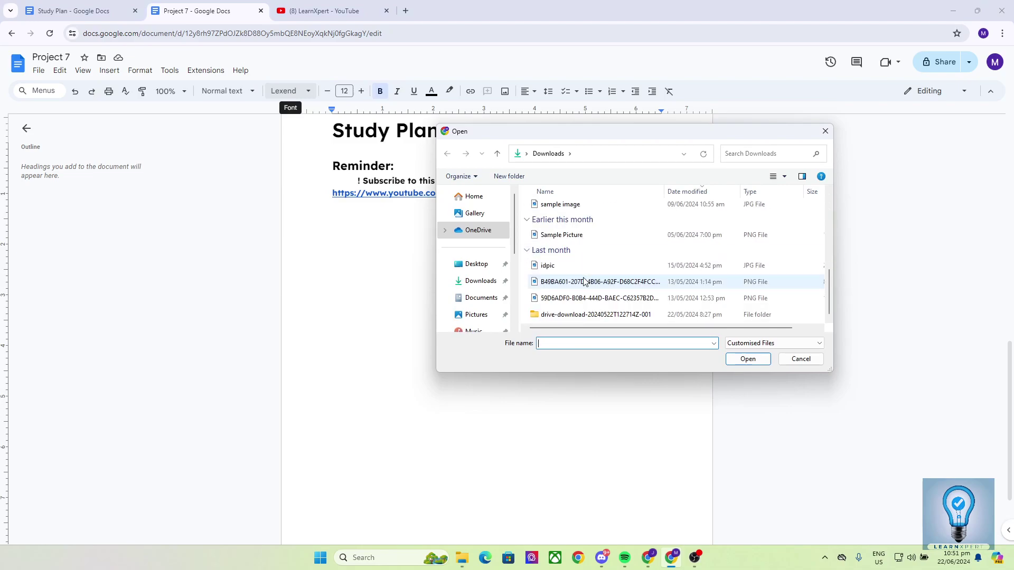
click(566, 236)
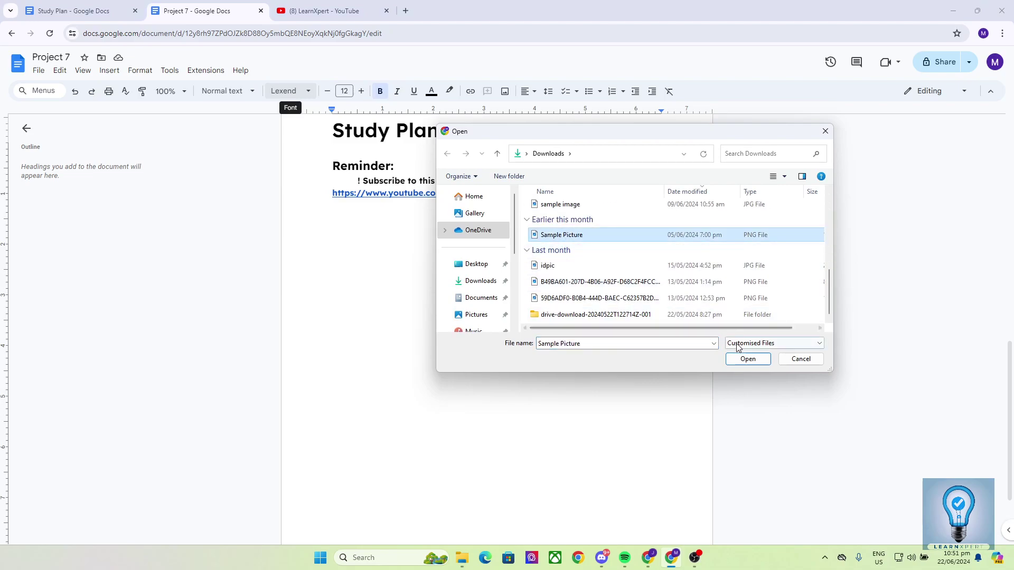
click(748, 359)
Step: Shrink the inserted LearnXpert logo proportionally to about 1.7 inches wide
drag(599, 482, 473, 352)
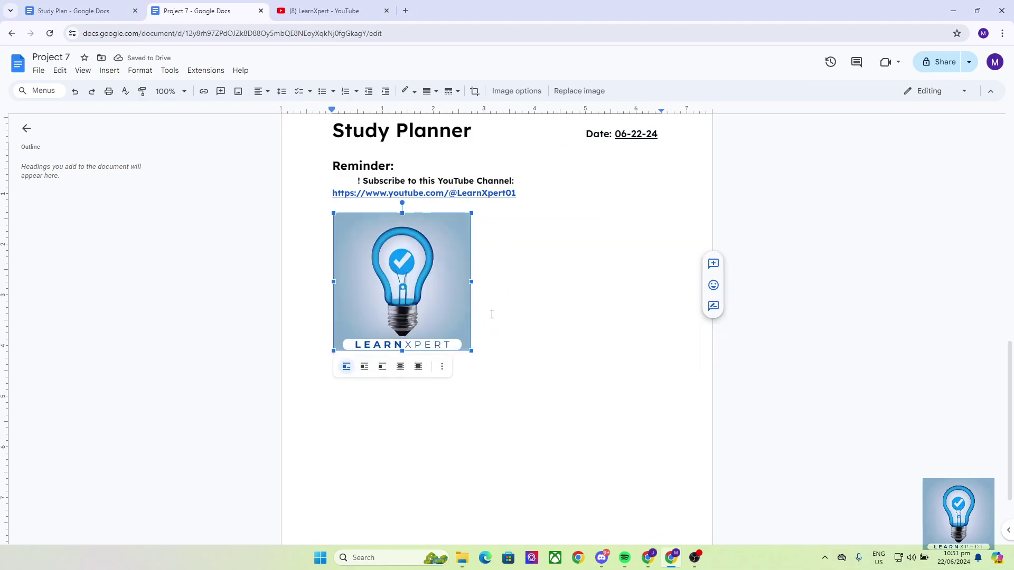
drag(471, 352, 431, 311)
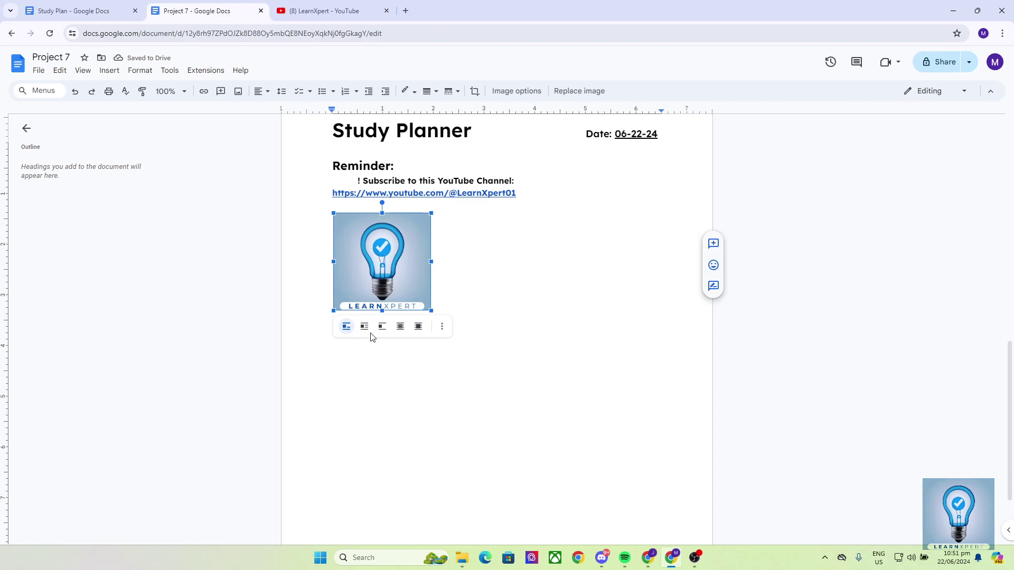
click(462, 284)
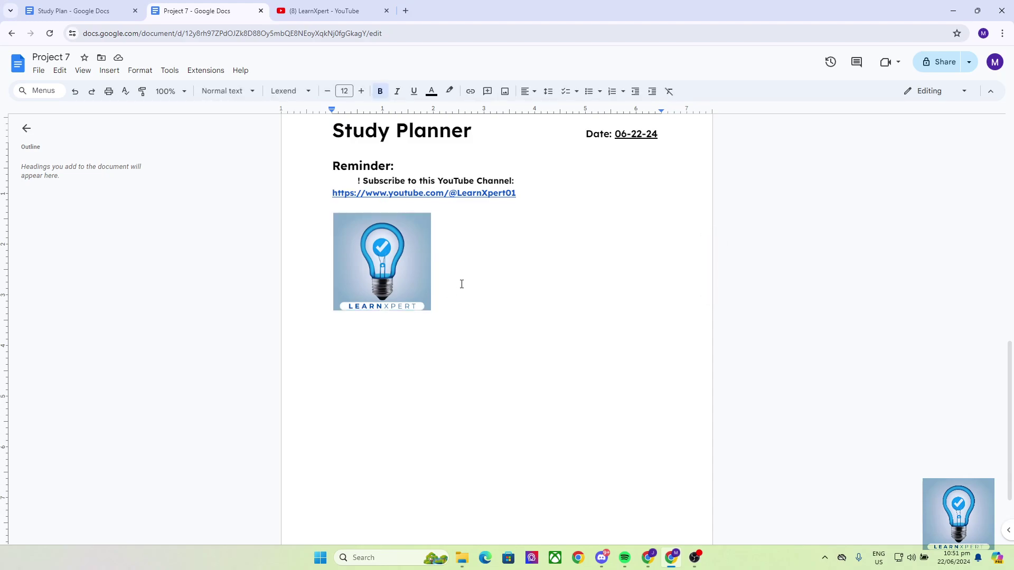
click(409, 280)
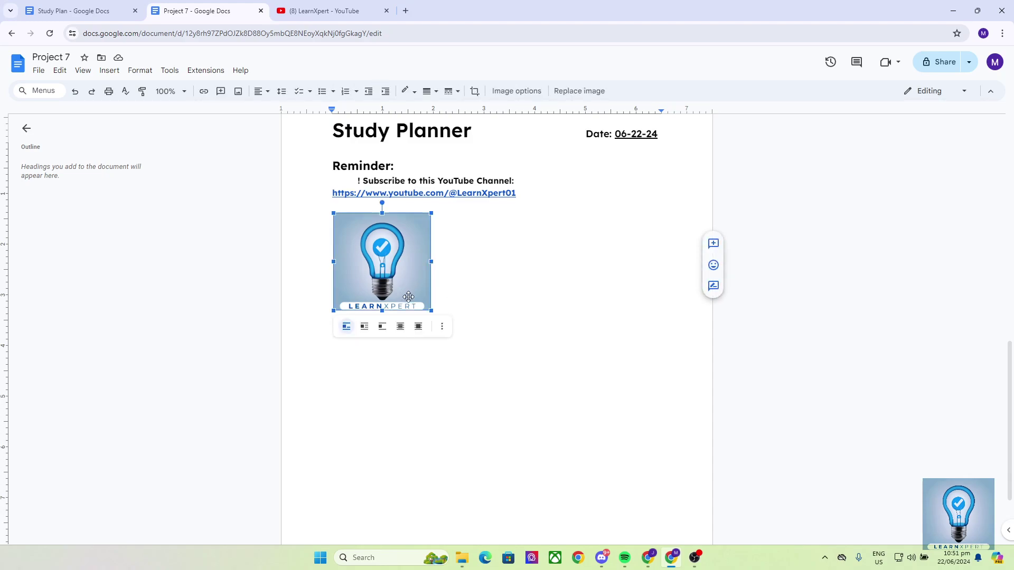
drag(430, 309, 417, 297)
click(452, 267)
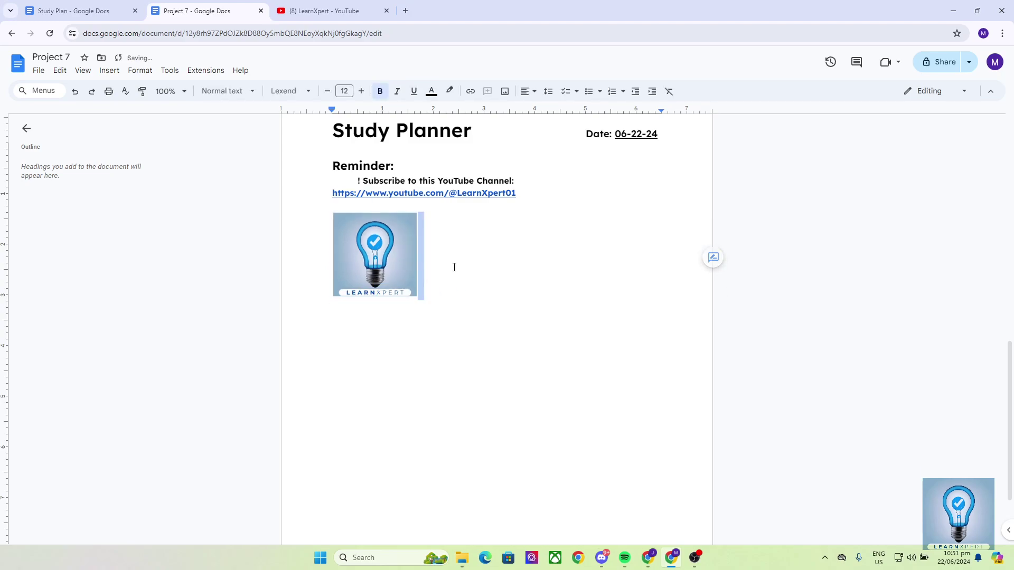
Step: Add two blank lines below the LearnXpert logo
click(111, 72)
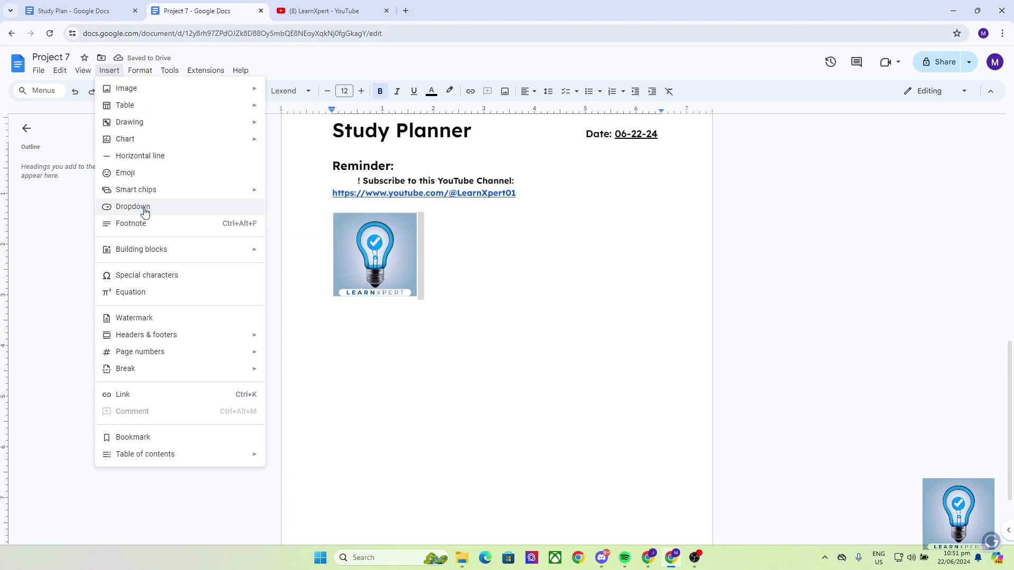
click(453, 237)
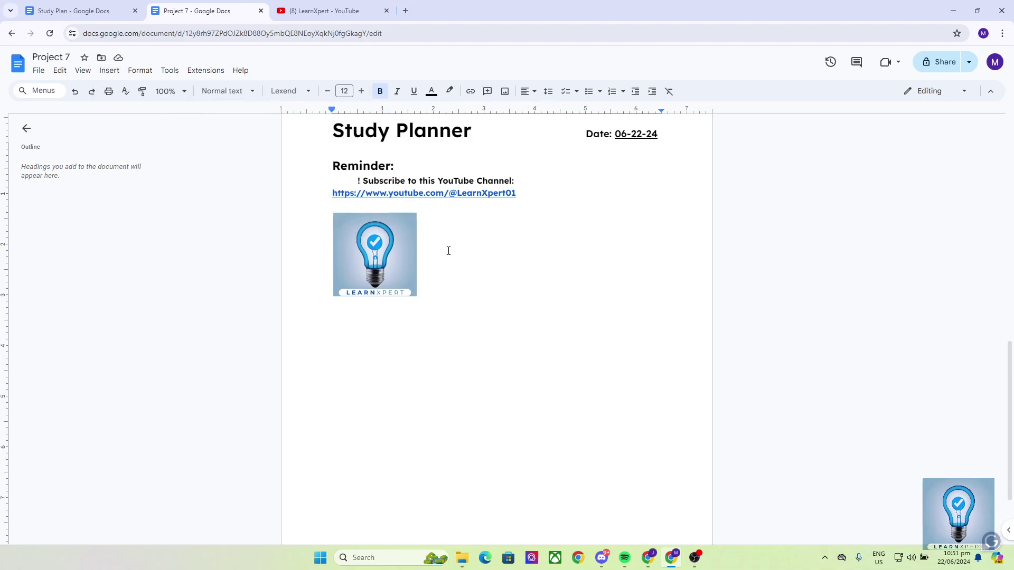
key(Return)
key(Return)
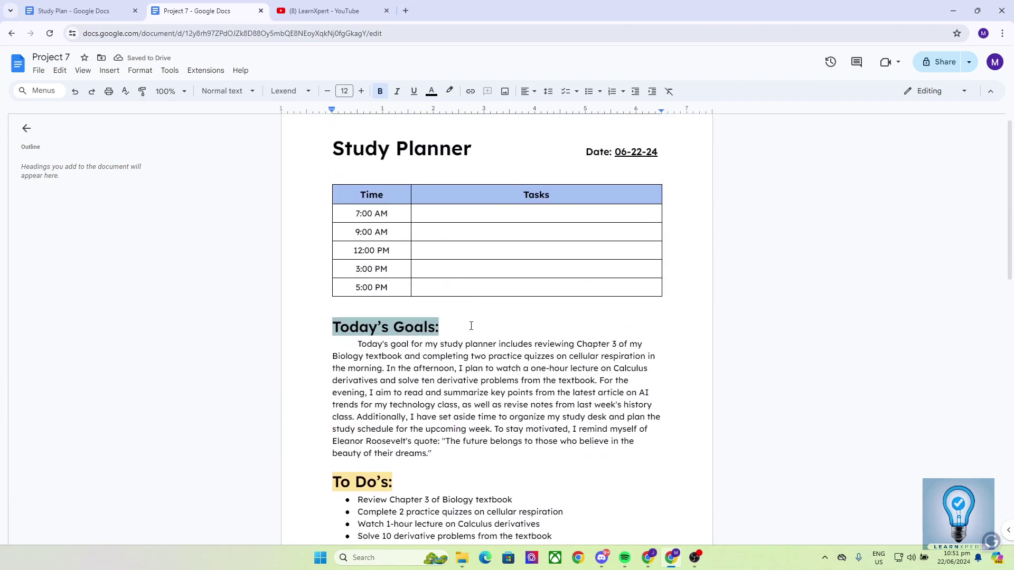
Step: Review the whole planner from the schedule table and goals on the first page to the Reminder page's footer
scroll(457, 325, down, 10)
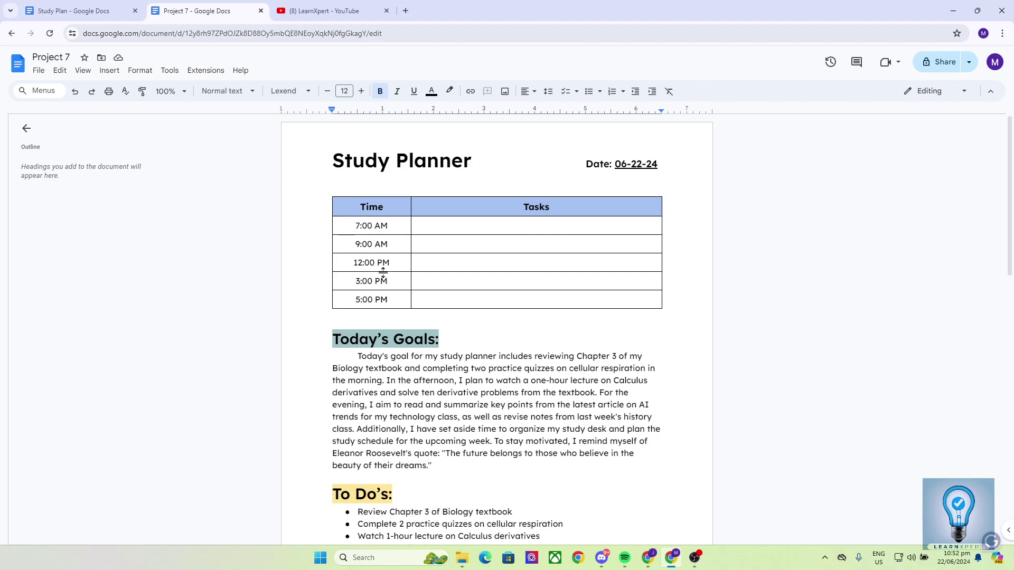
scroll(383, 269, down, 13)
scroll(383, 267, up, 6)
scroll(383, 267, down, 6)
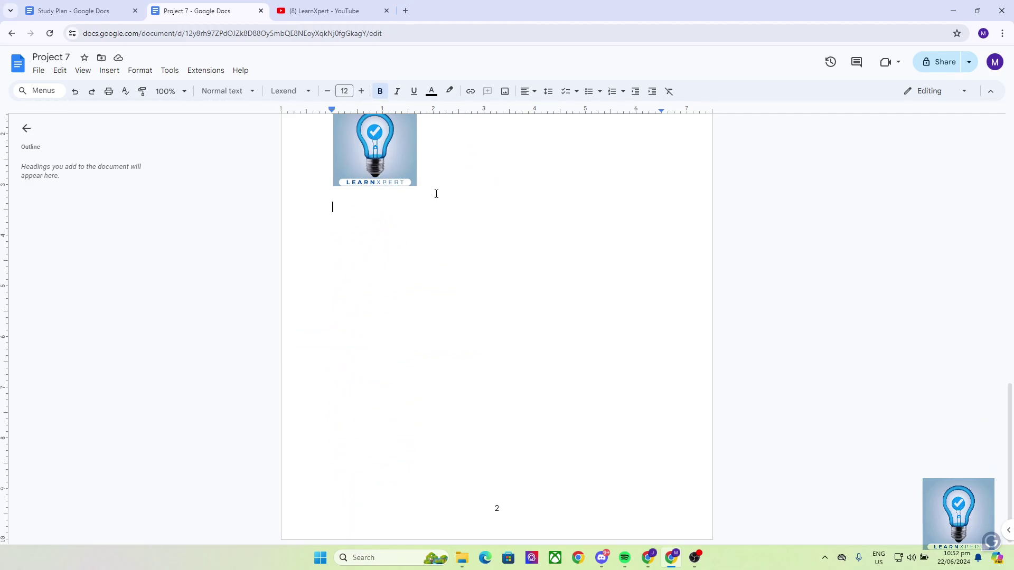
Step: Start sharing Project 7 and add the contact's e-mail address as recipient
click(938, 59)
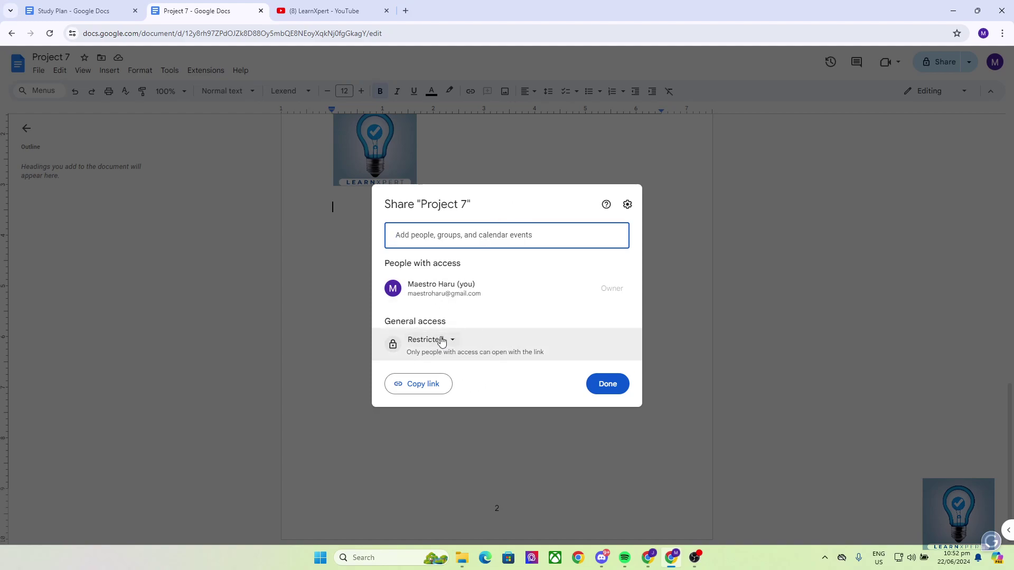
click(426, 232)
click(446, 267)
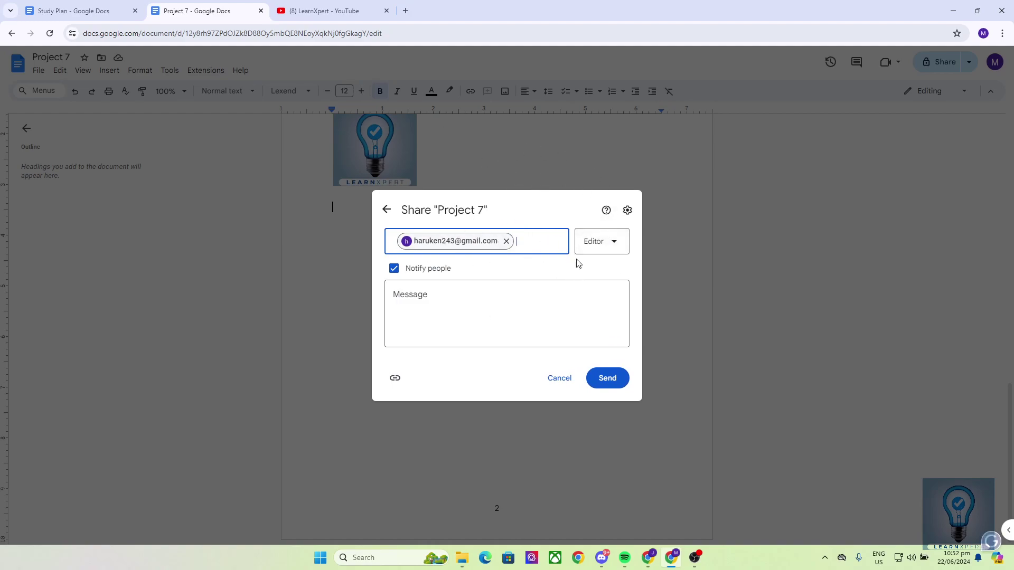
Step: Try the Viewer, Commenter and Editor roles for the recipient, and settle on Viewer access
click(594, 241)
click(594, 242)
click(594, 242)
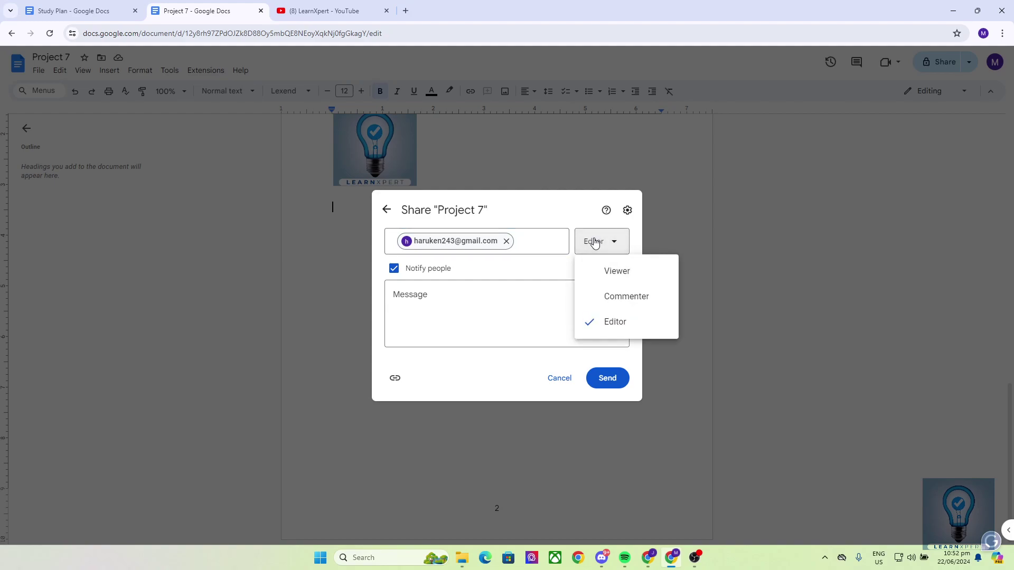
click(610, 275)
click(594, 243)
click(606, 295)
click(591, 243)
click(606, 320)
click(595, 241)
click(602, 272)
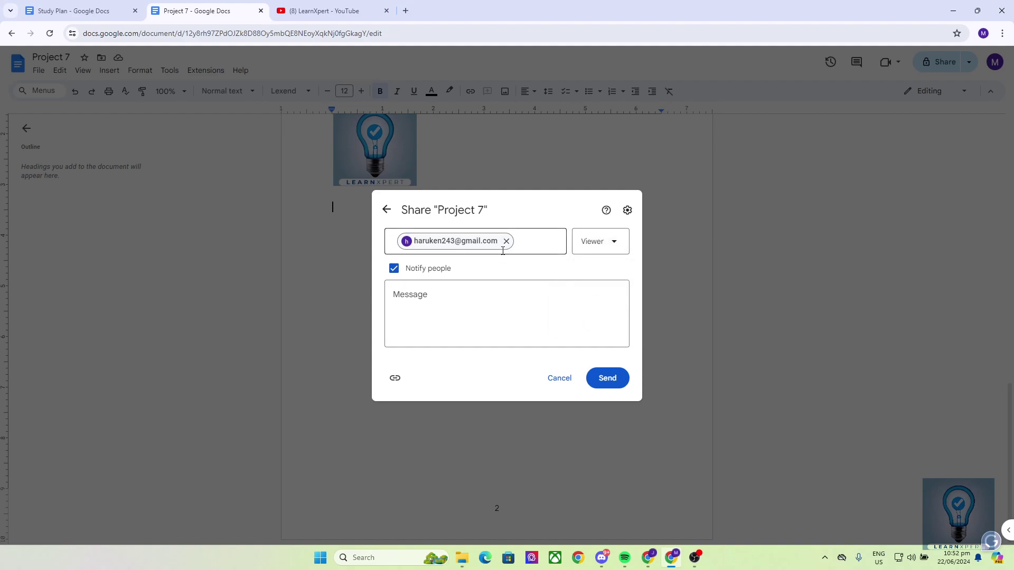
Step: Give the recipient Editor access and send the sharing invitation for Project 7
click(607, 247)
click(608, 295)
click(594, 242)
click(597, 319)
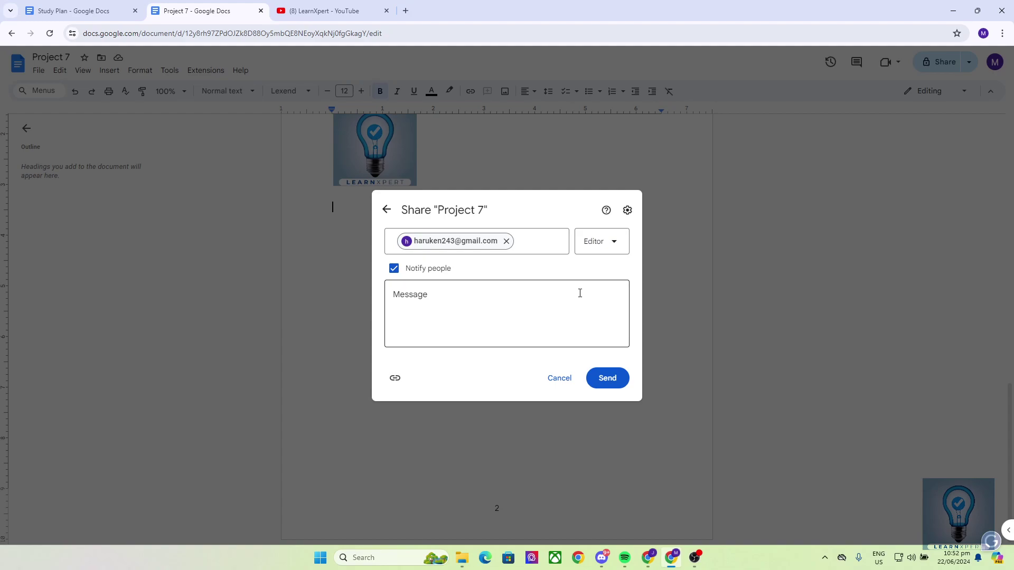
click(606, 384)
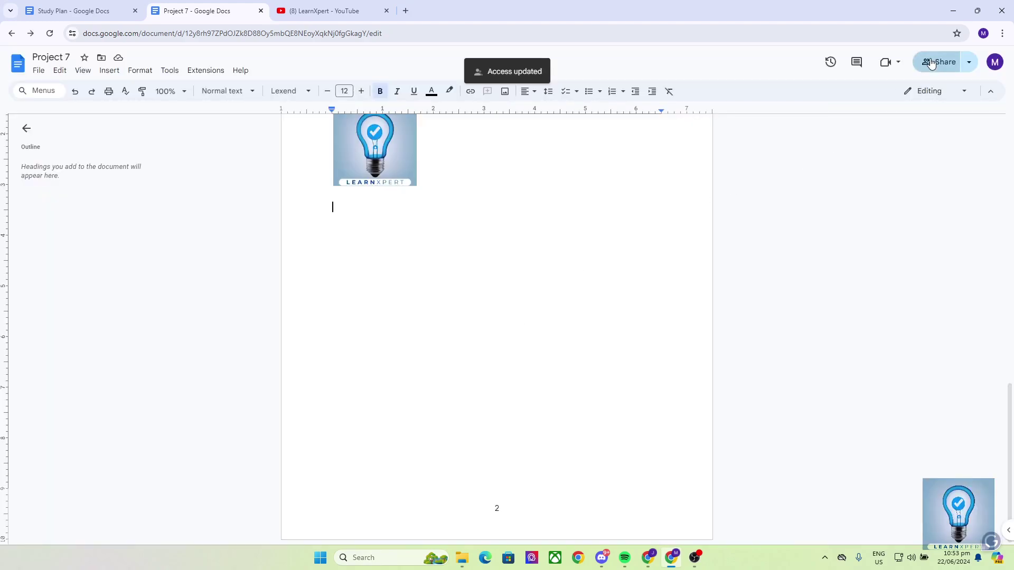
Step: Set Project 7's general access to Anyone with the link as Editor, and copy the sharing link
click(931, 64)
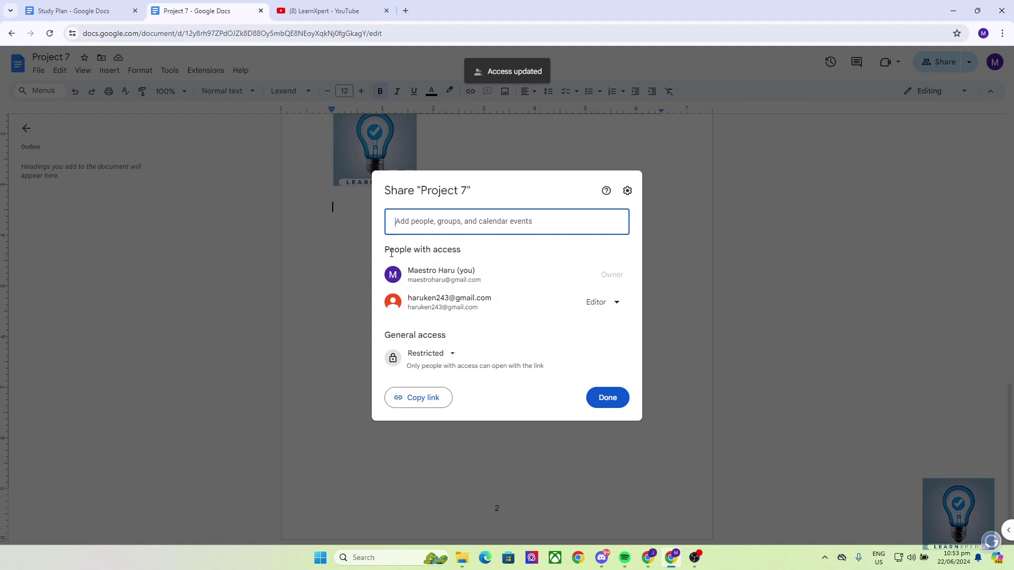
click(425, 354)
click(446, 401)
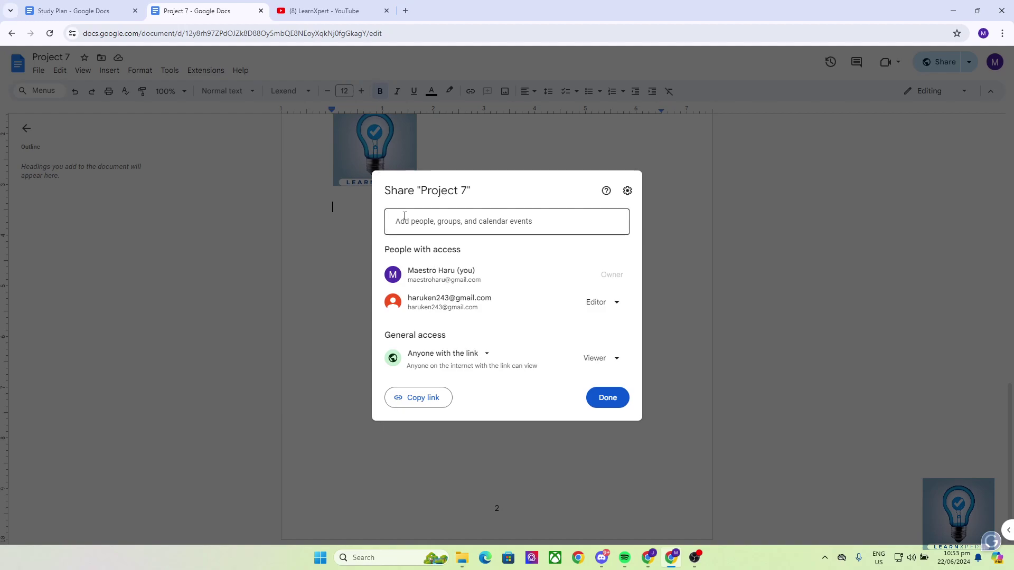
click(594, 359)
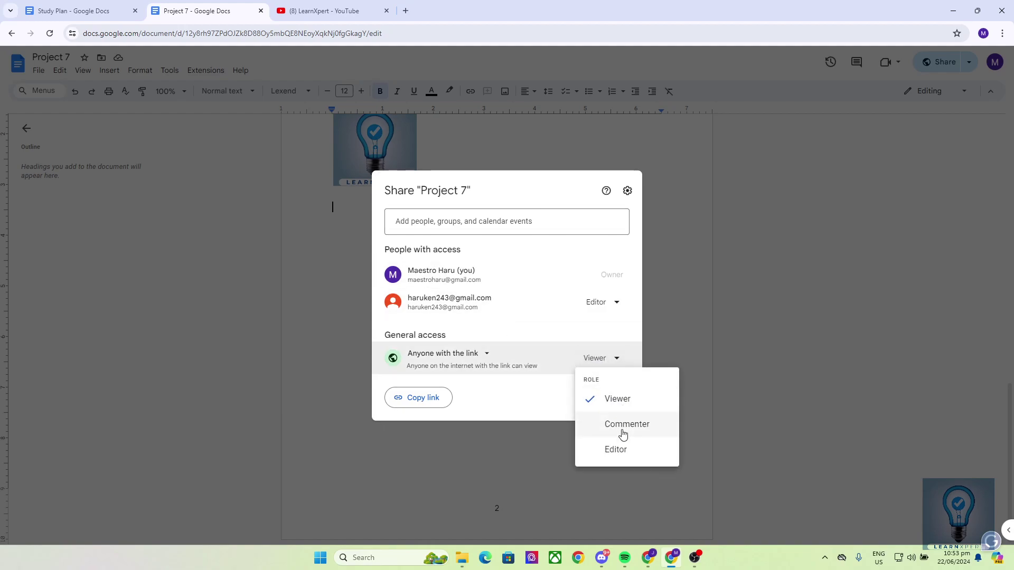
click(616, 449)
click(413, 397)
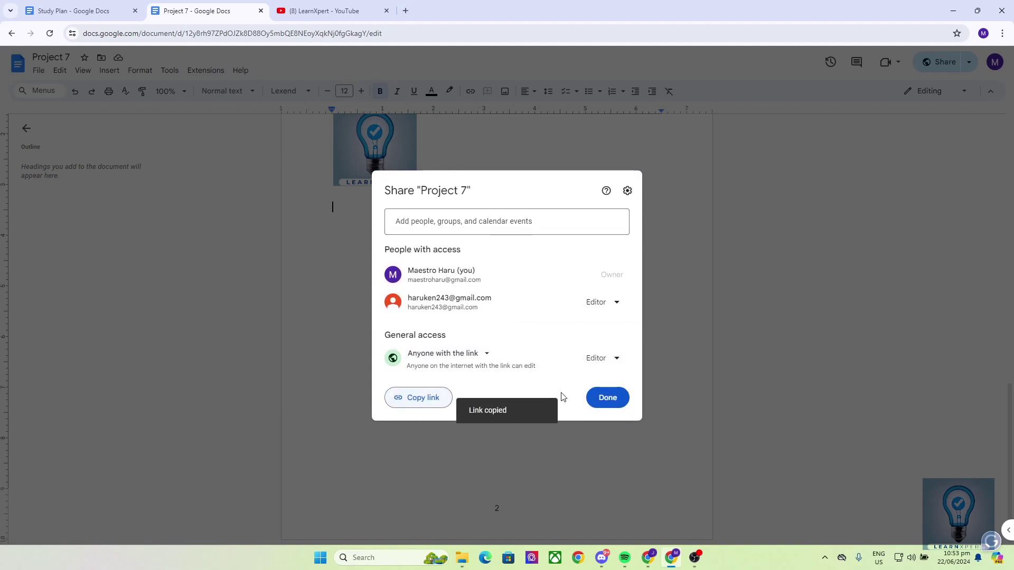
click(608, 398)
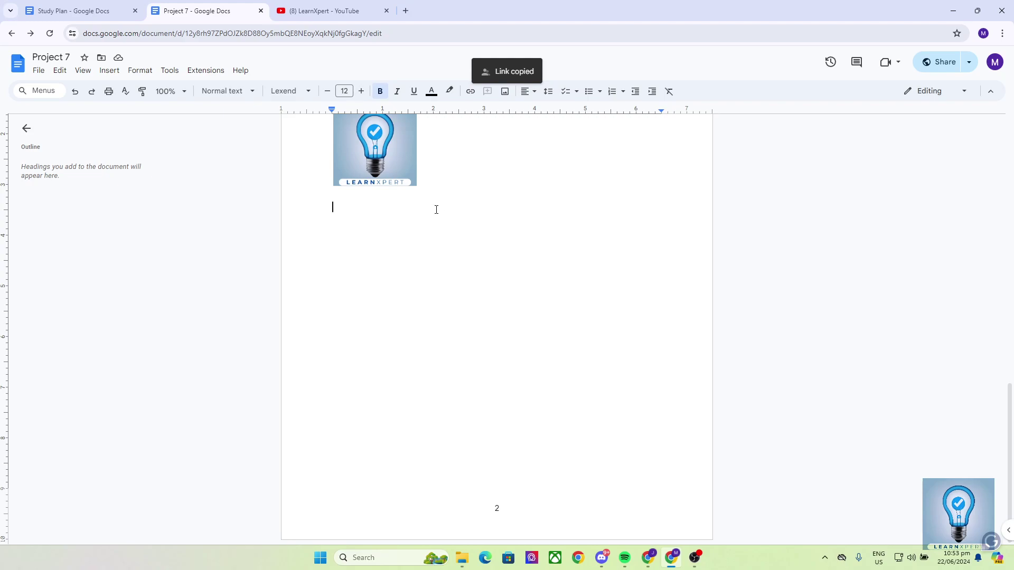
Step: Switch Project 7 from Editing to Suggesting mode
click(940, 98)
click(939, 100)
scroll(822, 215, up, 6)
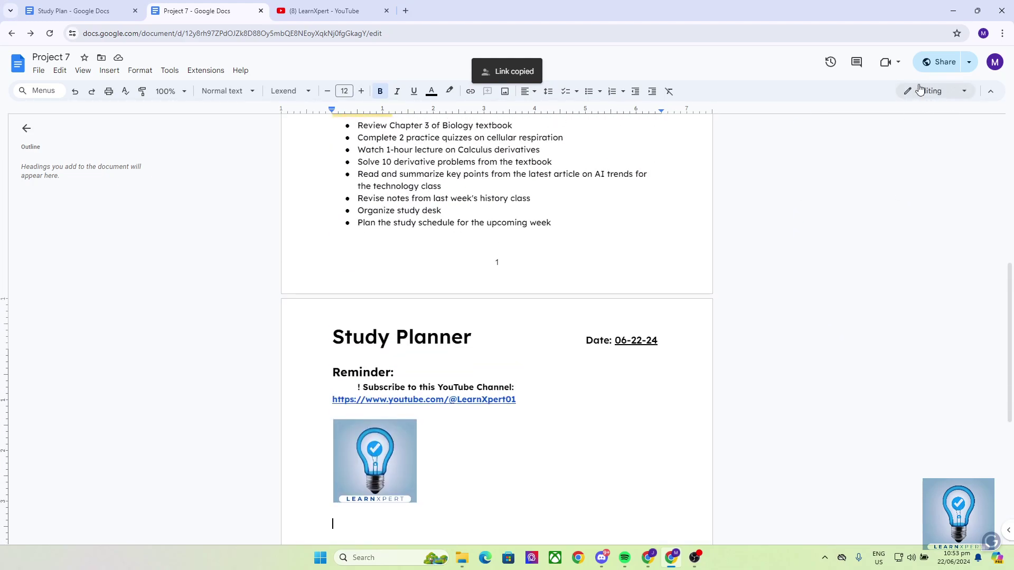
click(943, 93)
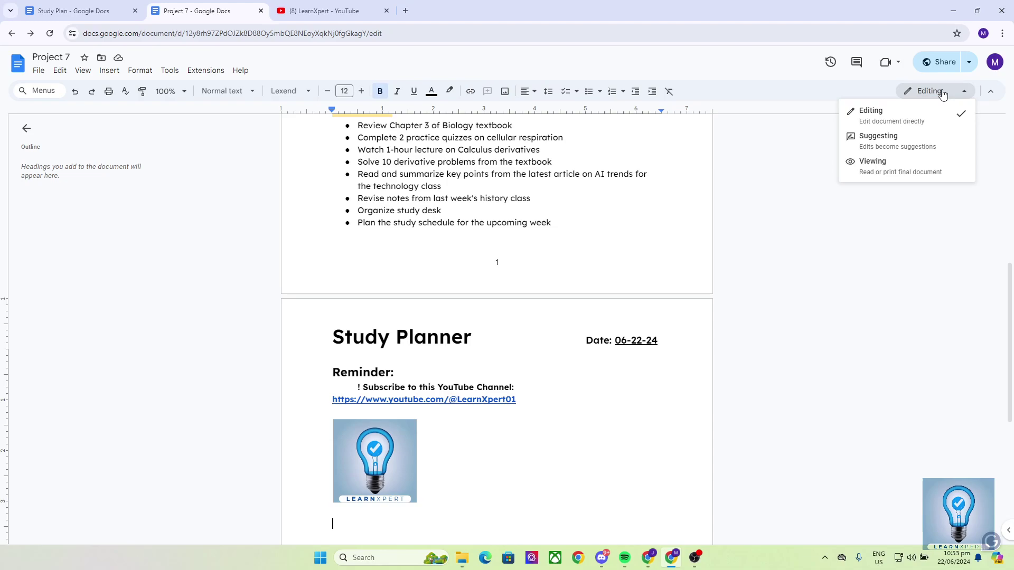
click(932, 137)
Step: Suggest deleting the word "notes" from the Today's Goals paragraph
scroll(587, 227, up, 3)
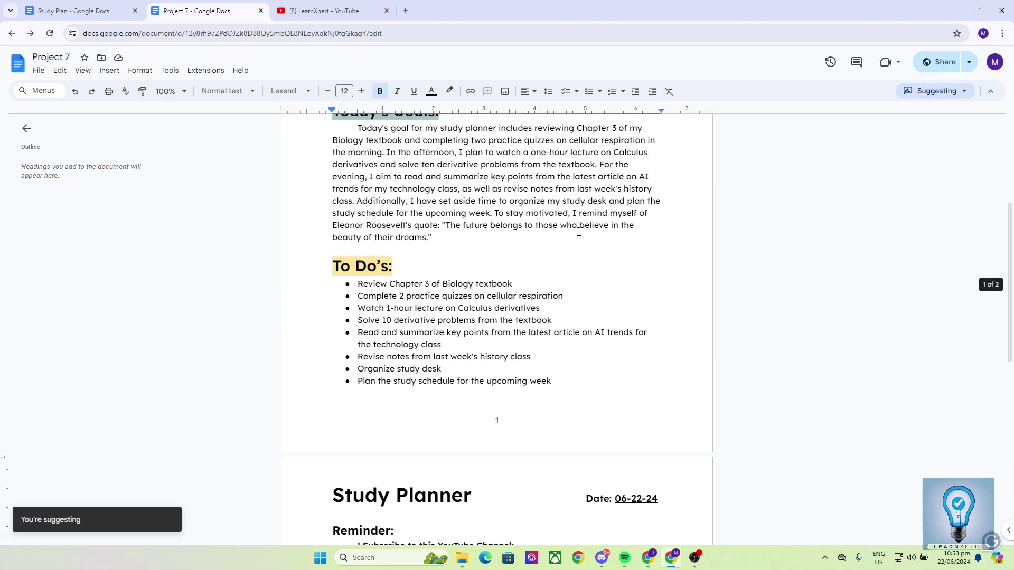
double_click(542, 189)
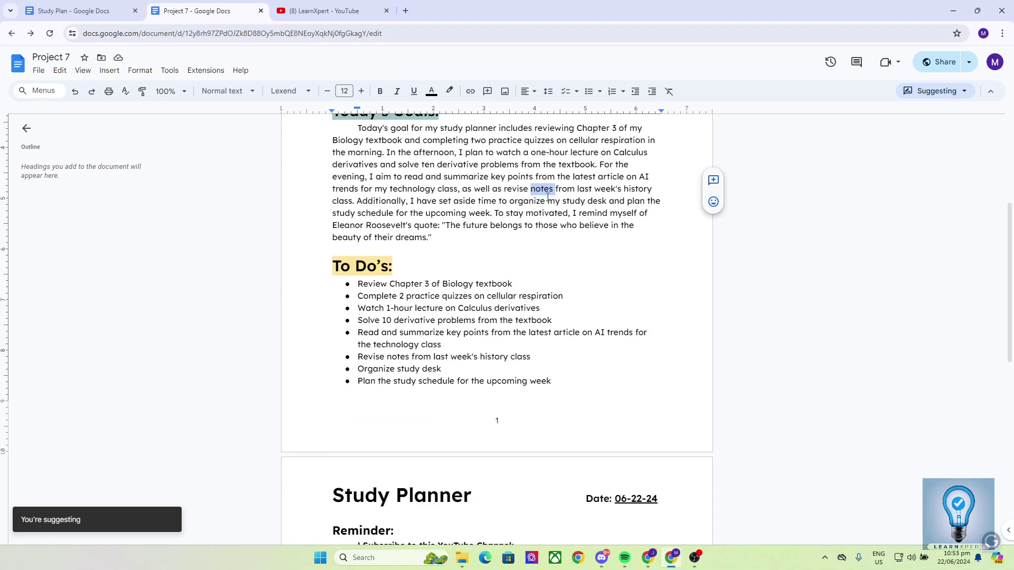
key(Delete)
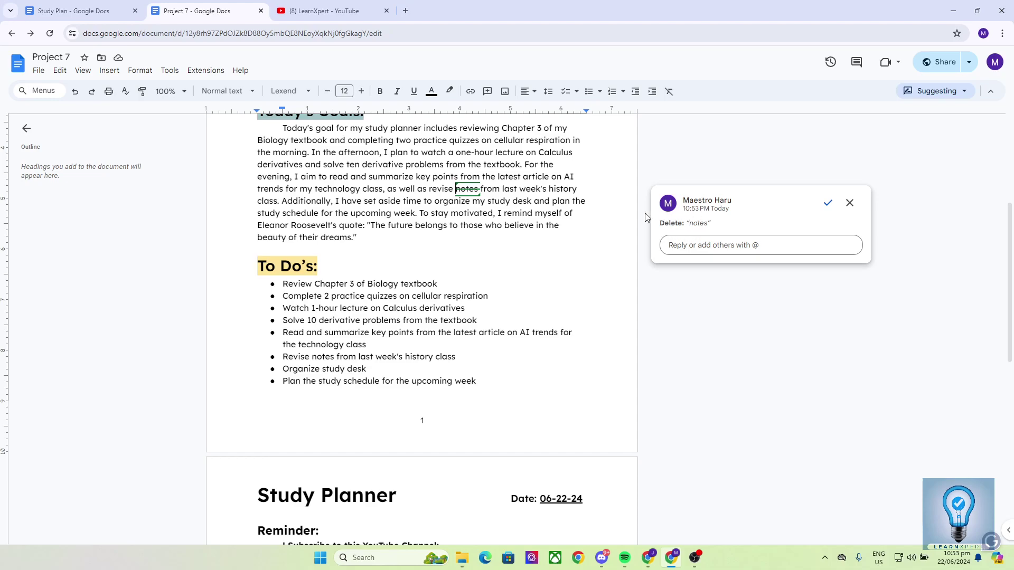
Step: Suggest font size 15 for the word "Biology" in the first To Do's bullet and view that suggestion
double_click(375, 285)
click(362, 90)
click(361, 91)
click(361, 91)
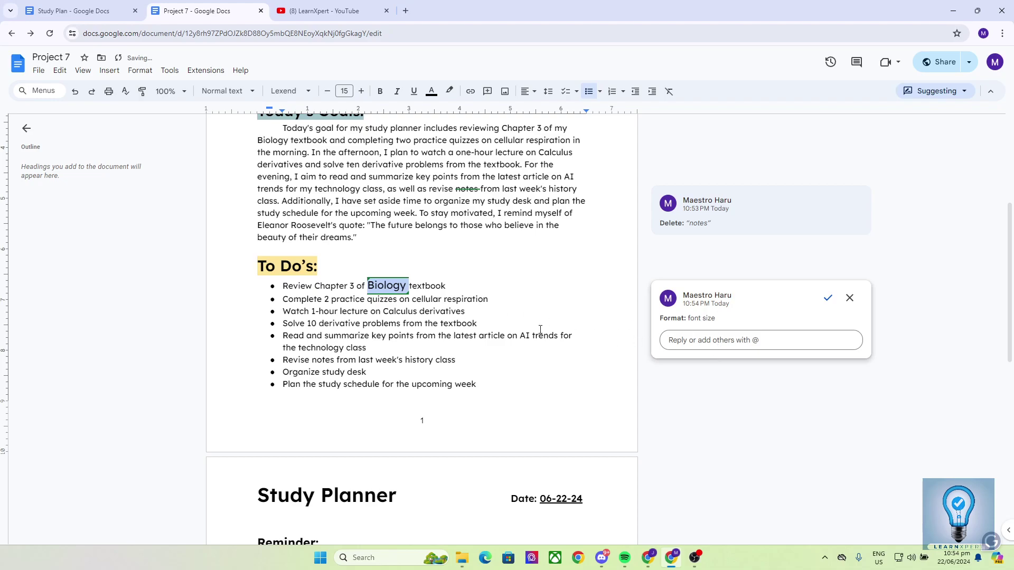
click(507, 323)
click(395, 288)
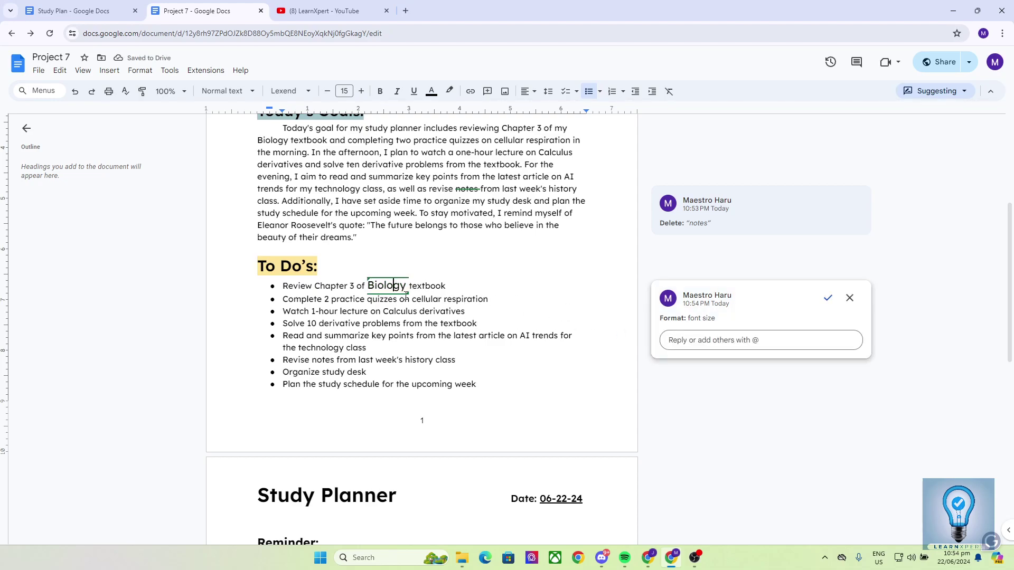
Step: Suggest bold for the opening of the Today's Goals paragraph, from "Today's goal" through "Biology textbook and"
scroll(325, 170, up, 3)
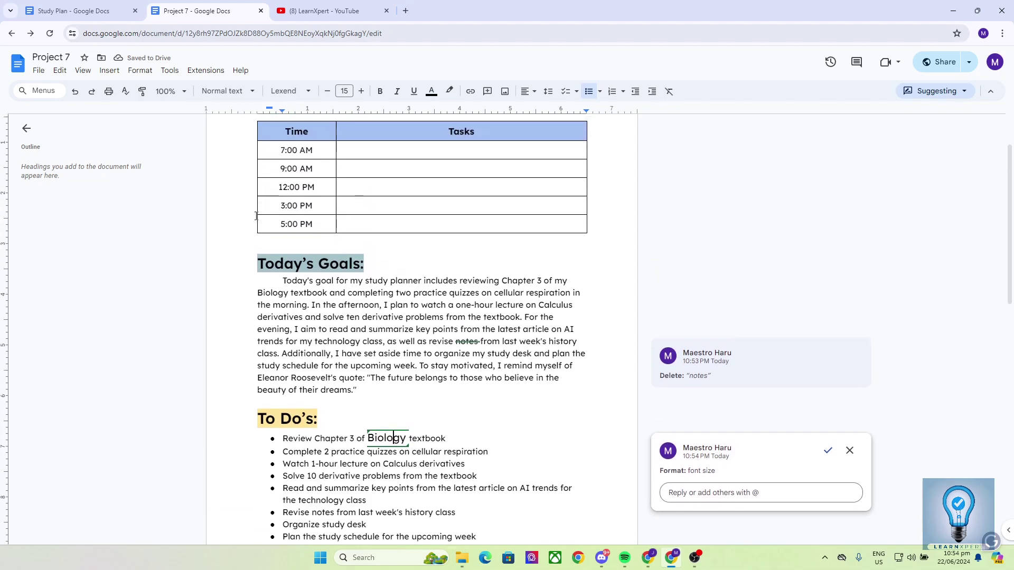
drag(280, 286, 349, 299)
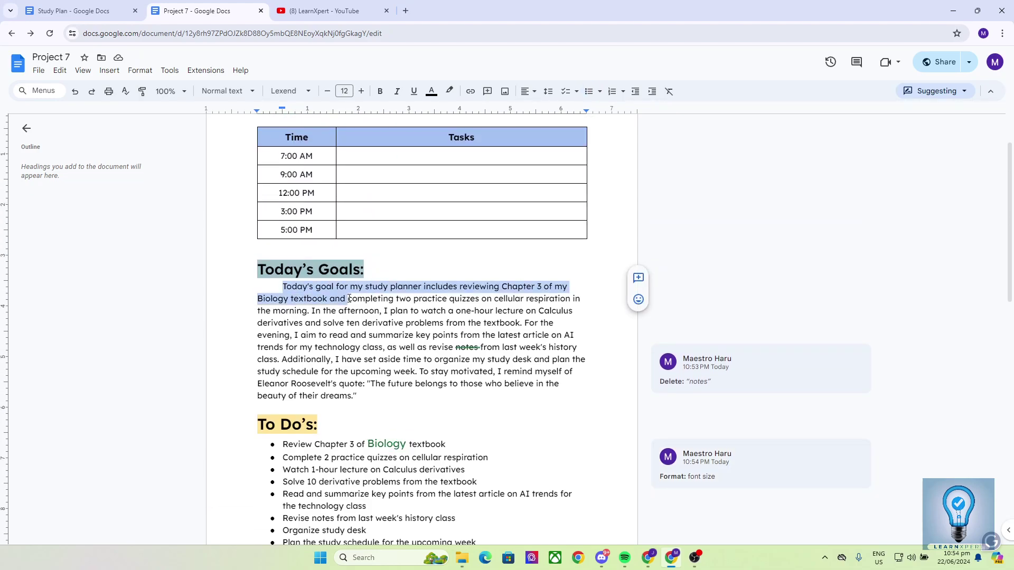
key(ctrl+b)
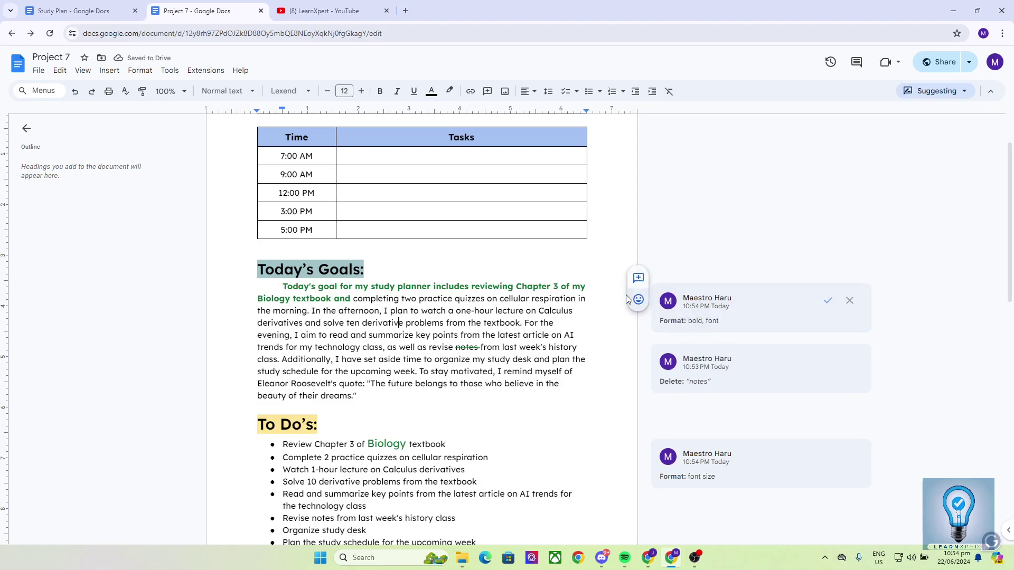
Step: Return to Editing mode and accept the bold suggestion at the start of the Today's Goals paragraph
click(935, 90)
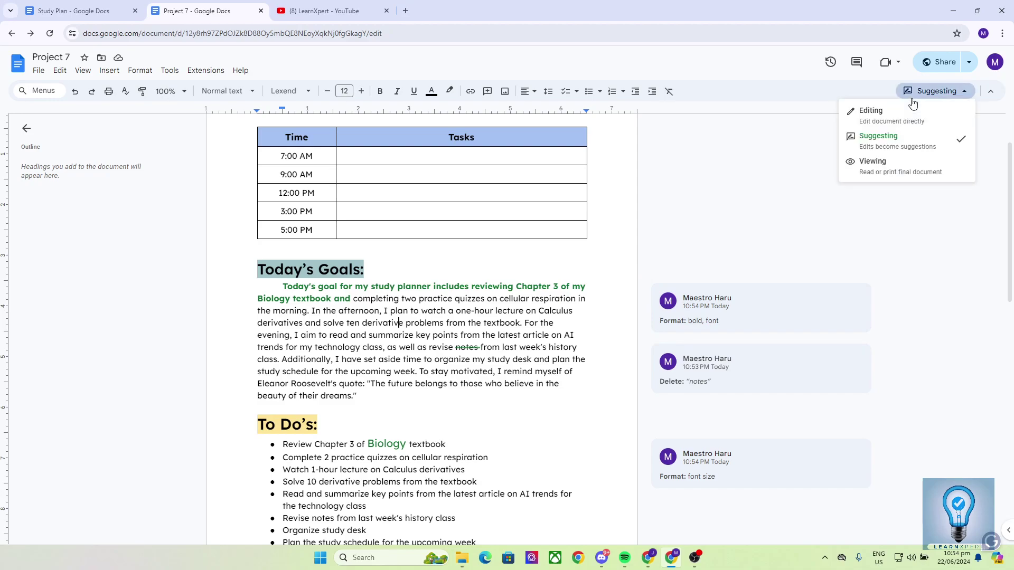
click(877, 111)
click(328, 287)
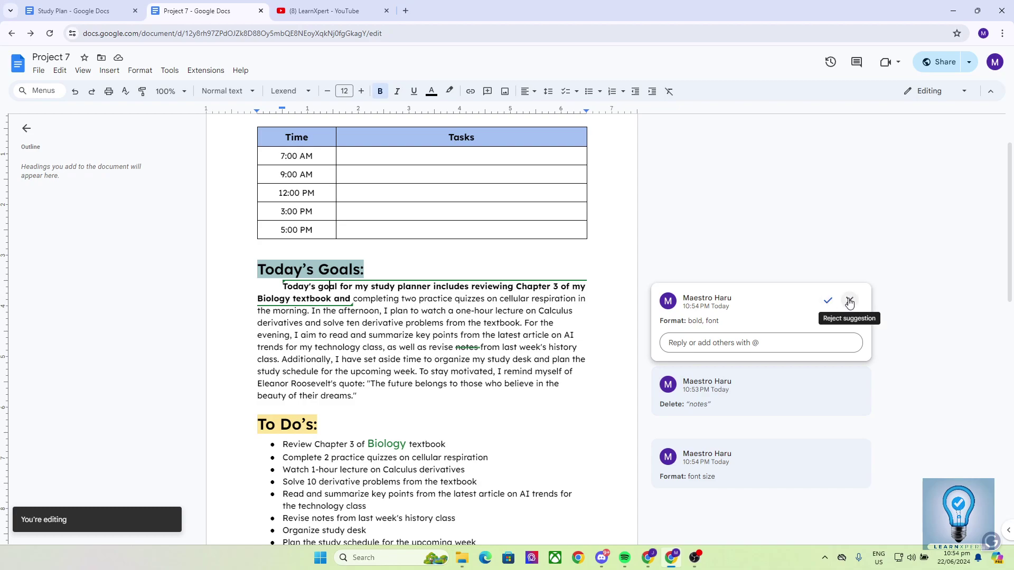
click(849, 302)
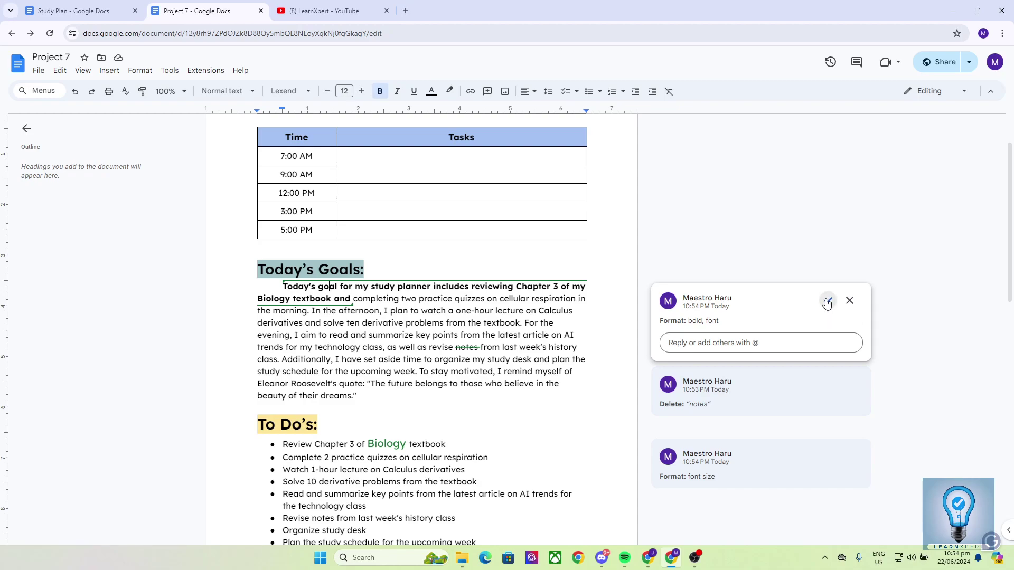
click(396, 311)
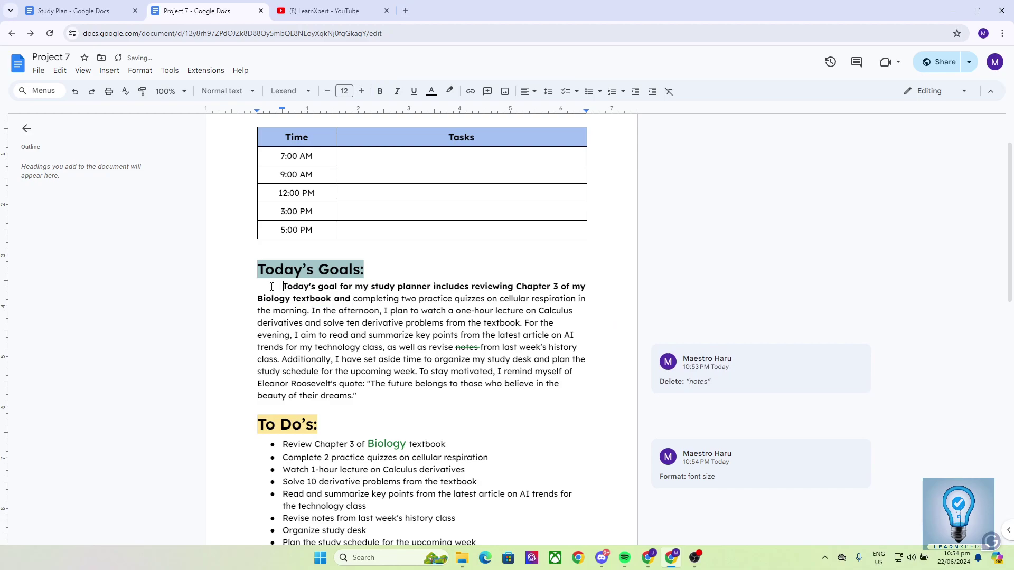
drag(272, 287, 368, 319)
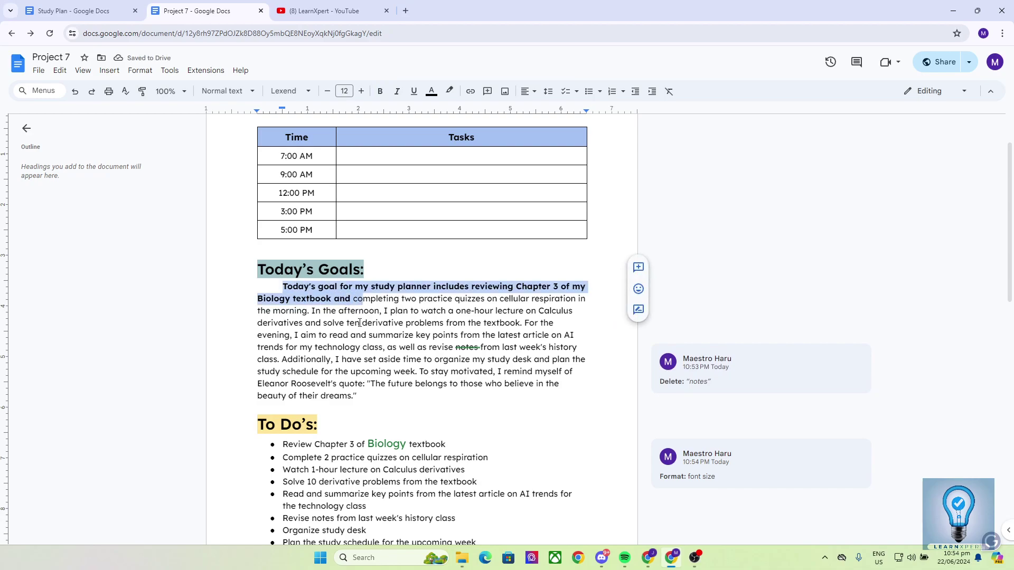
click(373, 335)
Step: Reject the suggested deletion of "notes" in the Today's Goals paragraph
scroll(395, 333, down, 2)
click(465, 241)
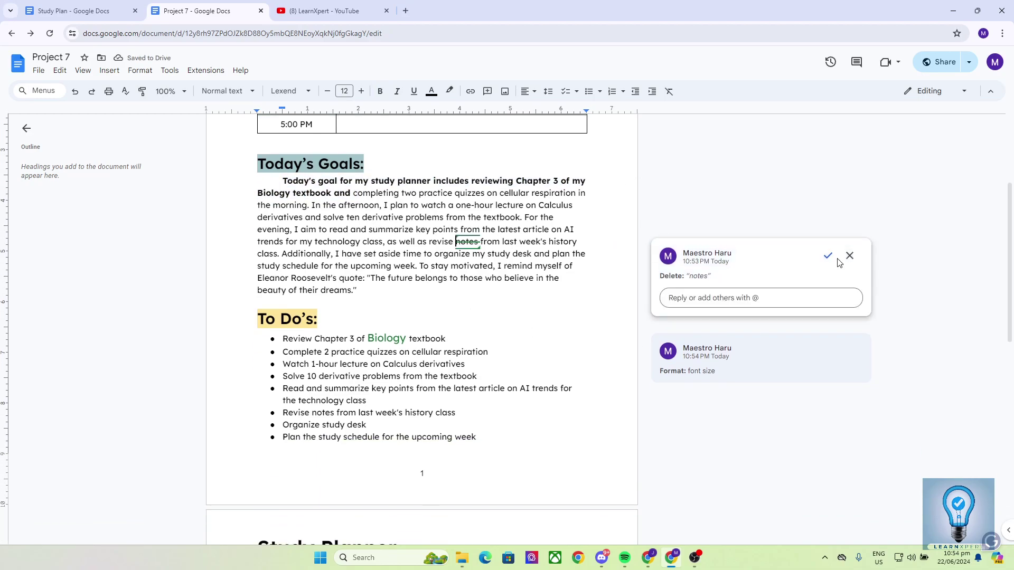
click(849, 257)
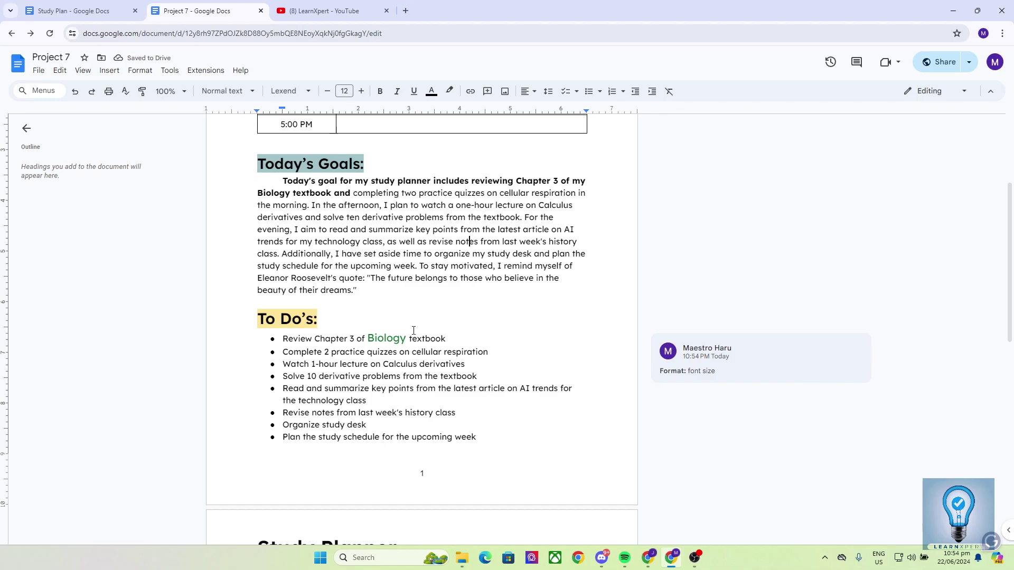
Step: Reject the font size suggestion on "Biology" in the To Do's list and return to the start of the planner
click(387, 340)
click(423, 243)
scroll(421, 243, up, 3)
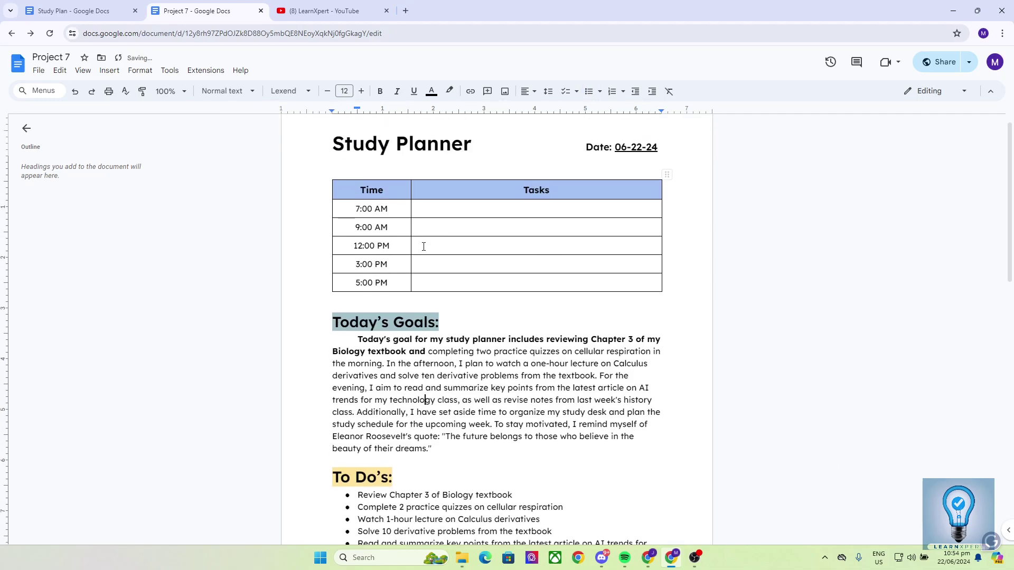
scroll(423, 247, up, 1)
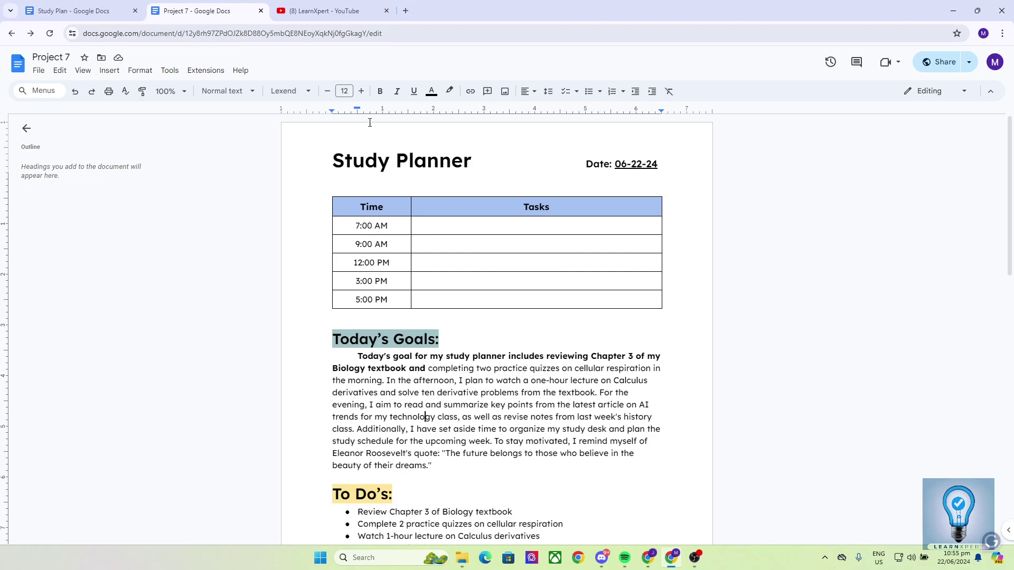
Step: Switch to the LearnXpert YouTube channel and look through its videos and playlists
key(ctrl+Tab)
scroll(436, 350, down, 2)
scroll(437, 351, down, 3)
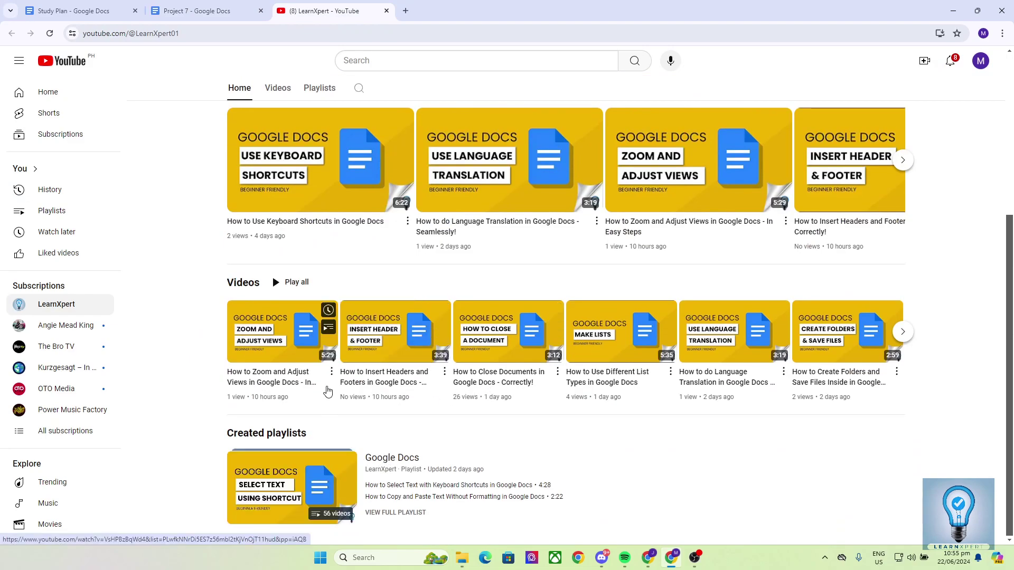
scroll(275, 477, up, 5)
click(325, 308)
scroll(483, 368, down, 3)
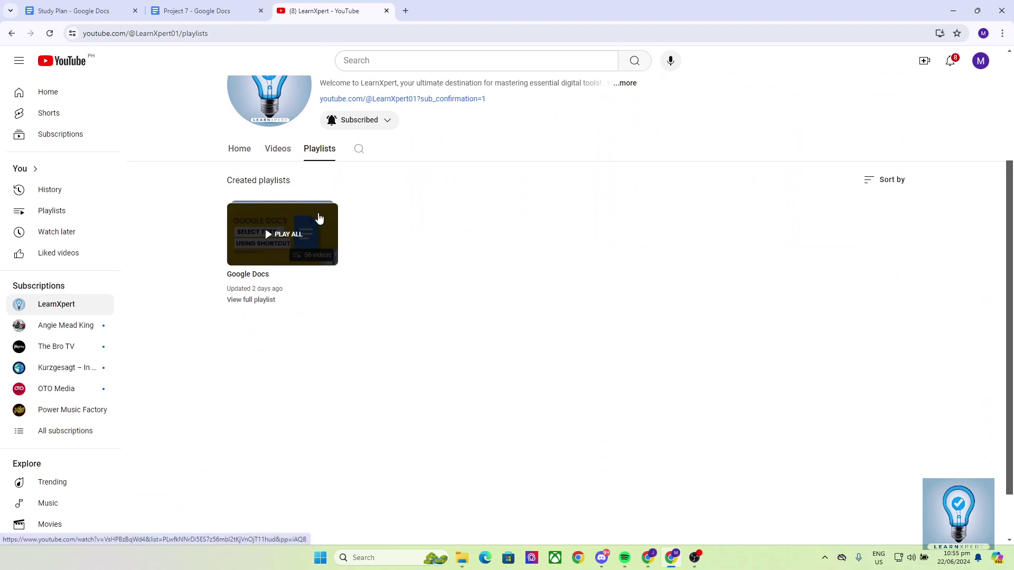
Step: Switch to the sample Study Plan document and review it from the Reminder page back up to the To Do's list
click(103, 9)
scroll(338, 233, up, 12)
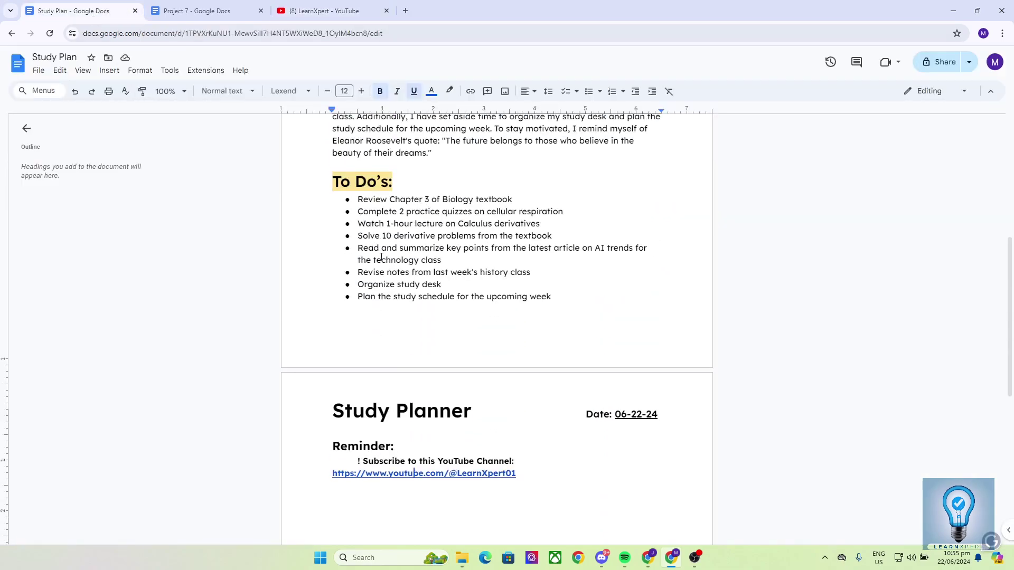